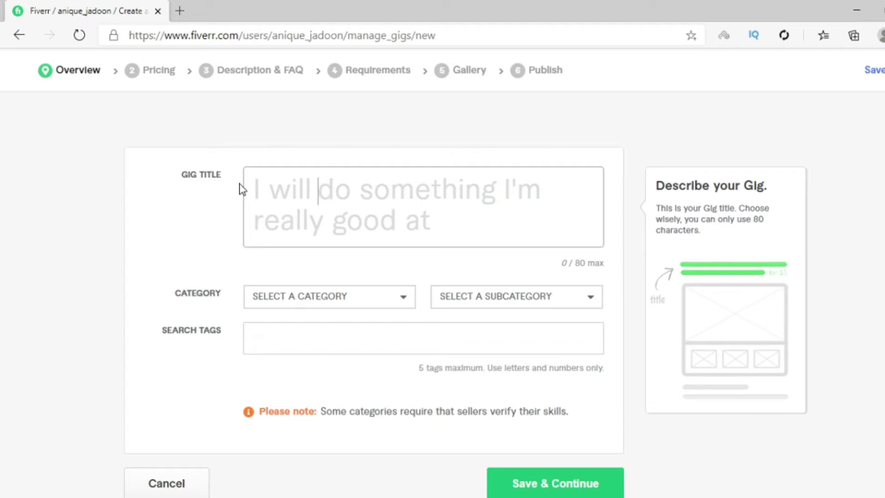
Open Fiverr in a new browser tab and switch the account there to buying mode
left_click(182, 10)
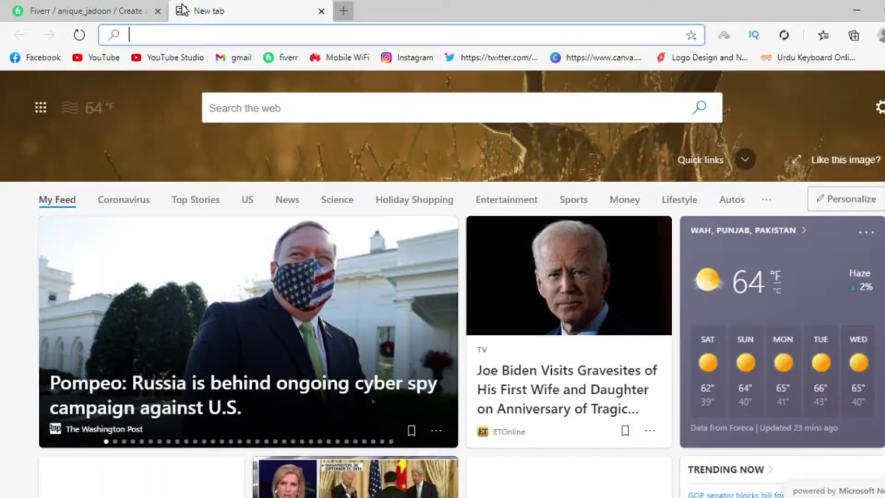
left_click(274, 63)
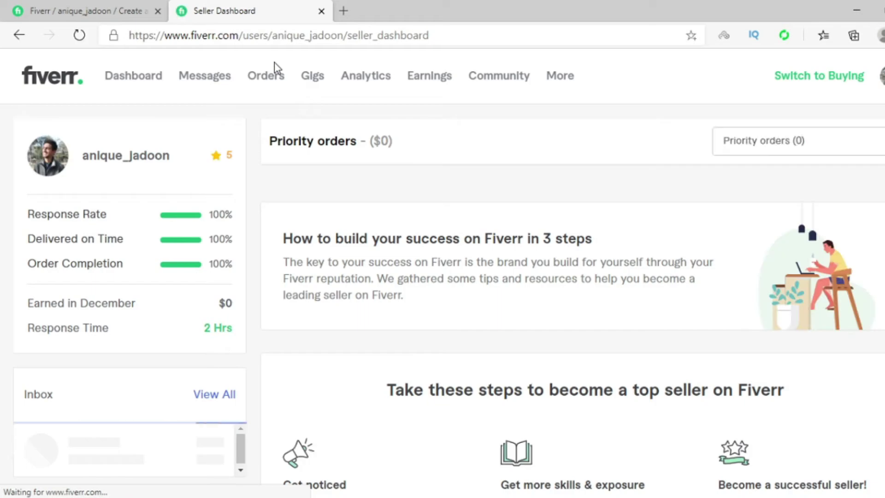
left_click(812, 81)
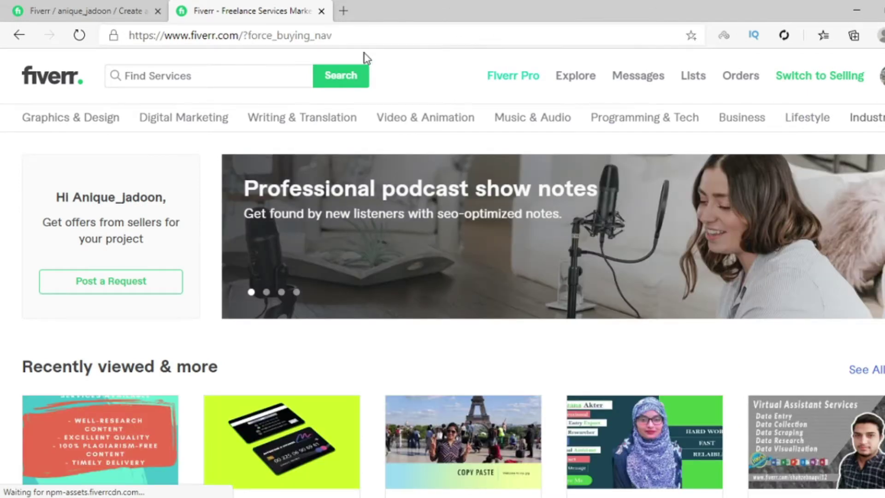
left_click(96, 3)
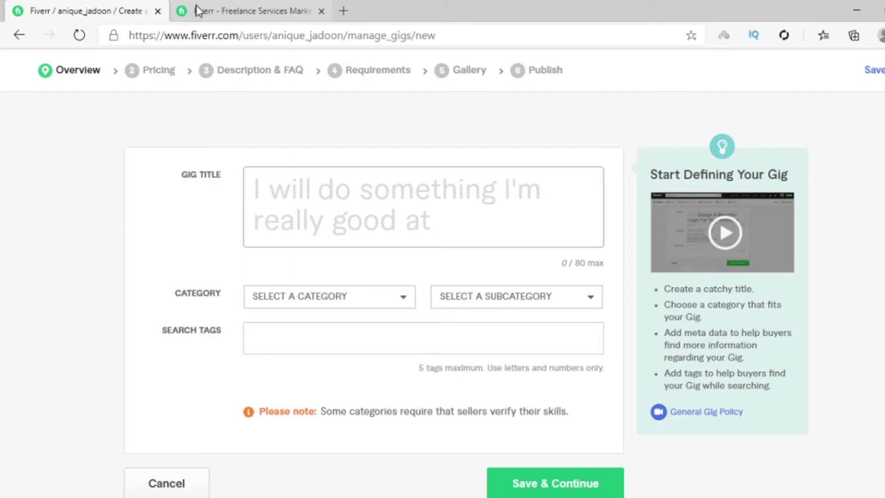
left_click(327, 175)
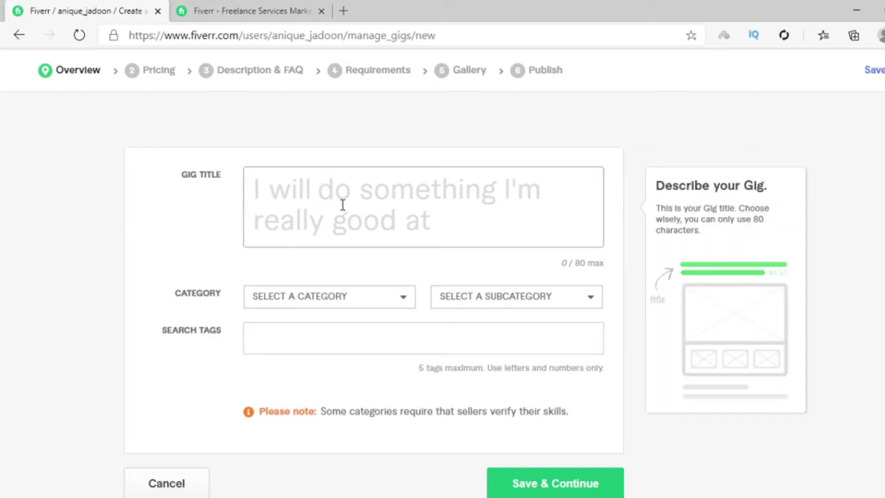
left_click(256, 14)
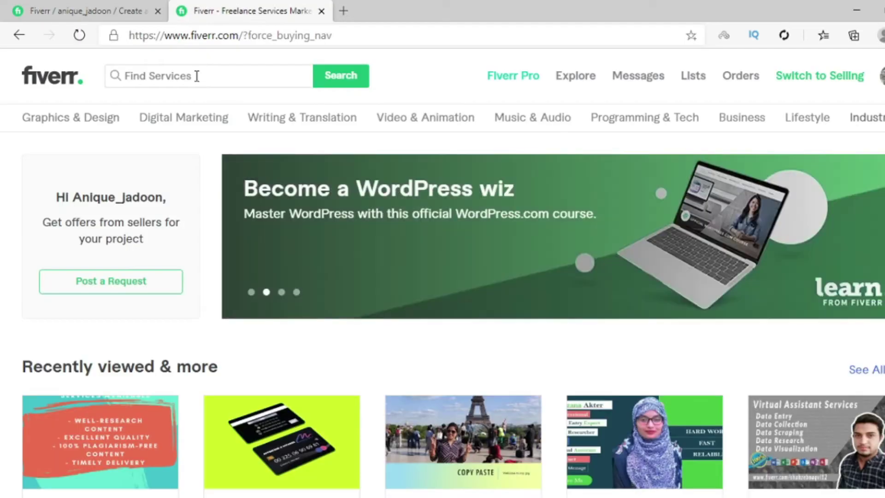
Search Fiverr's services for "Facebook business page"
left_click(194, 77)
type("Fa")
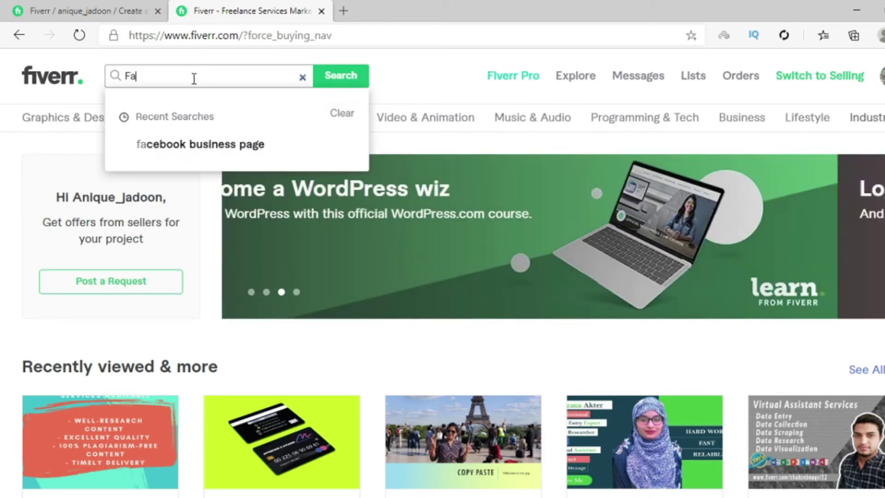
type("eook ")
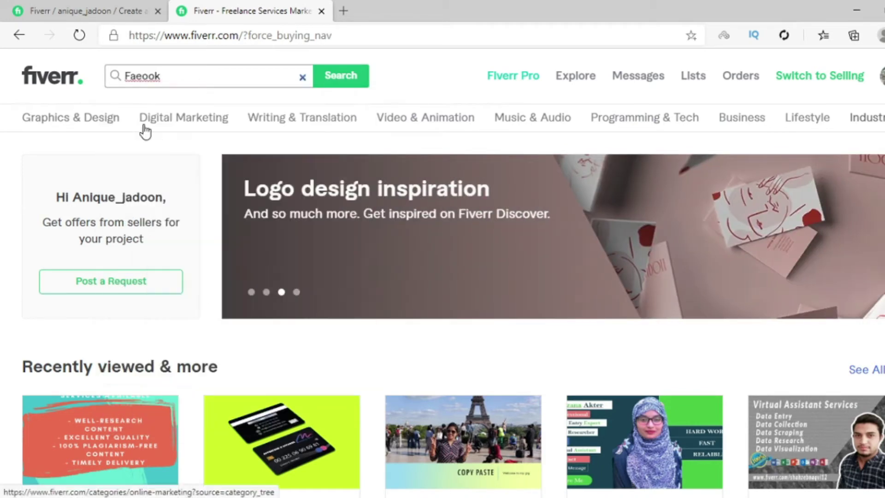
type("ussiness page")
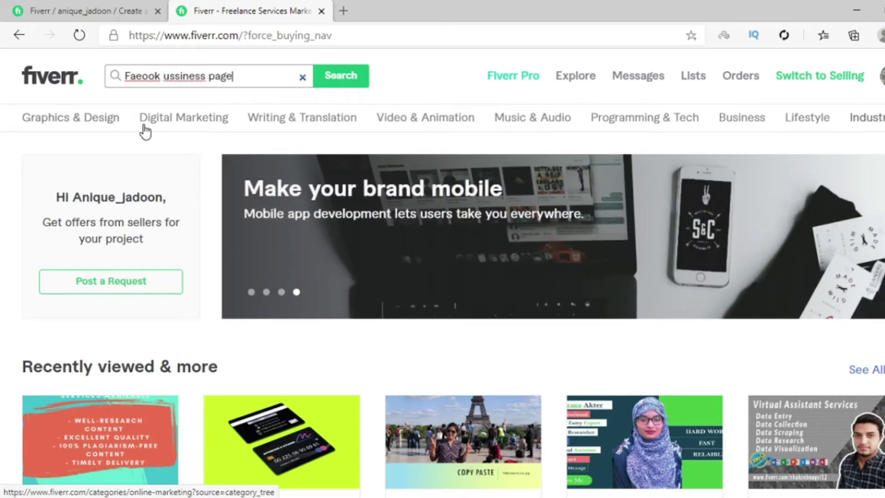
left_click(135, 75)
type("cb")
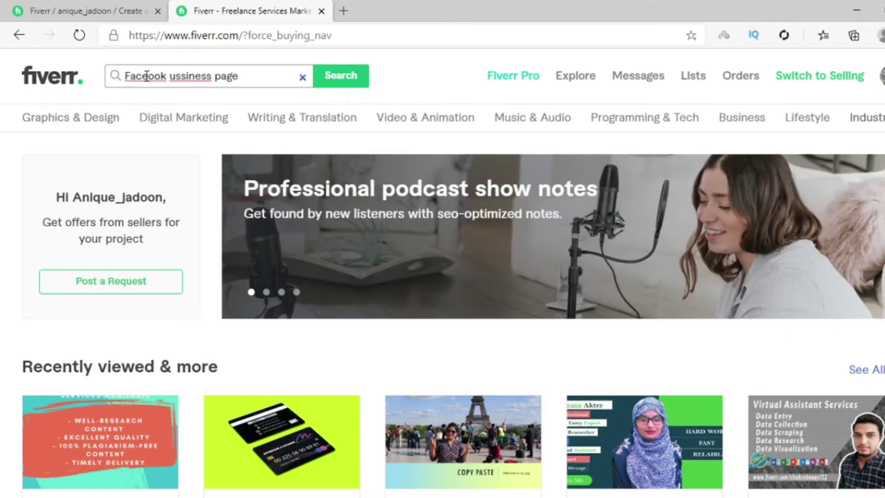
left_click(146, 76)
type("b")
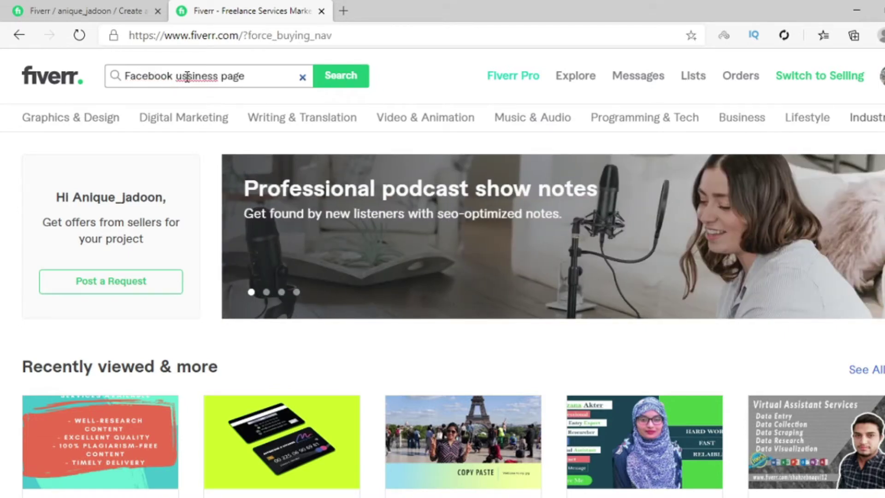
left_click(188, 76)
key("BackSpace")
left_click(177, 75)
type("b")
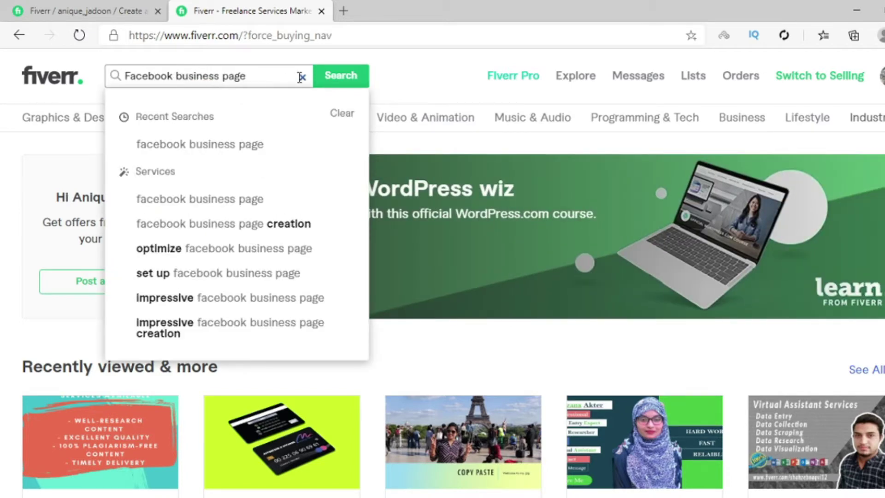
left_click(333, 79)
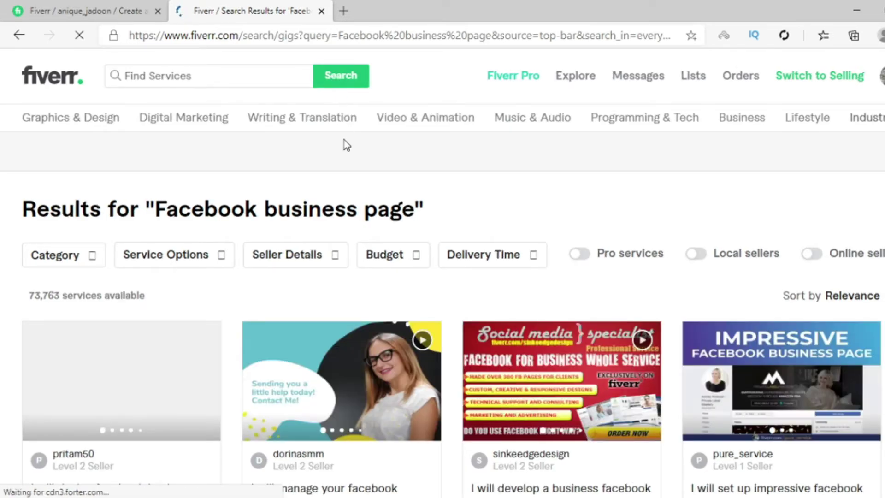
Browse the search results and open the gig titled "I will develop a business facebook page"
scroll(345, 159, "down", 6)
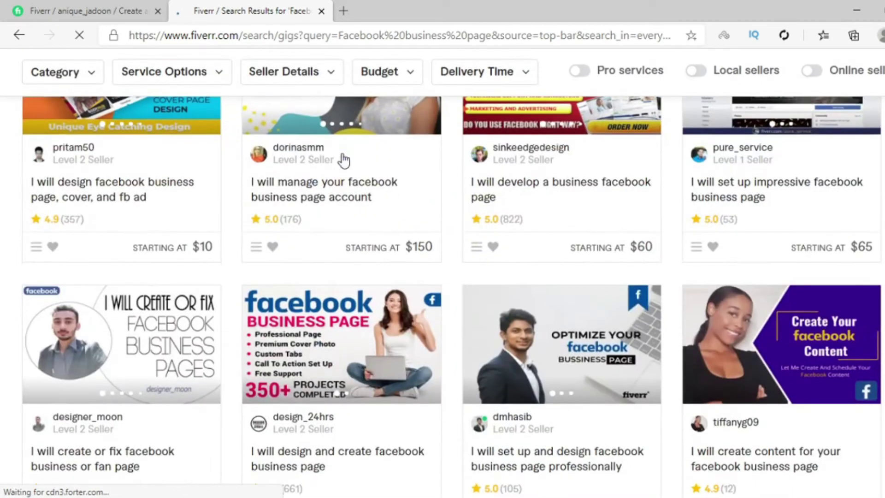
scroll(343, 160, "down", 2)
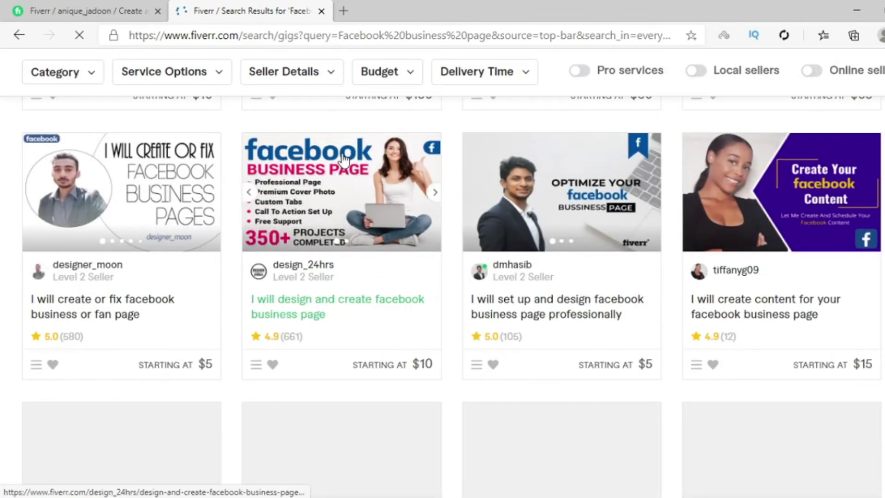
scroll(345, 159, "up", 4)
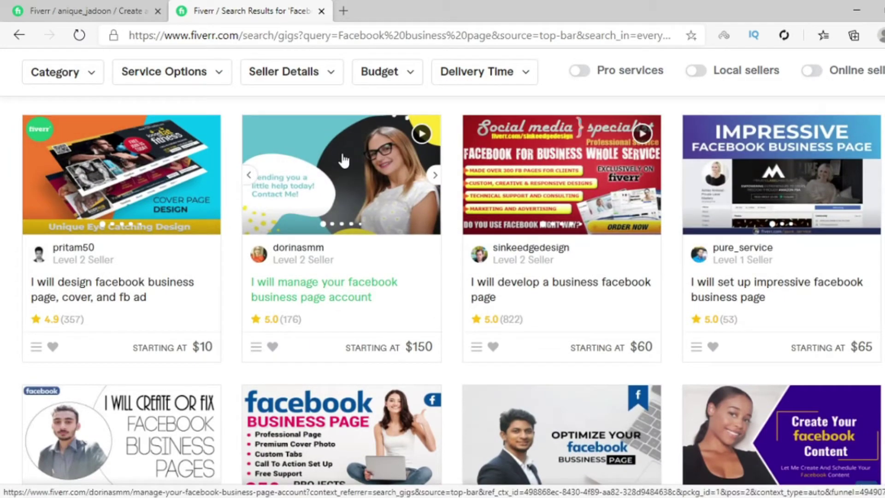
scroll(345, 159, "down", 2)
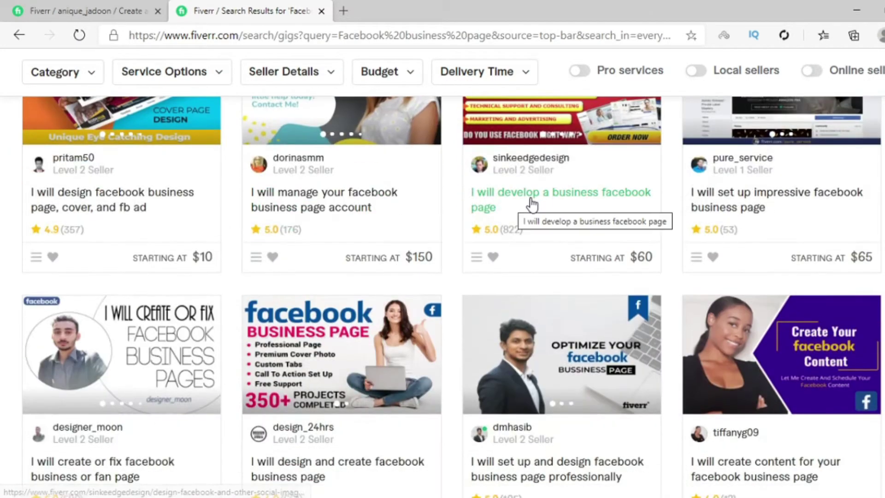
left_click(514, 205)
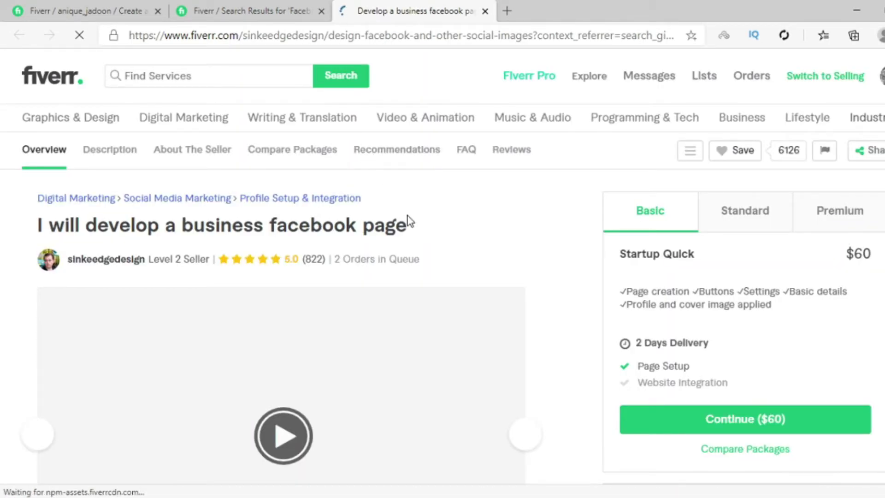
Copy the words "a business facebook page" from the title of the opened gig
left_click_drag(408, 227, 174, 238)
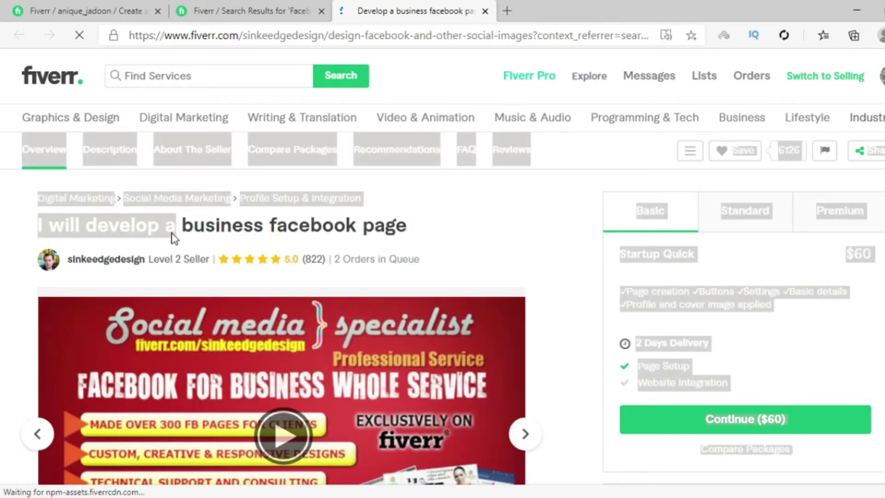
left_click(179, 232)
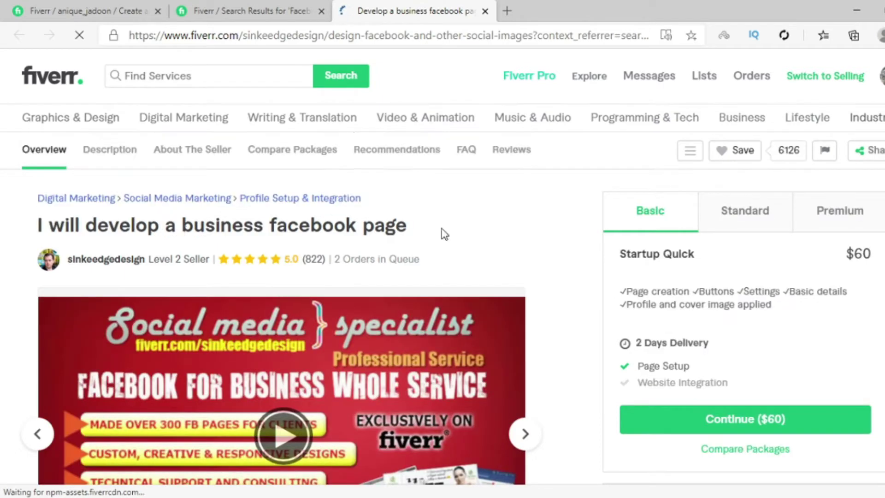
left_click_drag(443, 233, 152, 226)
key("ctrl+c")
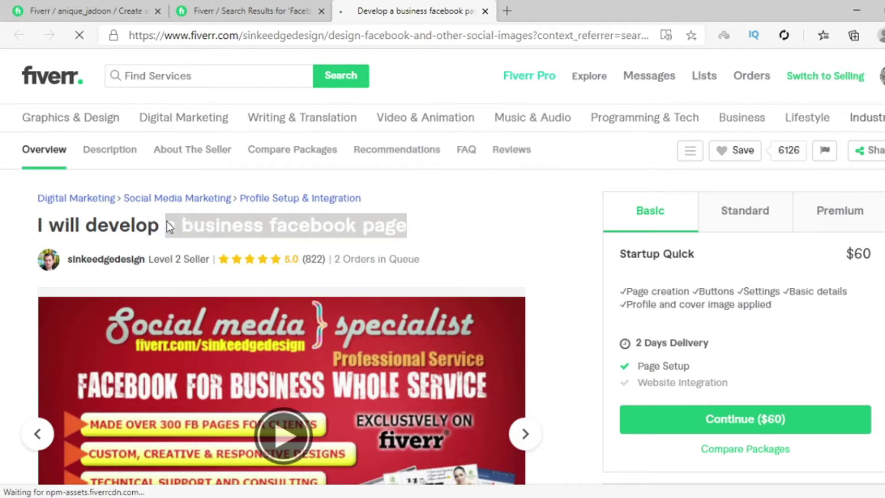
In the new gig form, complete the gig title as "Create a business facebook page", reusing the copied words
left_click(96, 10)
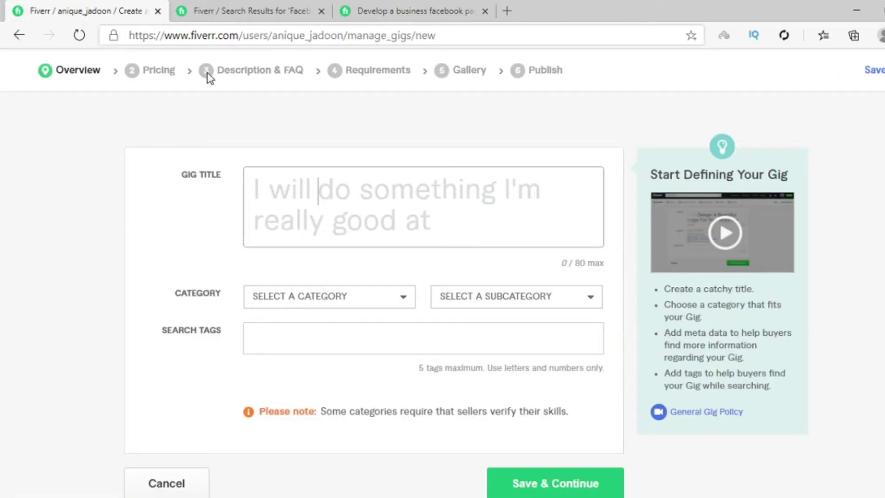
left_click(380, 209)
type("C")
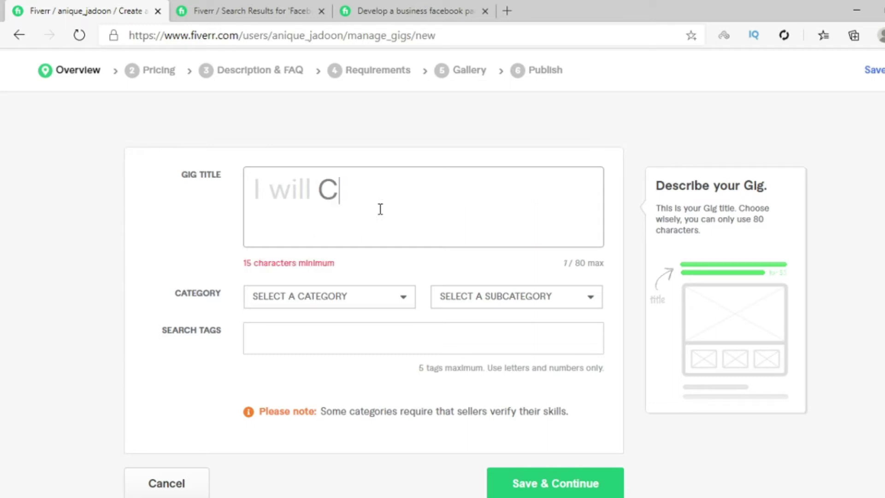
type("rew")
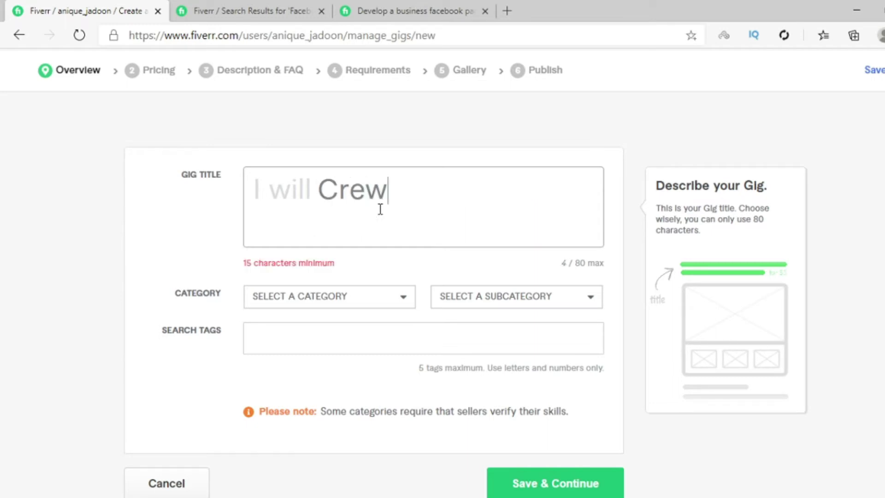
key("BackSpace")
type("ate ")
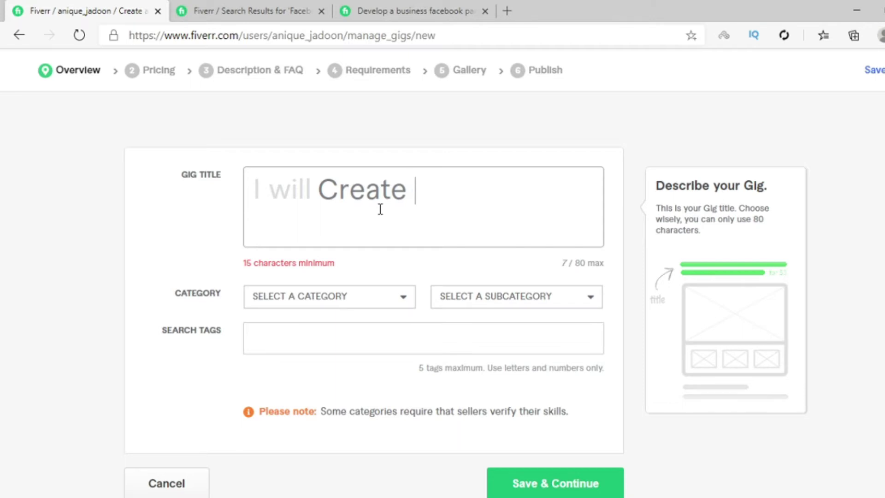
type("a")
key("ctrl+v")
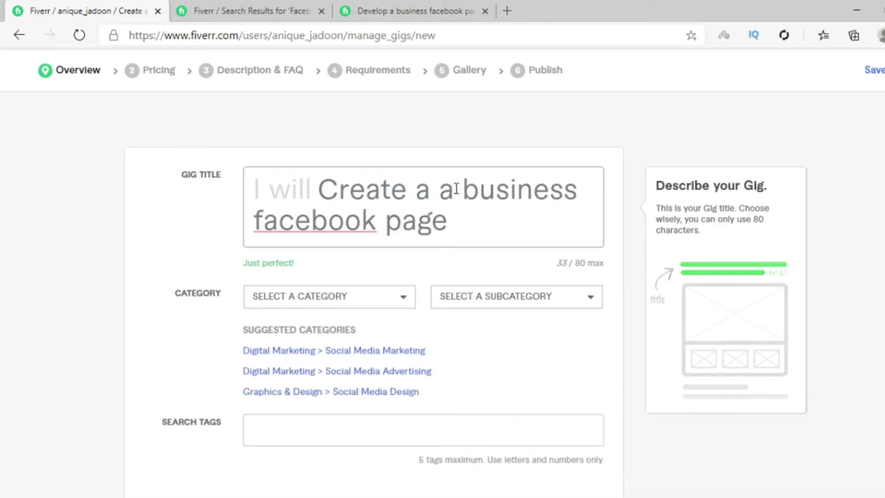
left_click(457, 189)
key("BackSpace")
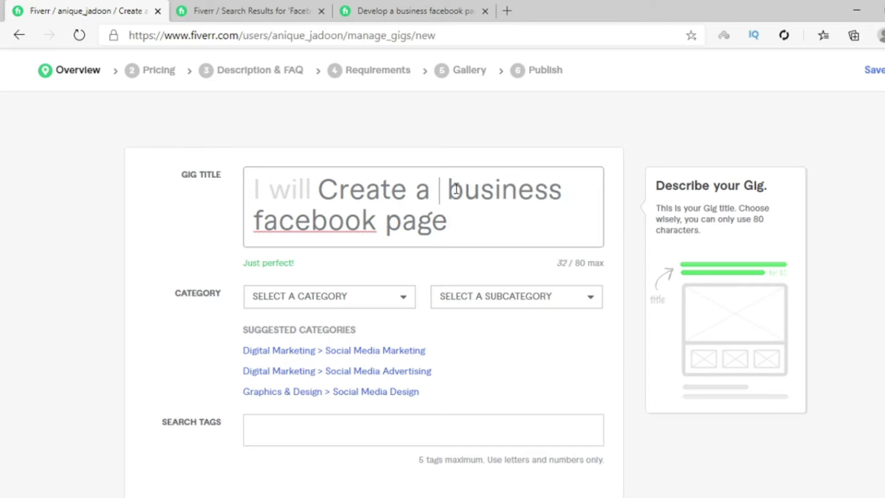
key("BackSpace")
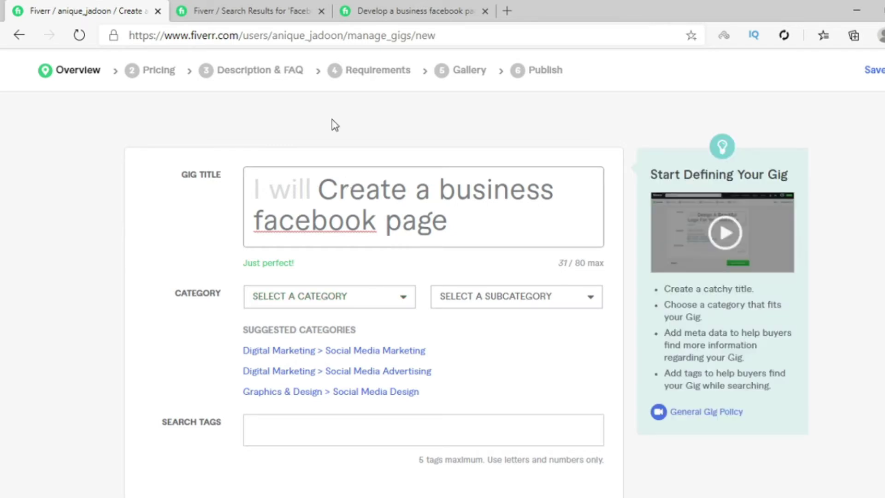
Check the reference gig's category, and set the new gig's category to Digital Marketing with the subcategory Social Media Marketing
left_click(362, 9)
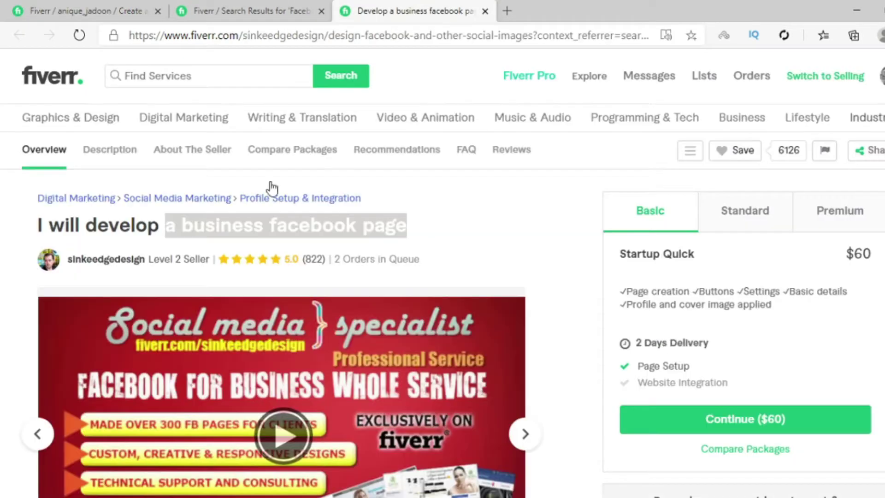
left_click(455, 203)
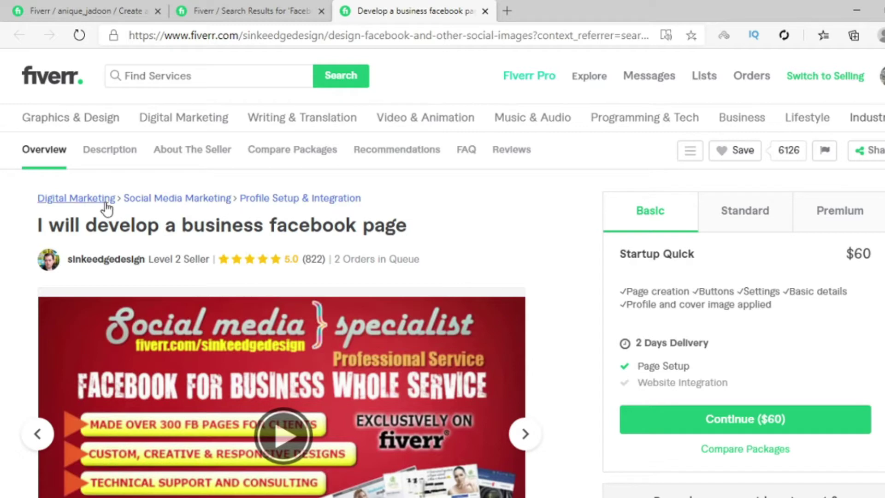
left_click(119, 6)
left_click(362, 310)
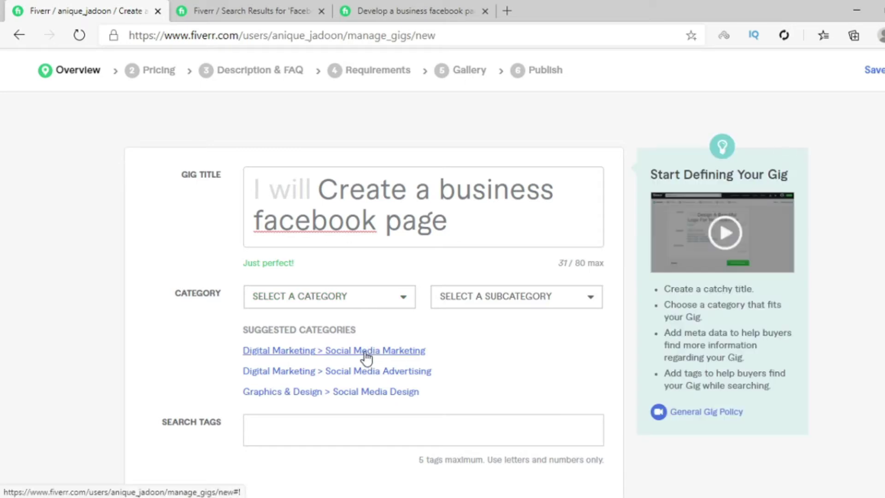
left_click(364, 351)
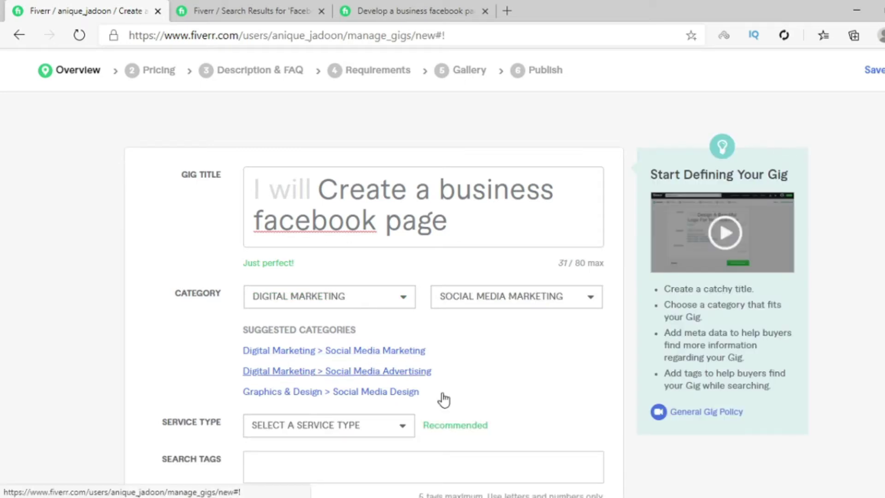
left_click(580, 304)
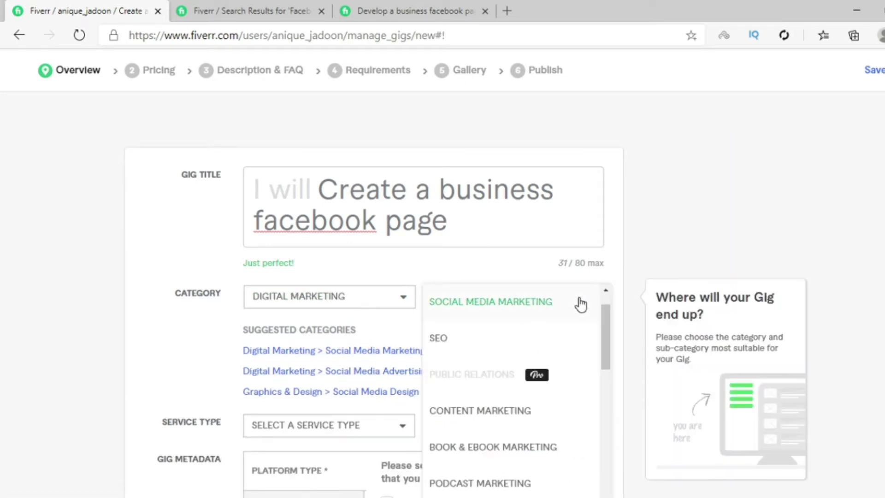
left_click(549, 309)
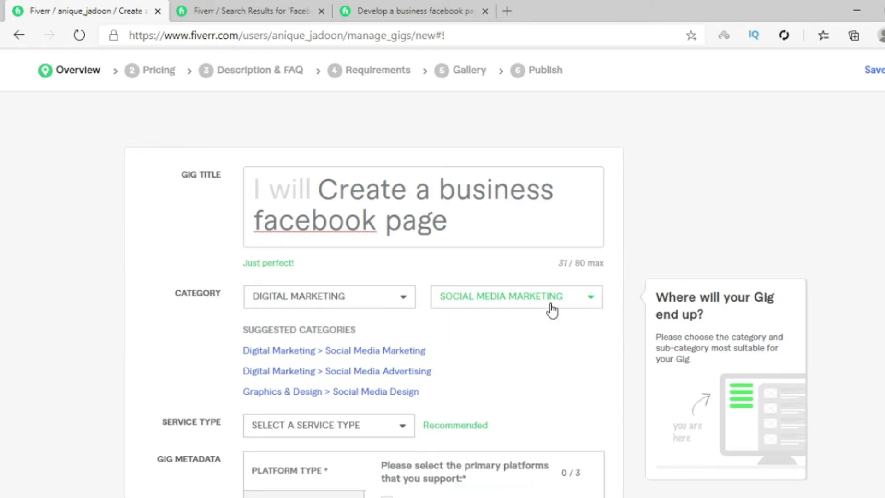
scroll(551, 339, "down", 5)
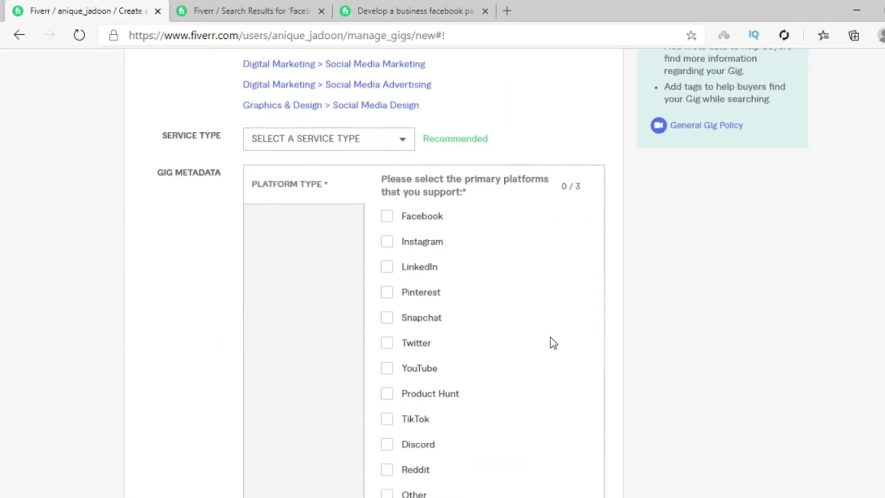
Set the gig's service type to Profile Setup & Integration and select Facebook as the supported platform
left_click(385, 140)
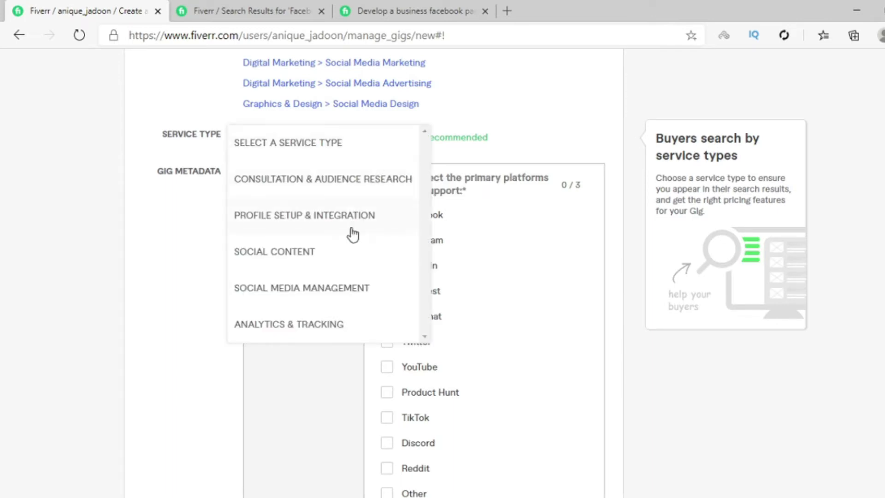
left_click(336, 216)
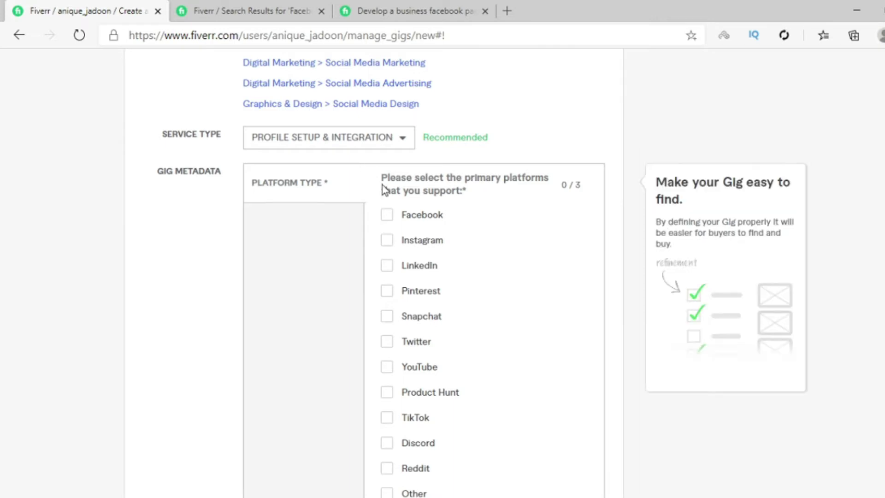
left_click(387, 217)
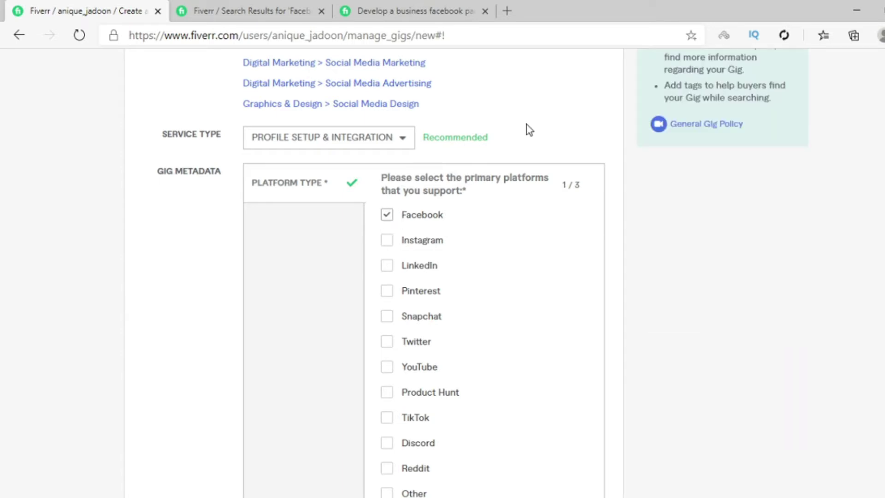
Add the search tags "Facebook page" and "Fb Business page" to the gig
scroll(529, 129, "up", 3)
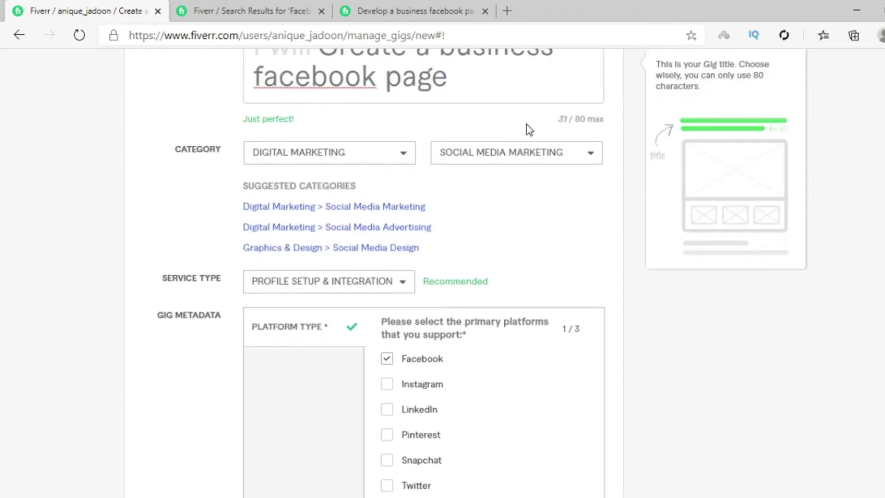
scroll(529, 130, "down", 10)
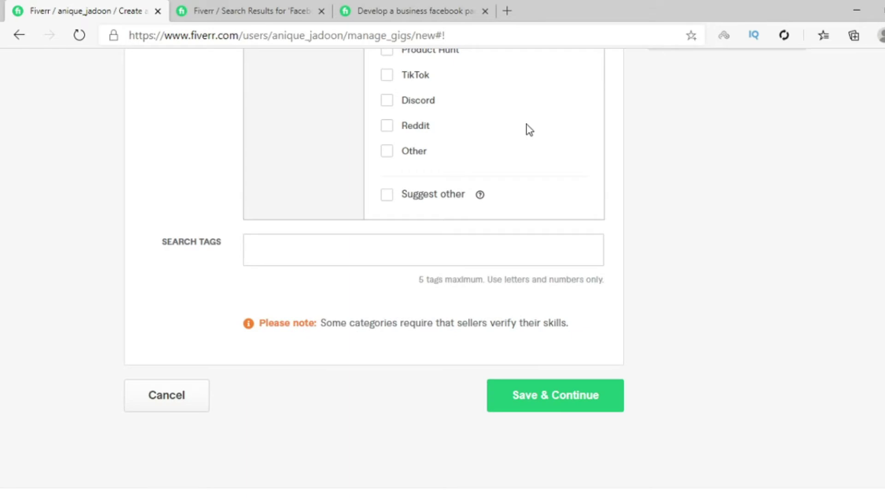
scroll(529, 130, "down", 2)
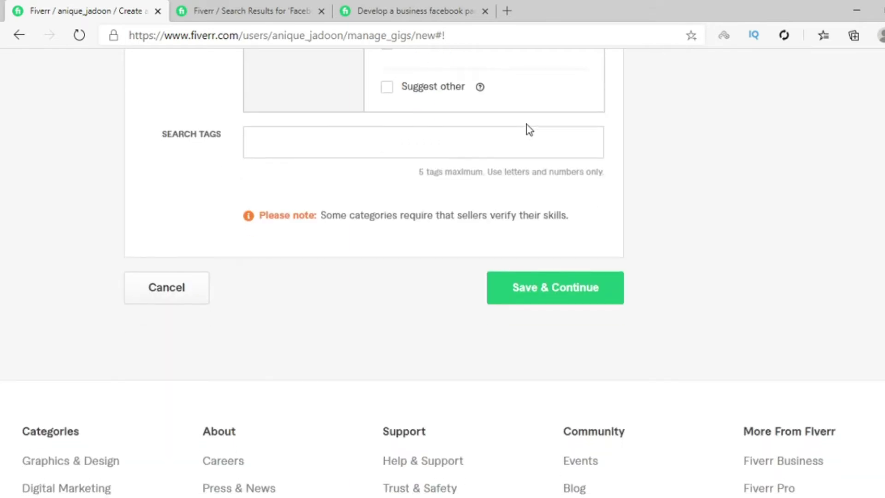
left_click(473, 144)
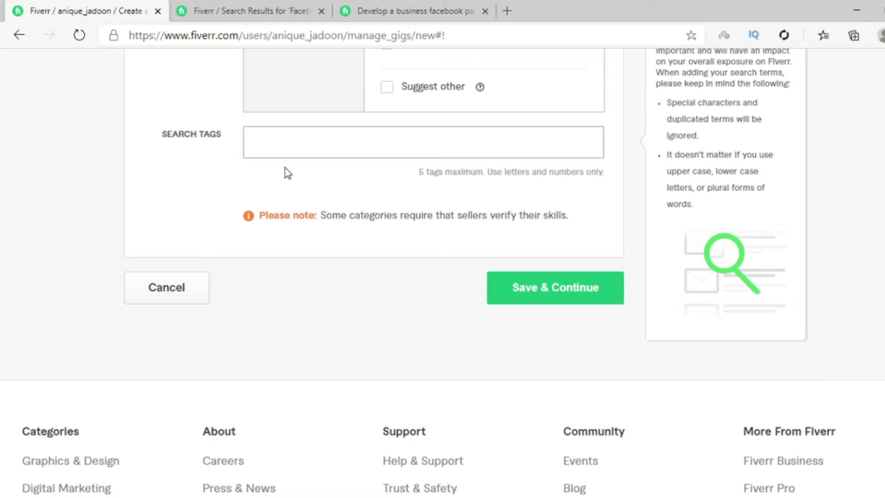
type("Fa")
key("Return")
type("FACEBOOK PAGE F")
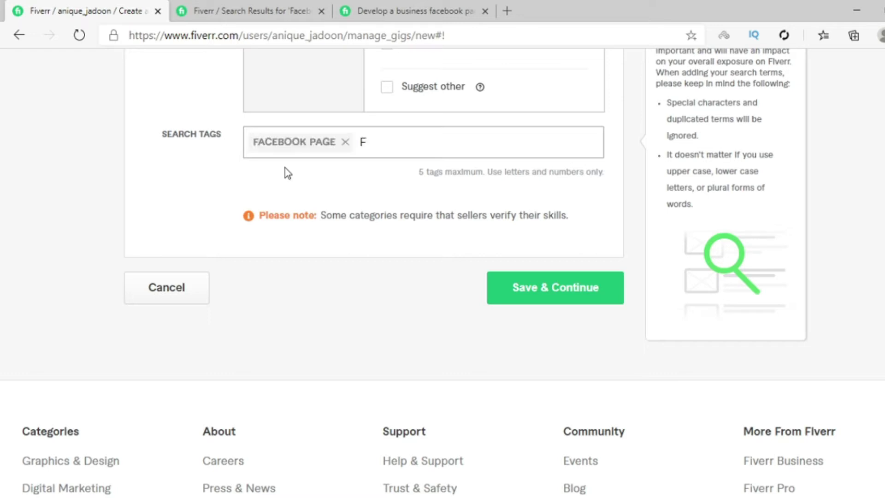
type("b Business page")
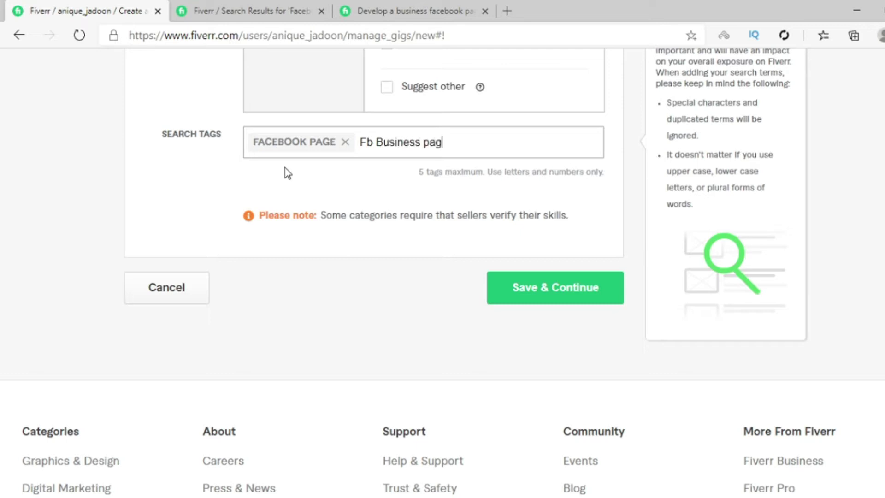
key("Return")
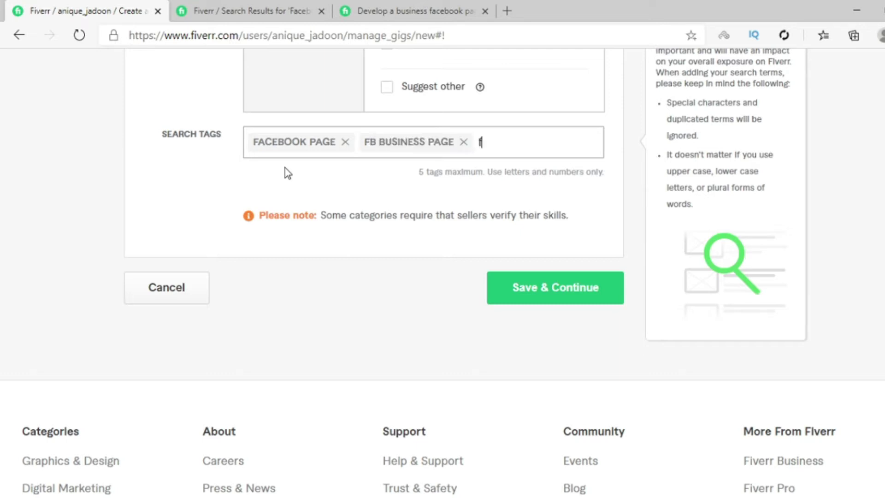
Add two more search tags, "fb page setup" and "Facebook page setup"
type("fb page setup")
key("Return")
type("Faceok")
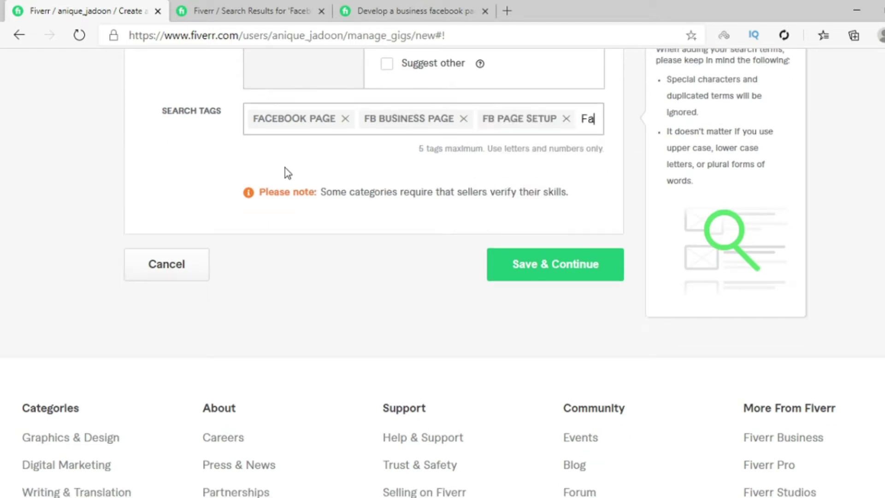
key("BackSpace")
key("BackSpace")
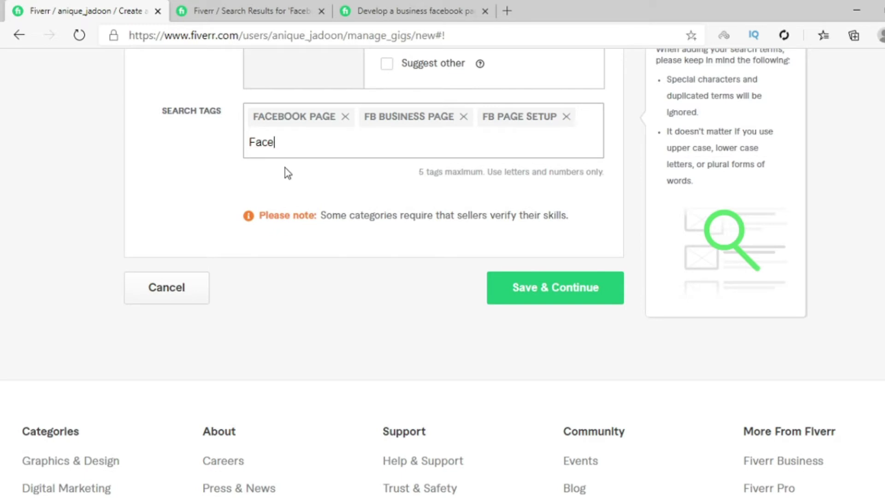
type("b")
key("BackSpace")
type("bookpage")
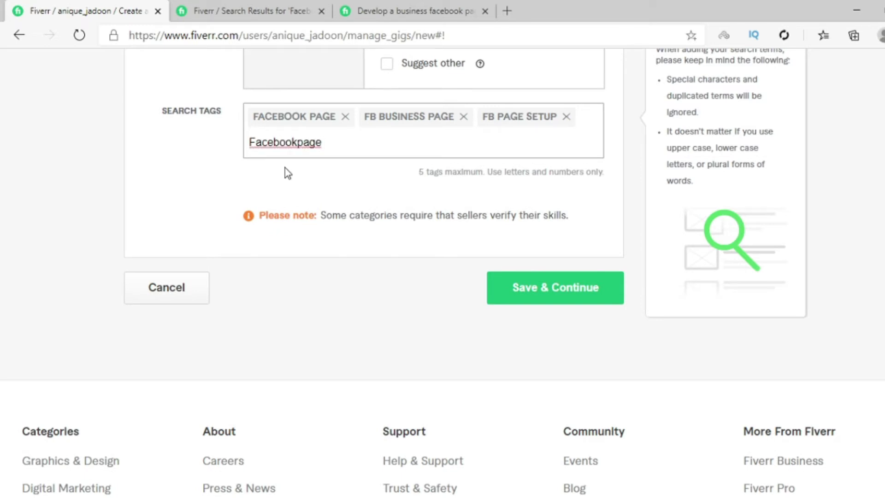
key("BackSpace")
key("BackSpace")
key("BackSpace")
key("BackSpace")
type("page setup")
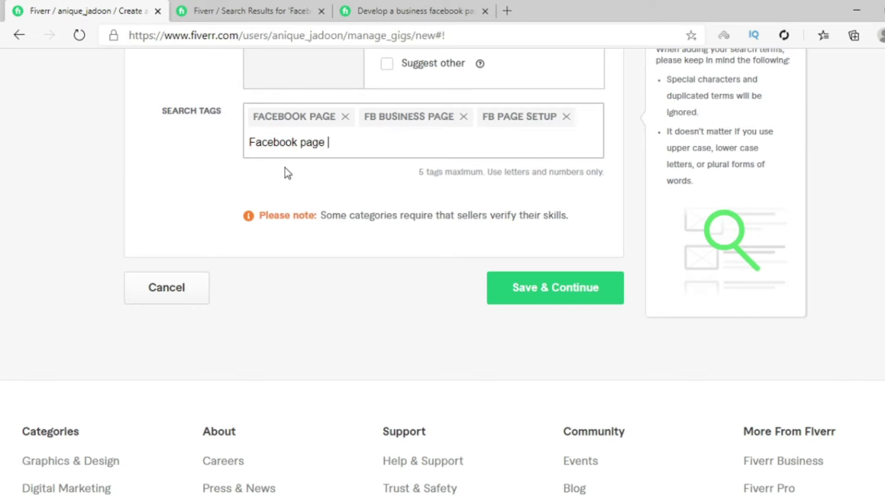
key("Return")
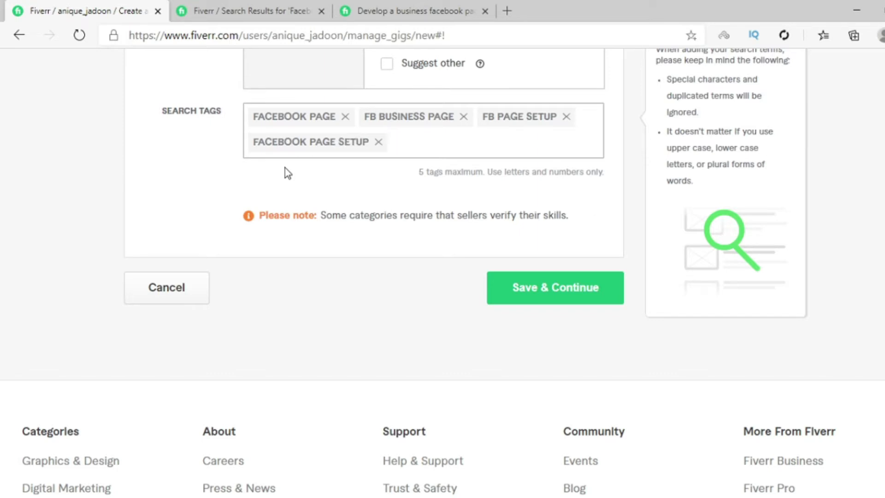
Add "page setup" as the fifth search tag, and save the overview to continue to the pricing stage
scroll(285, 168, "up", 2)
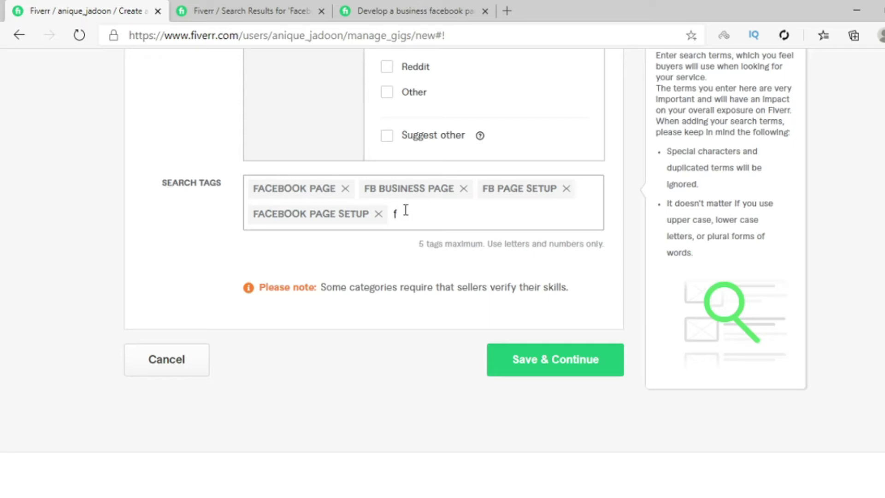
key("BackSpace")
type("page")
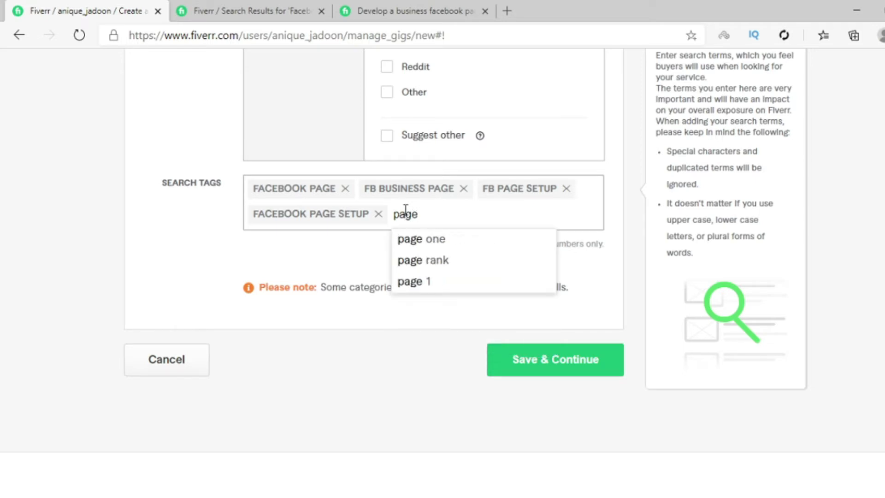
type(" setup")
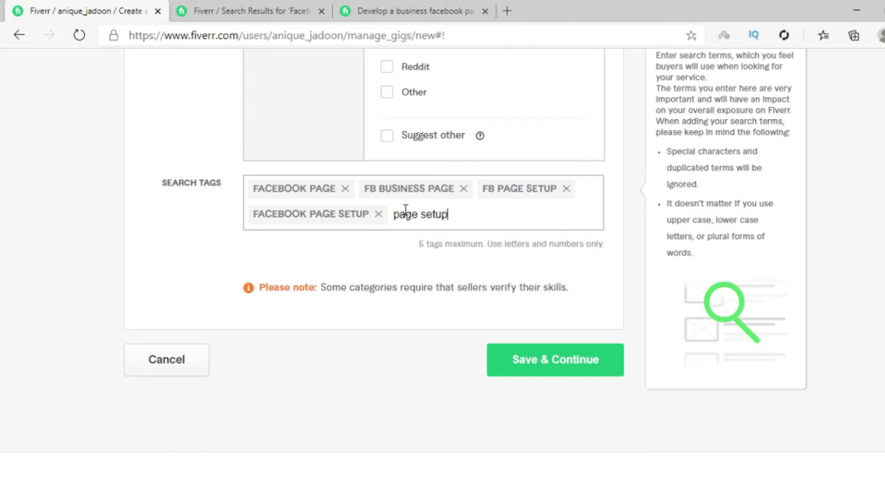
key("Return")
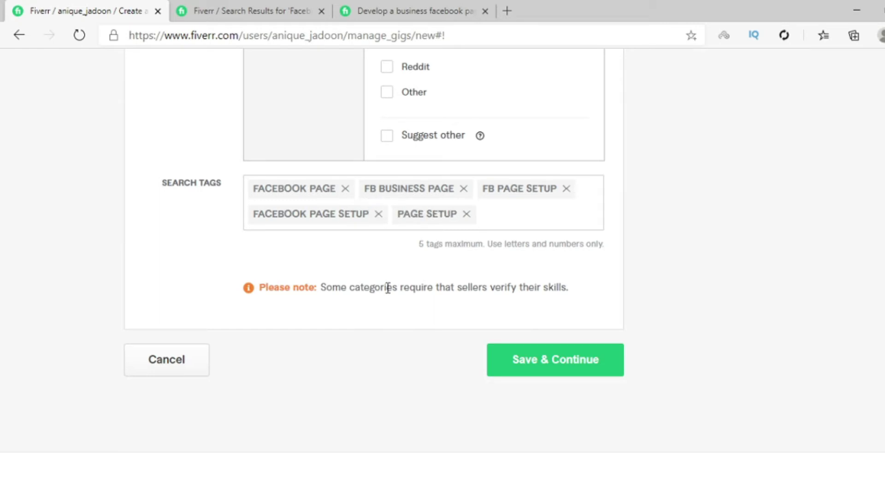
left_click(529, 367)
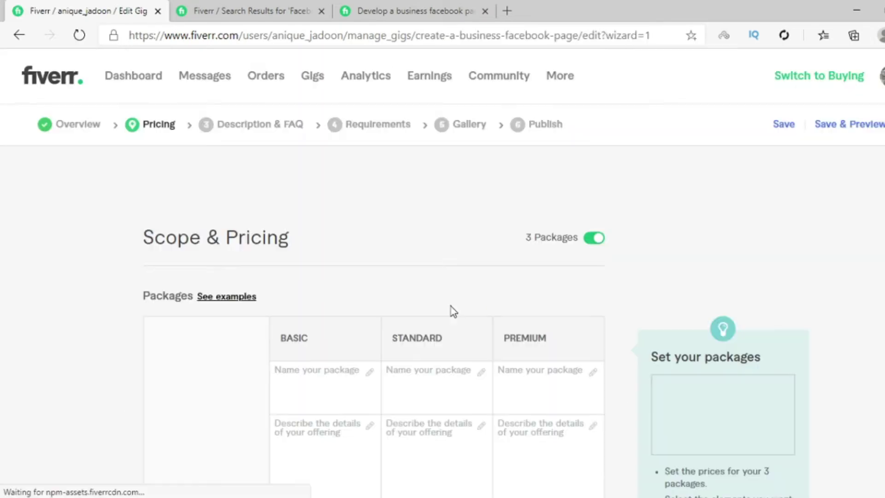
Name the Basic package "Silver", the Standard package "Golden" and the Premium package "Platinum"
scroll(453, 311, "down", 5)
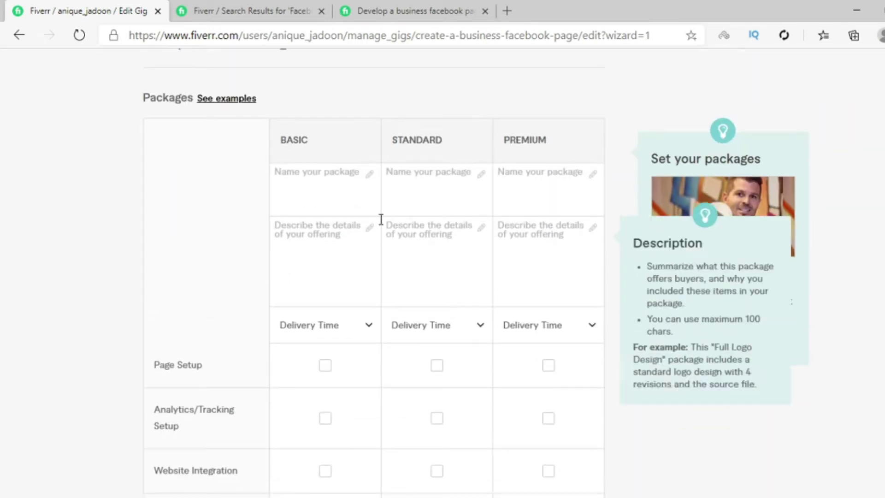
left_click(336, 184)
left_click(434, 170)
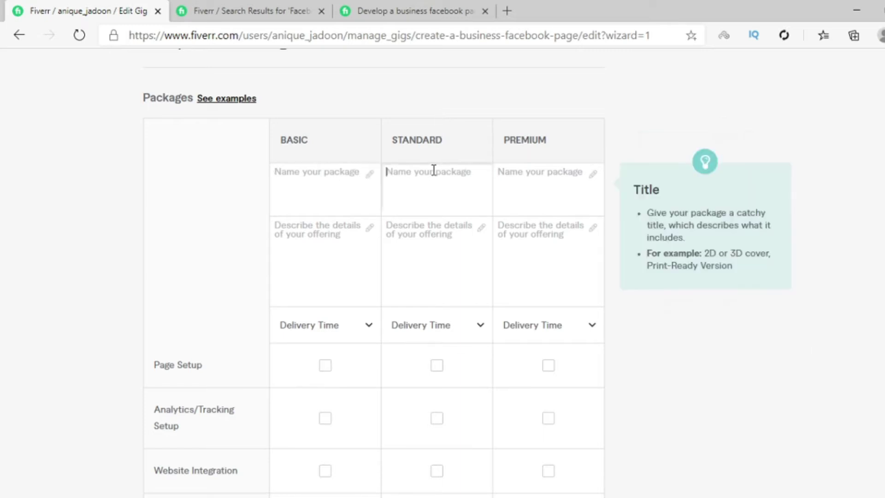
left_click(523, 176)
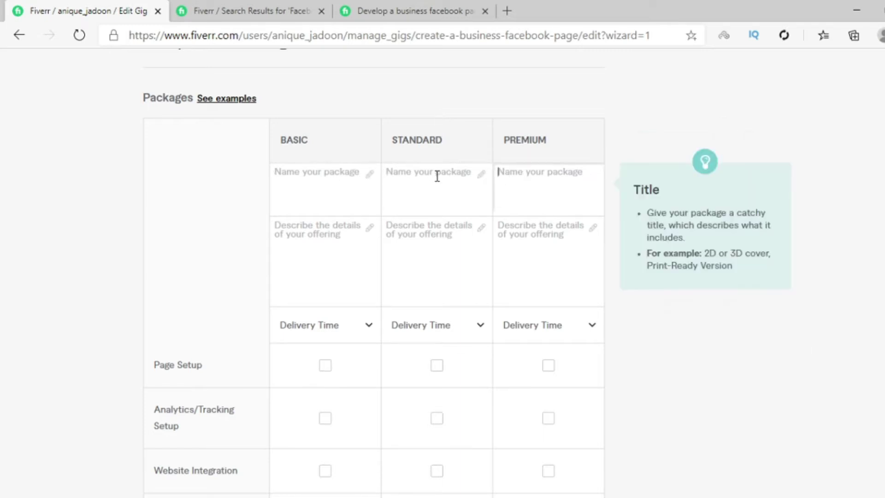
left_click(324, 172)
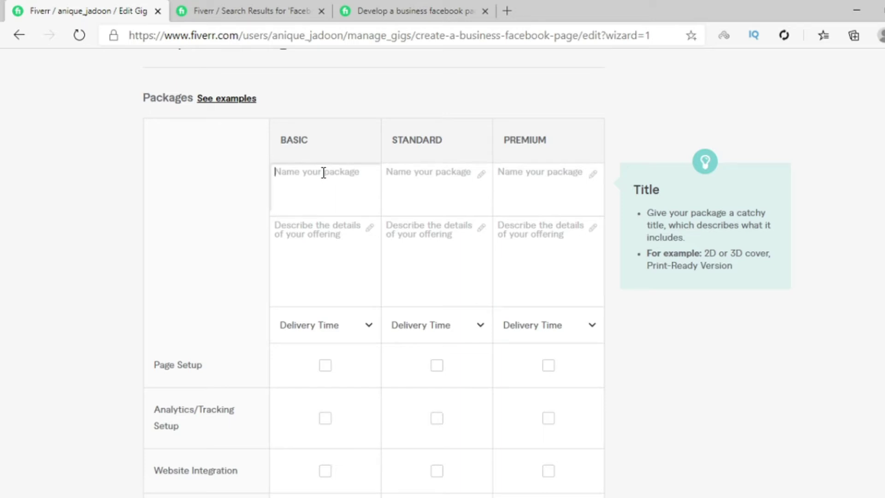
type("Silver")
left_click(418, 172)
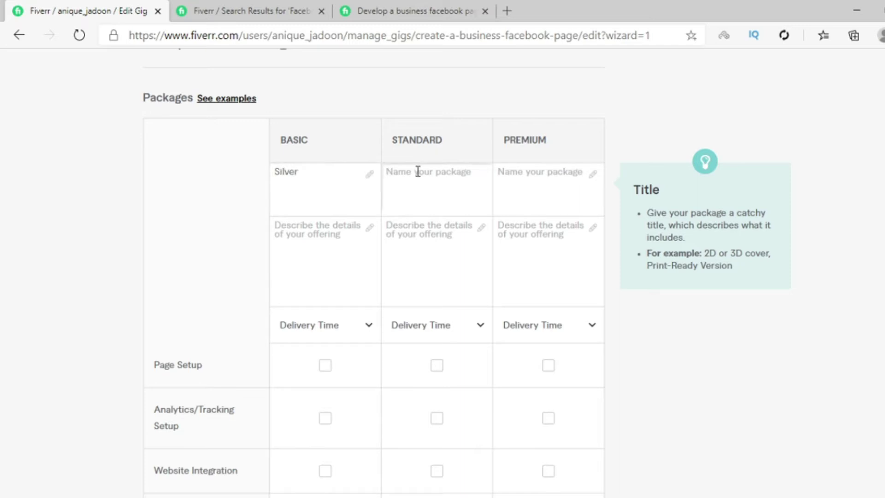
type("Golden")
left_click(512, 186)
type("Pl")
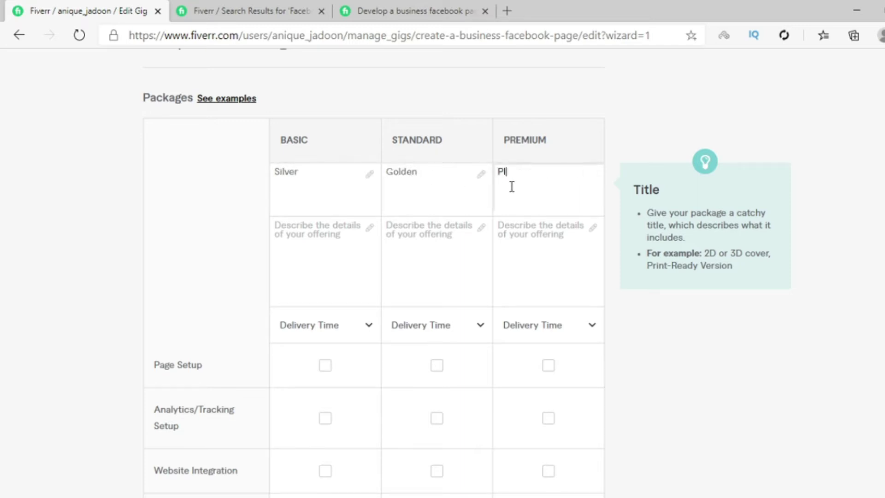
type("atinum")
left_click(337, 245)
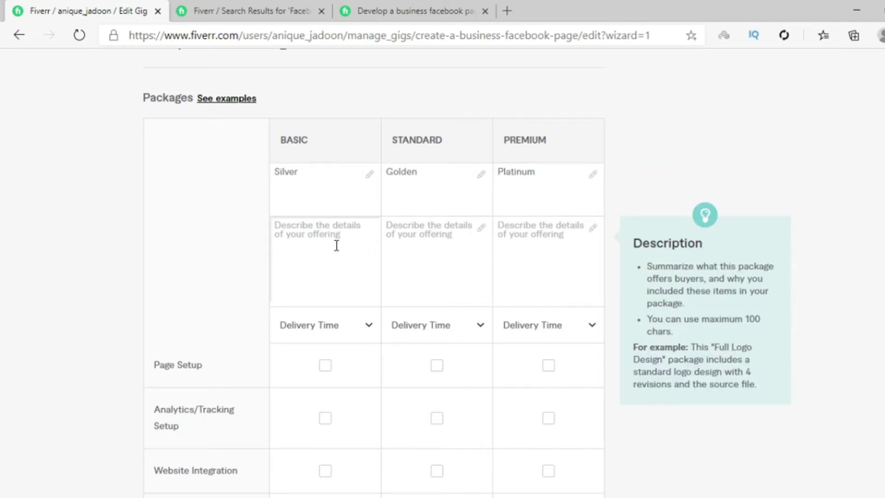
left_click(322, 172)
left_click(418, 172)
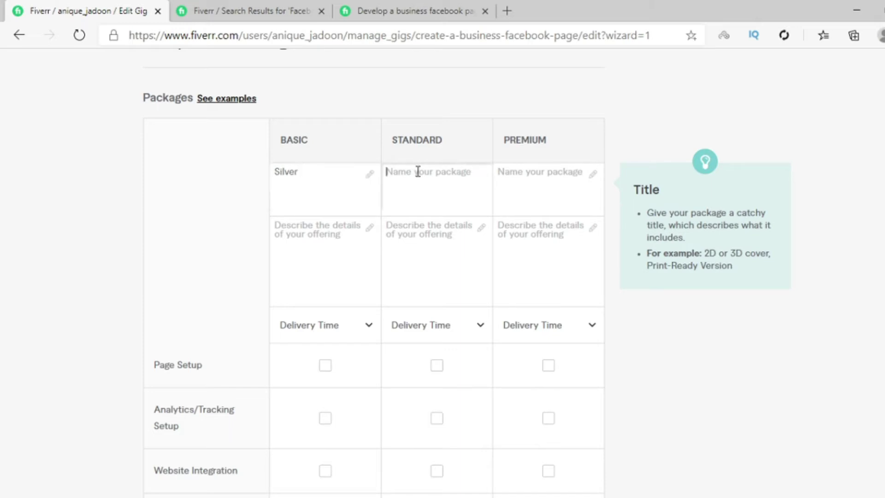
type("Golden")
left_click(512, 187)
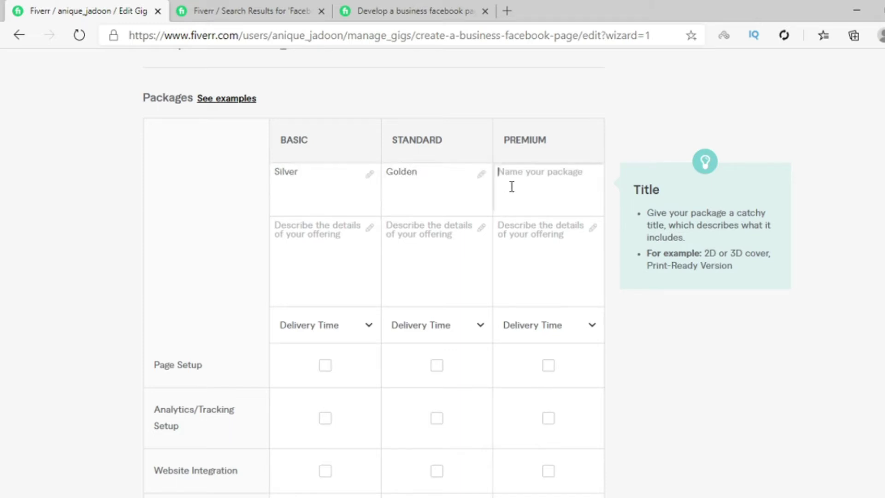
type("Plati")
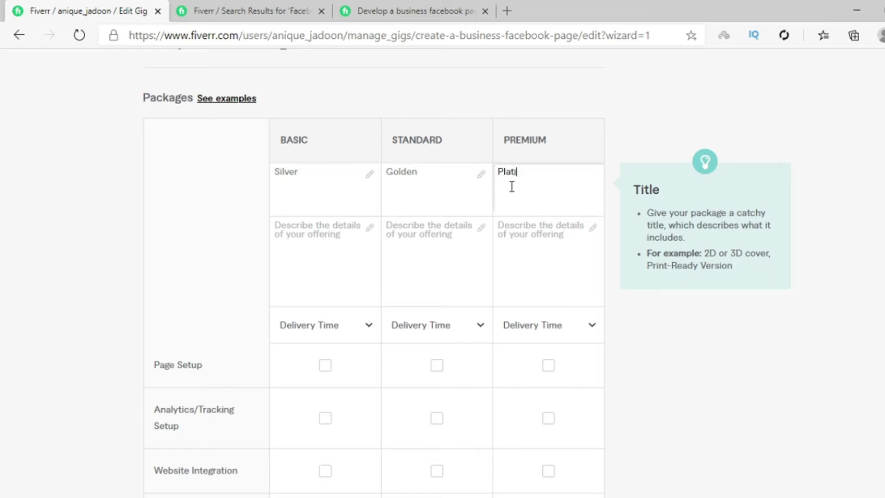
type("num")
Describe the Basic package as "Facebook page setup and profile and cover photo"
left_click(336, 245)
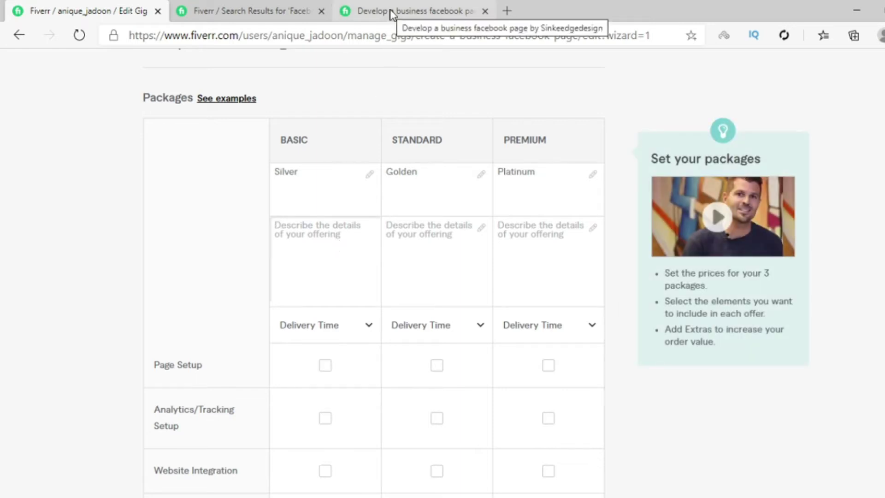
mouse_move(286, 249)
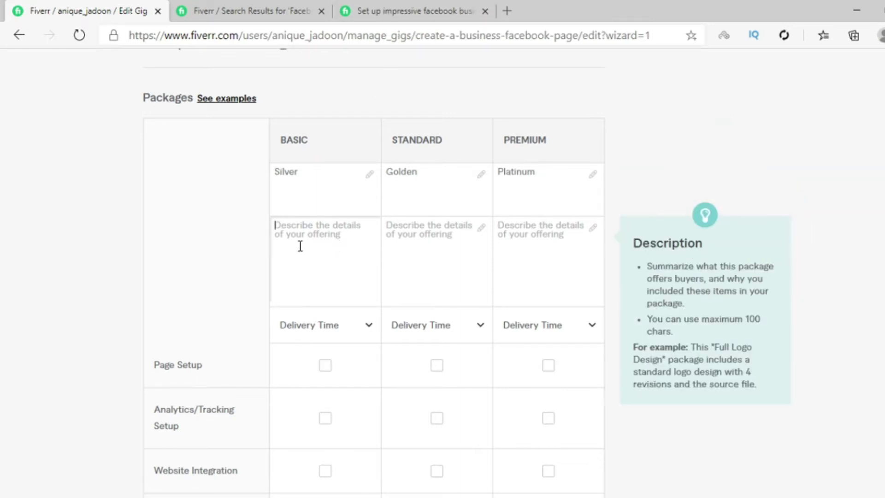
scroll(300, 246, "up", 3)
scroll(302, 251, "down", 1)
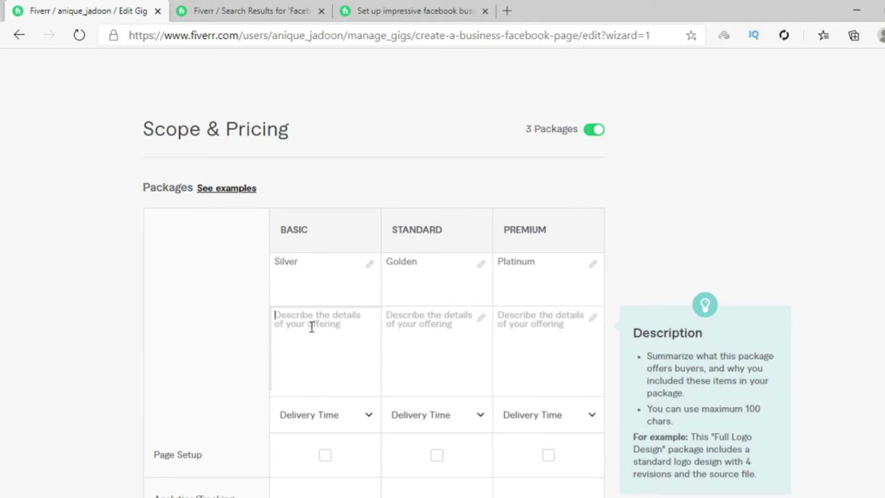
type("F")
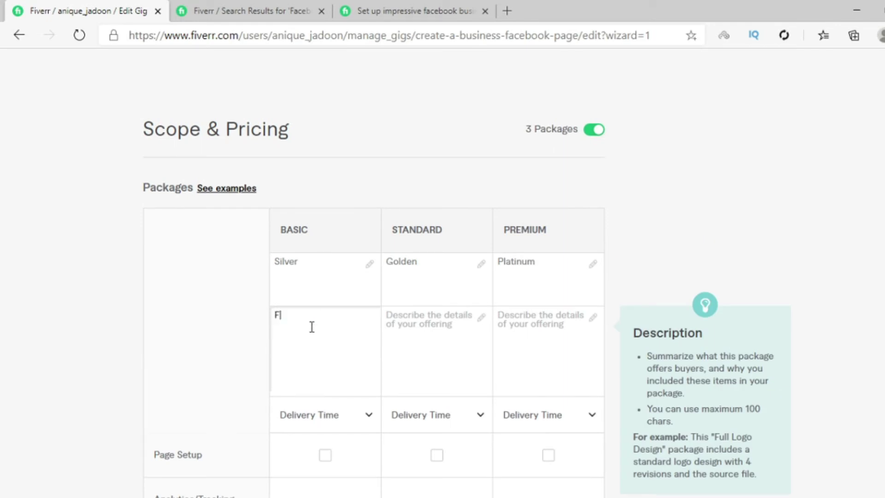
type("acebook page set")
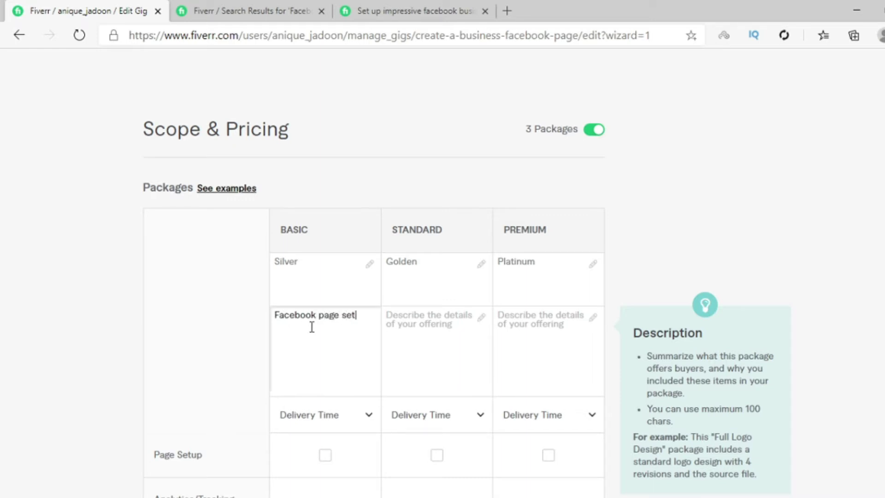
type("up and profile and")
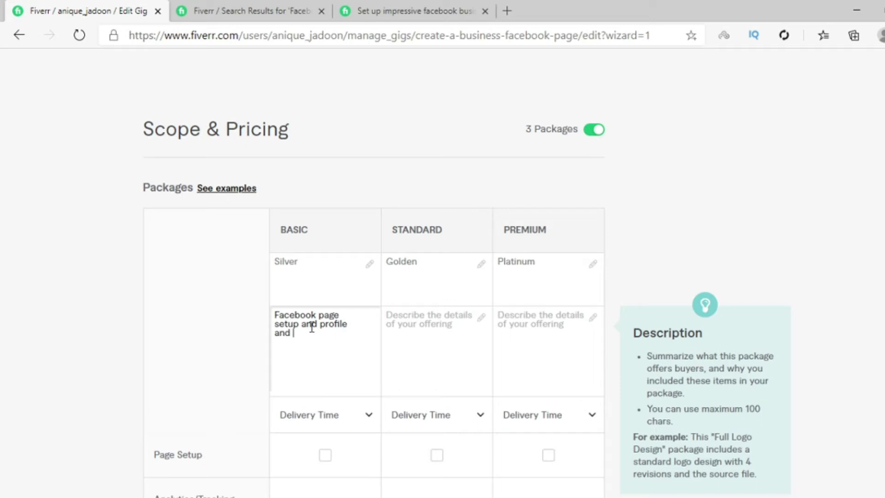
type(" cover photo")
Describe the Standard package as "Facebook page setup, profile and cover photo and call to action button setup and 1 post"
left_click(420, 319)
type("Face")
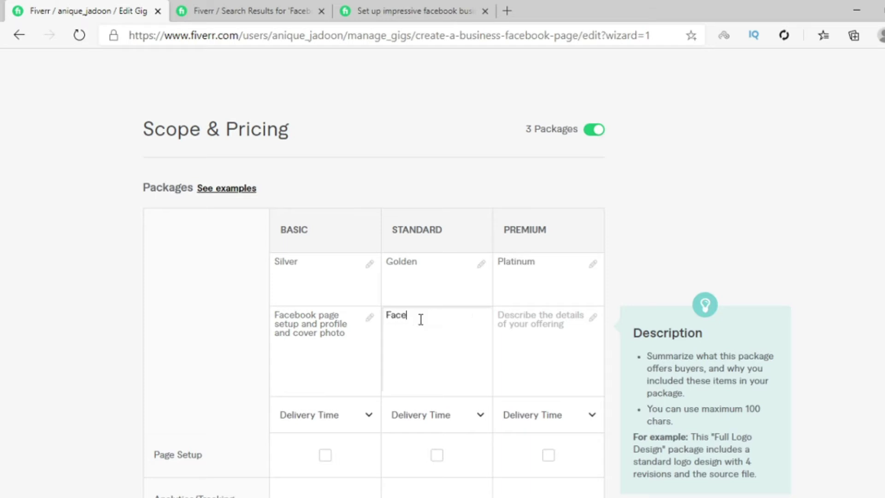
type("n")
type("book page setu")
type("p")
type(", profile and cover photo ")
type("and ")
type("call to action ")
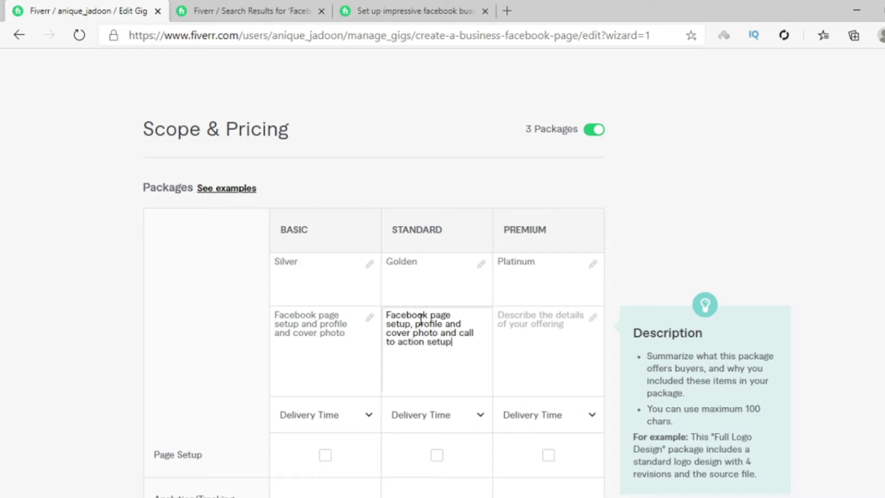
type("button setup and post")
left_click(507, 324)
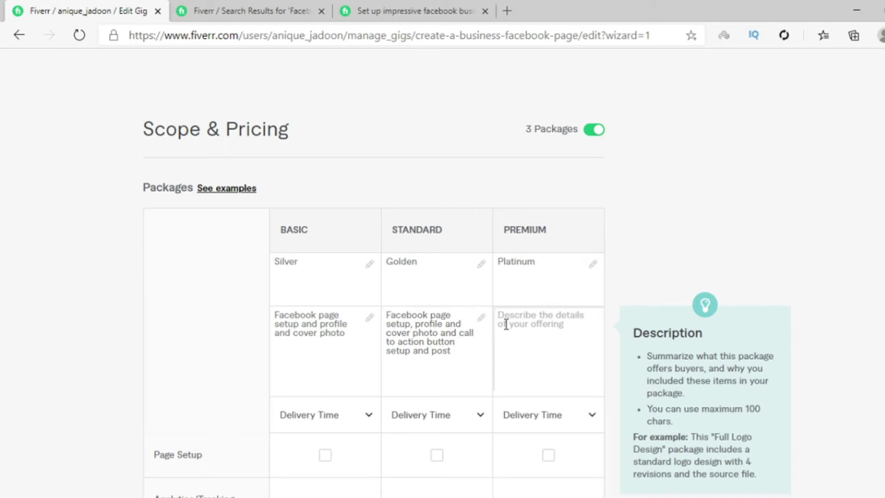
left_click(433, 354)
type("1")
Describe the Premium package as "Full page setup which includes profile, cover and call to action button, posts, website integration"
left_click(515, 319)
type("Full page setup which includes prfoile and cover")
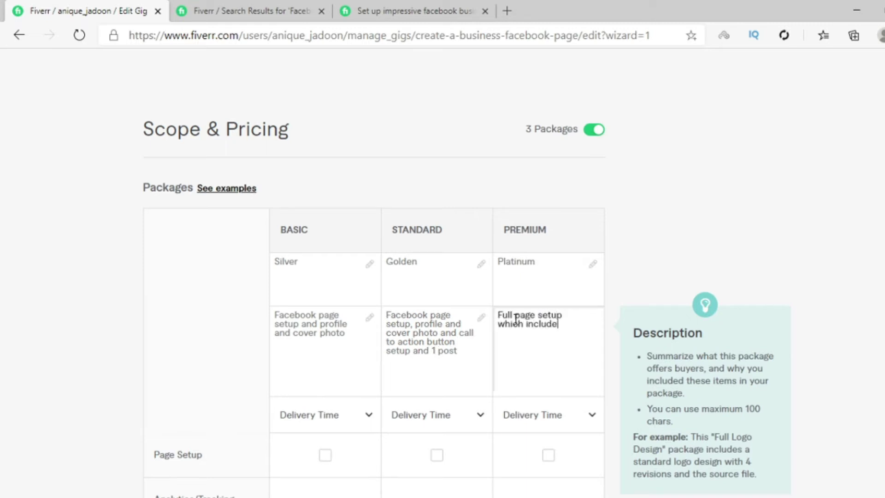
double_click(510, 332)
type("profile")
left_click(579, 332)
type("and call to action button, posts")
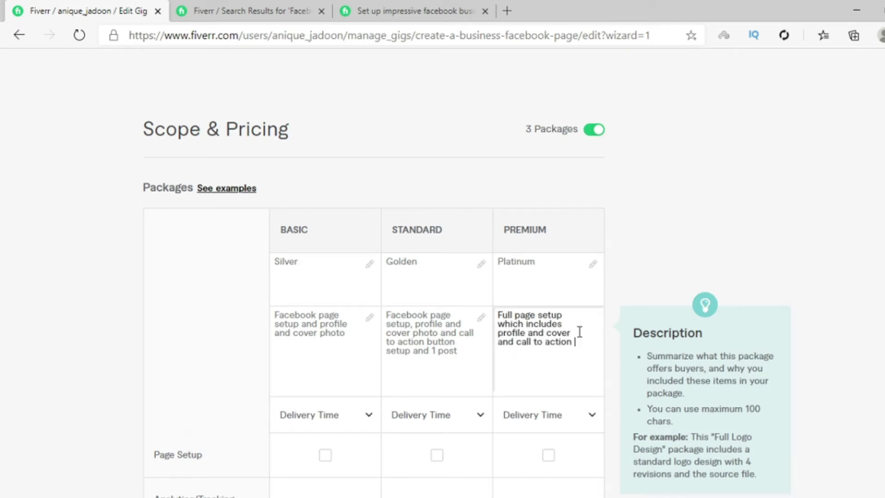
type(", website integrat")
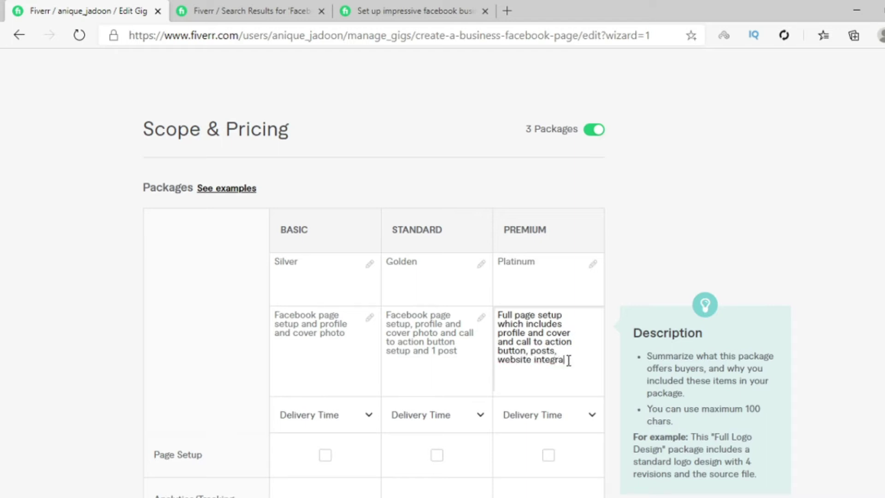
double_click(540, 332)
key("BackSpace")
type(",")
left_click(539, 362)
type("io")
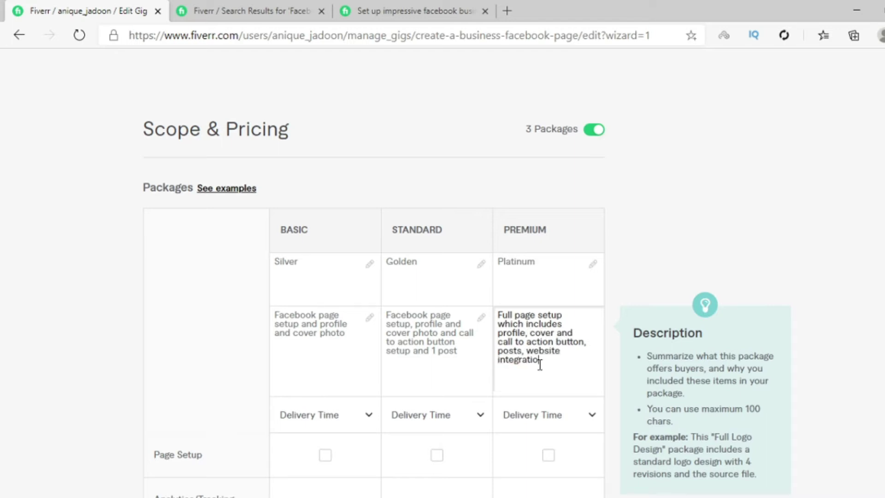
type("n")
Set the delivery time to 2 days for the Basic and Standard packages and 1 day for Premium
scroll(224, 331, "down", 5)
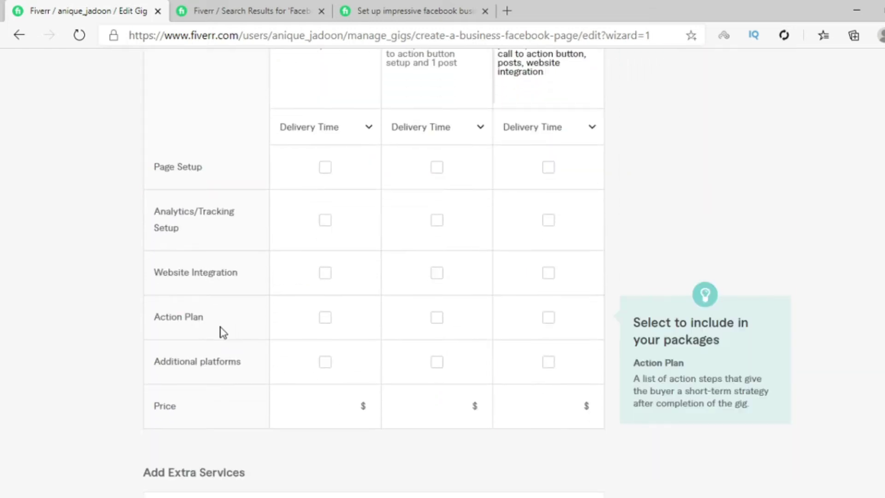
left_click(323, 127)
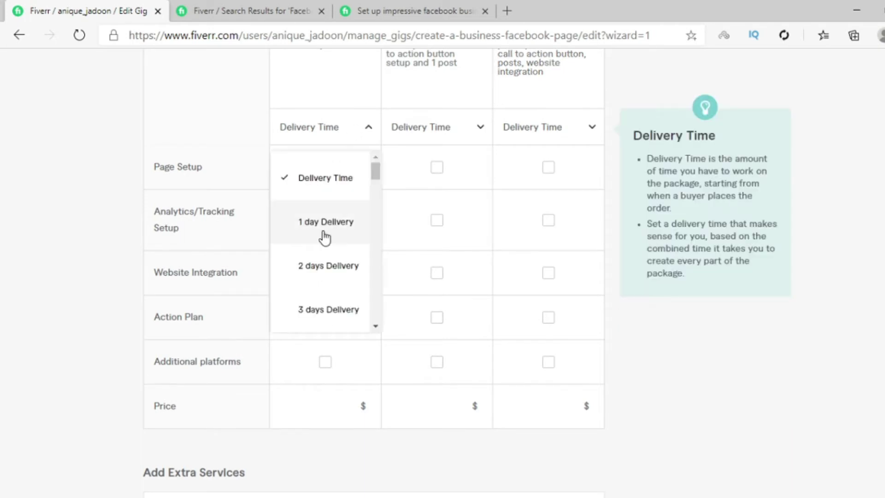
scroll(314, 271, "down", 2)
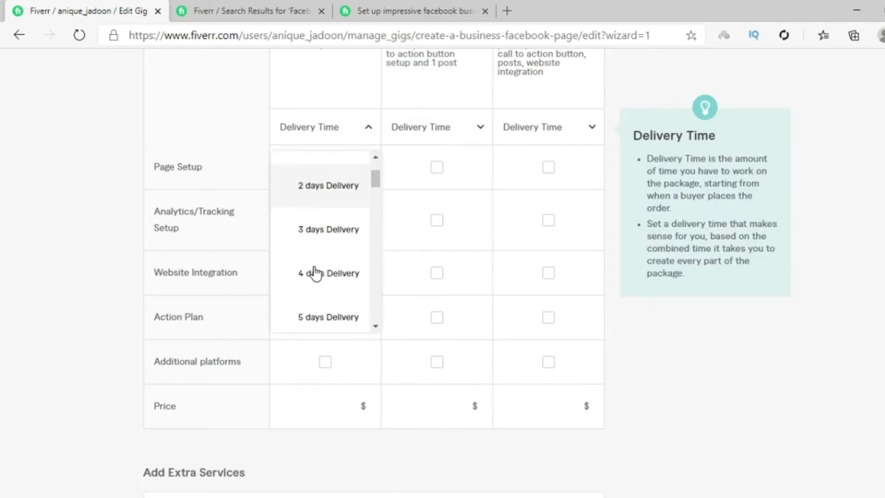
left_click(321, 202)
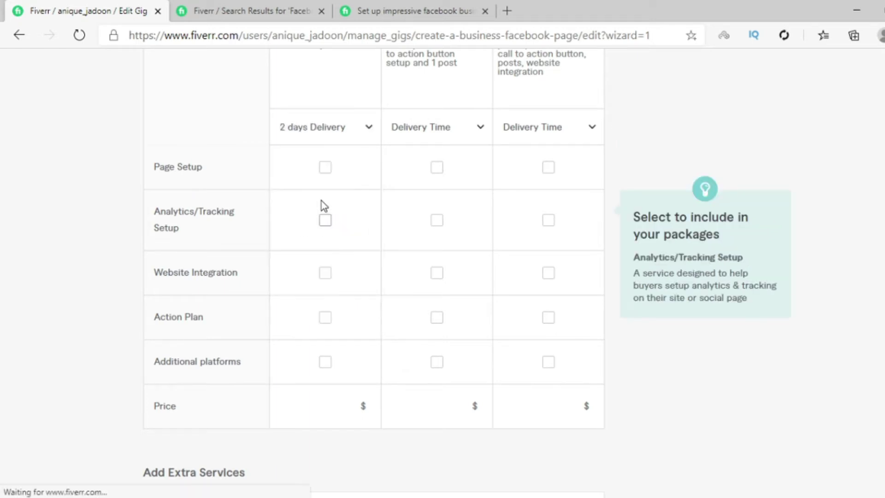
left_click(429, 133)
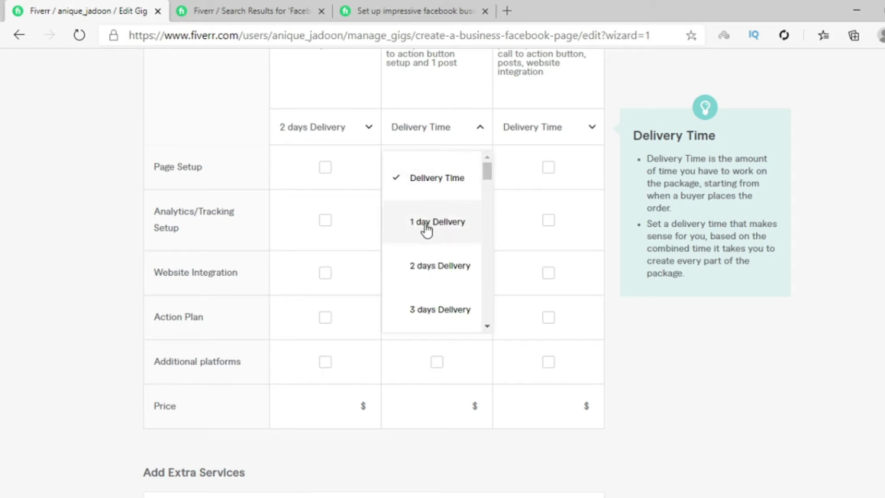
left_click(430, 270)
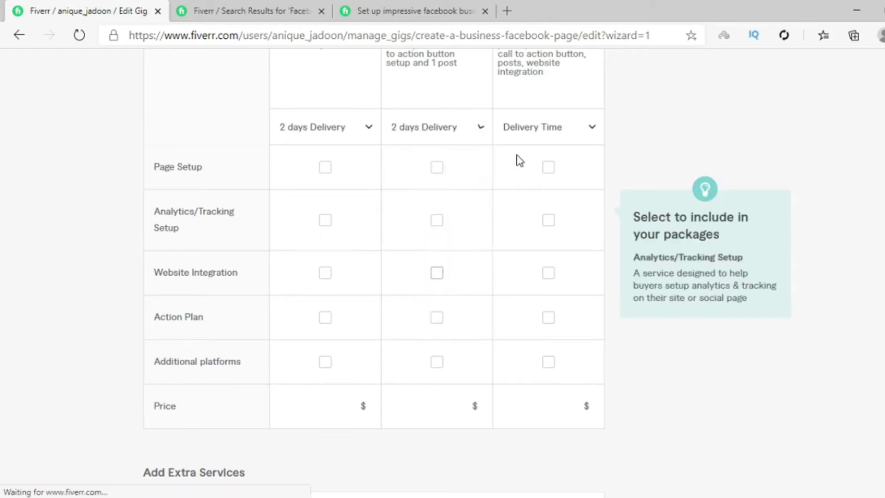
left_click(551, 131)
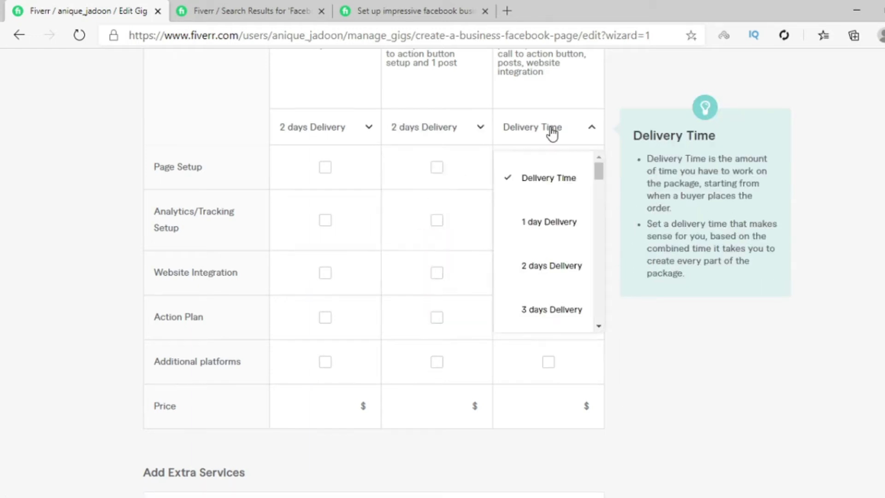
left_click(537, 216)
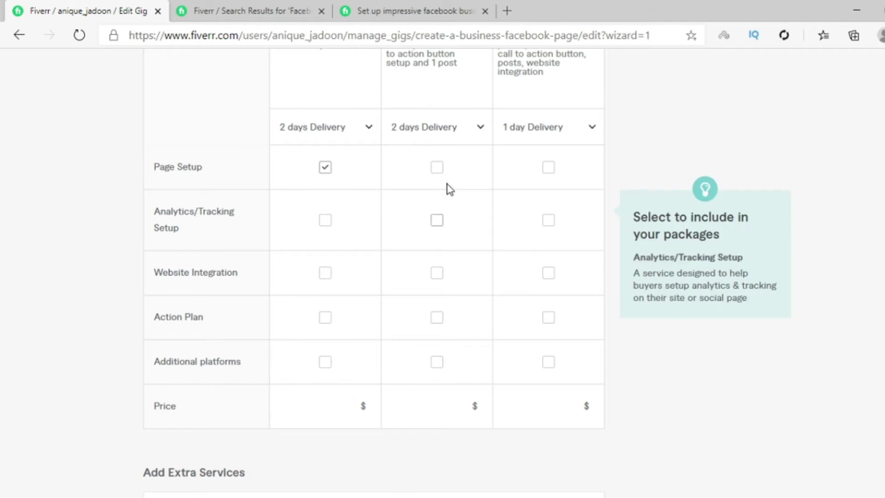
Include Page Setup in every package, Analytics/Tracking Setup and Action Plan in Standard, and all five listed services in Premium
left_click(436, 168)
left_click(549, 169)
left_click(548, 220)
left_click(548, 272)
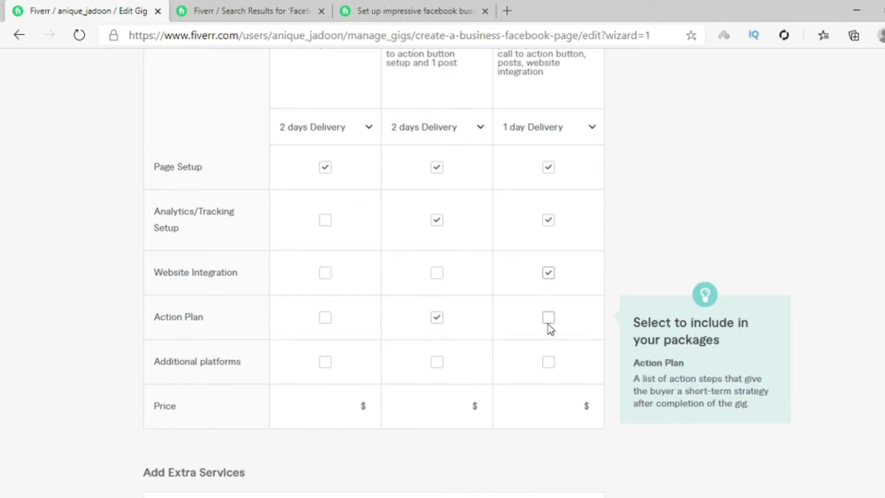
left_click(548, 318)
left_click(548, 362)
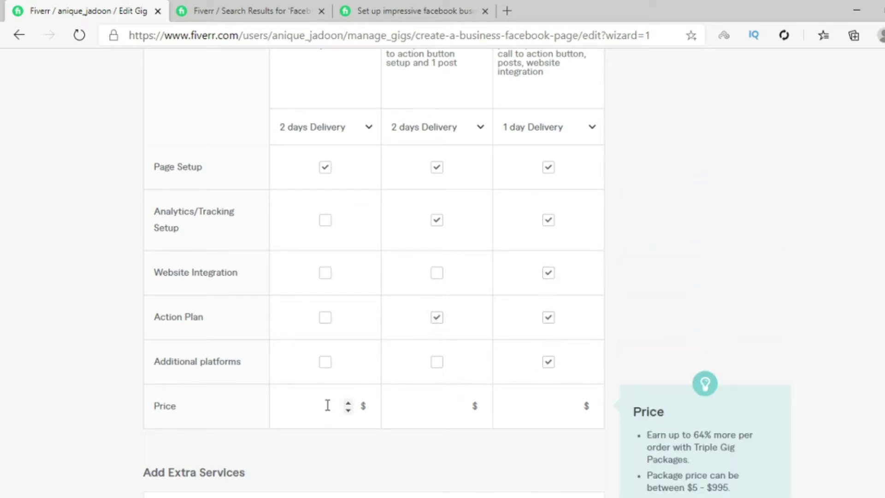
Price the Basic package at $5, the Standard package at $10 and the Premium package at $20
type("5")
left_click(428, 409)
type("10")
left_click(522, 413)
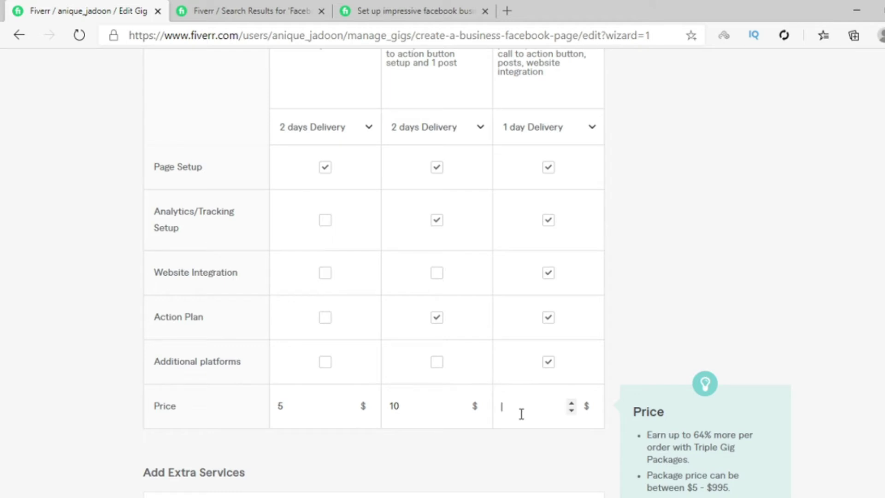
type("20")
left_click(497, 451)
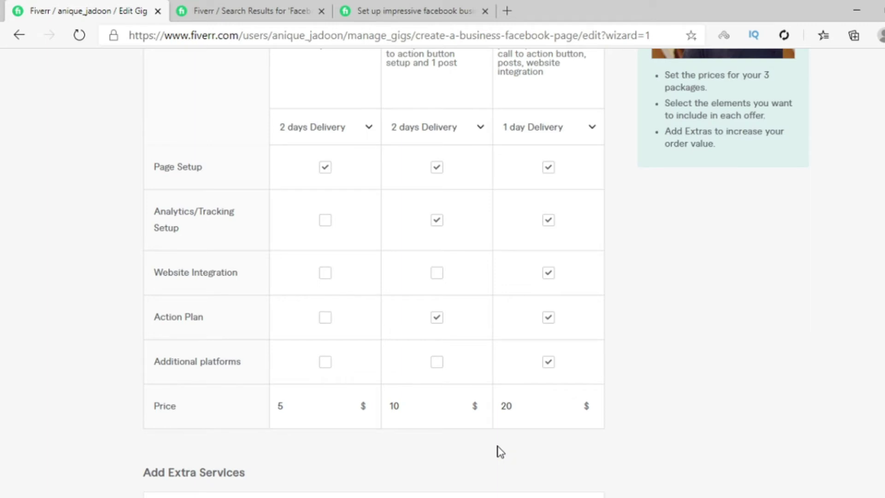
Enable the extra fast delivery service and offer 1-day delivery on the Basic package for an extra $5
scroll(497, 452, "down", 7)
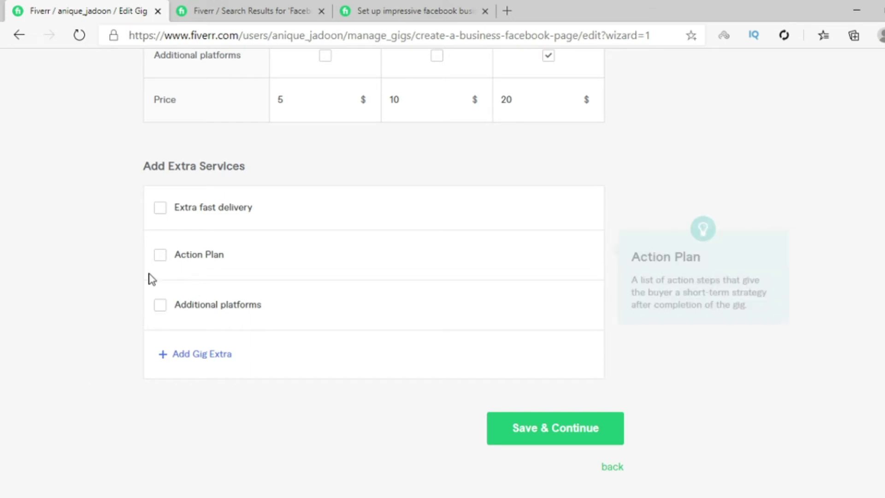
left_click(161, 209)
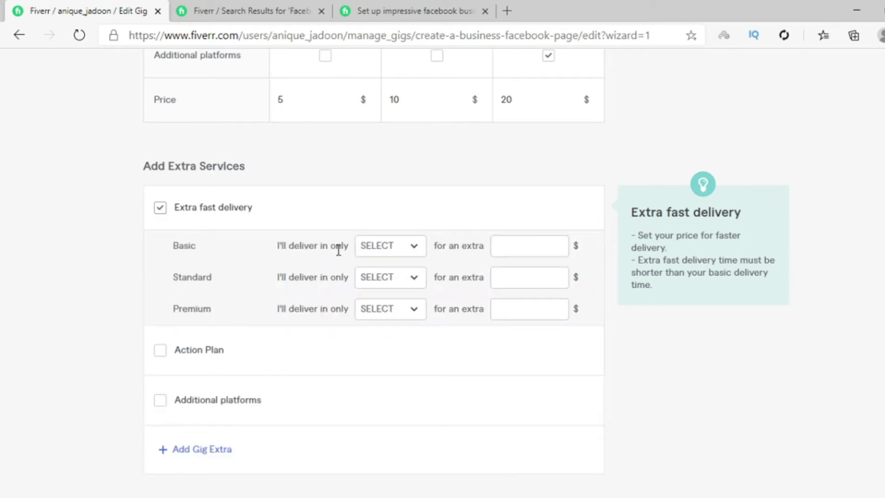
left_click(416, 252)
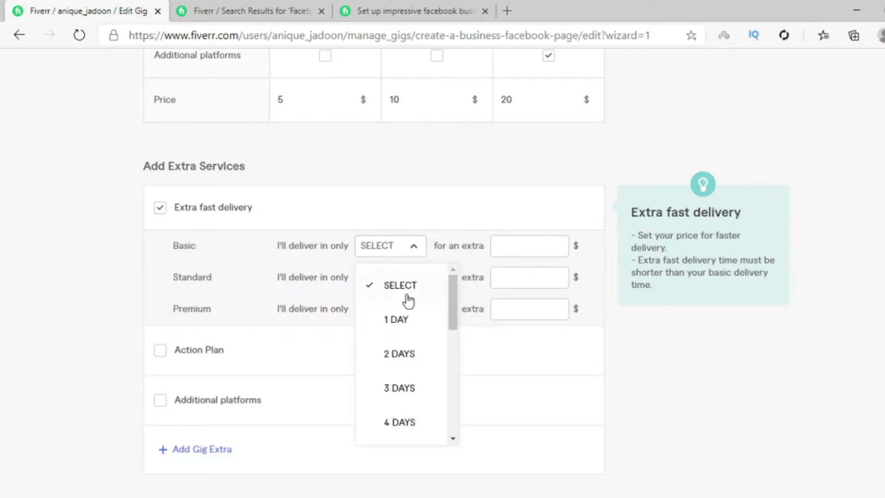
left_click(403, 320)
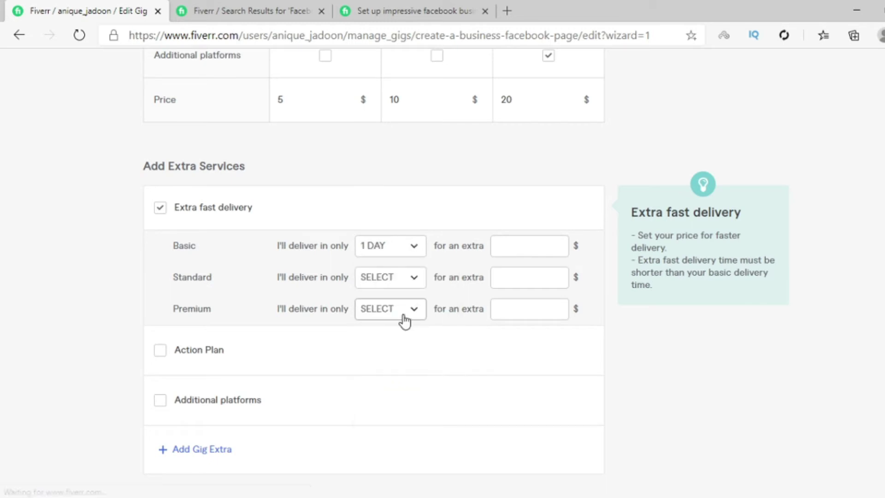
left_click(515, 249)
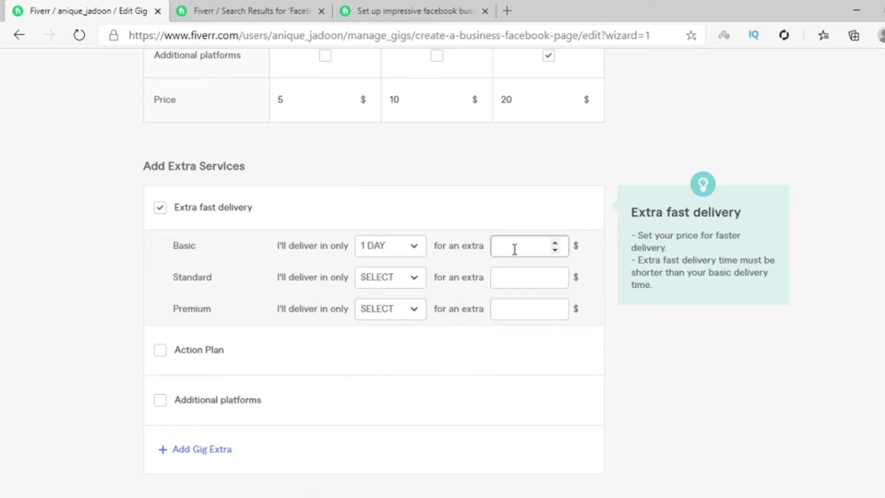
type("10")
type("5")
Offer 1-day extra fast delivery for an extra $5 on the Standard package and an extra $10 on Premium
left_click(374, 282)
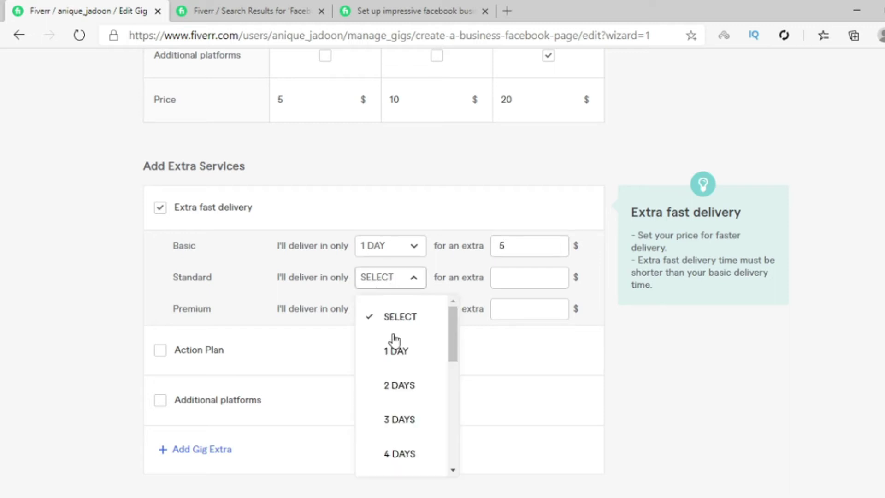
left_click(395, 350)
left_click(512, 277)
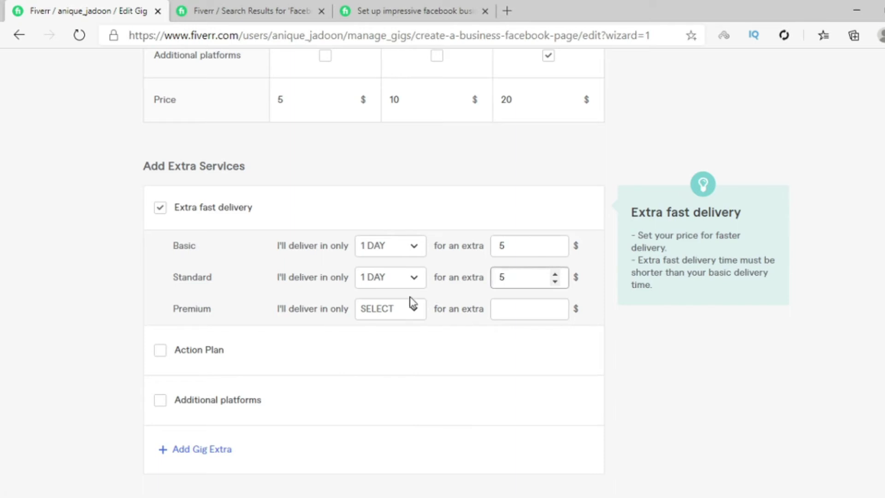
left_click(403, 316)
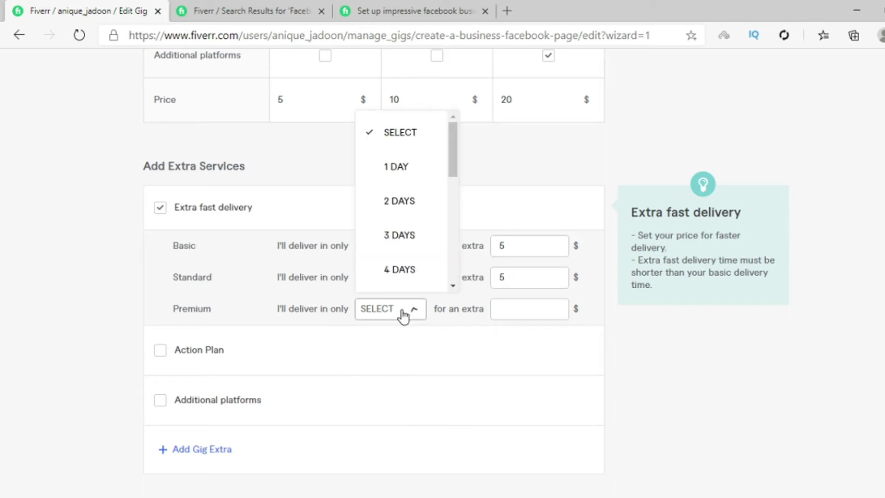
left_click(408, 178)
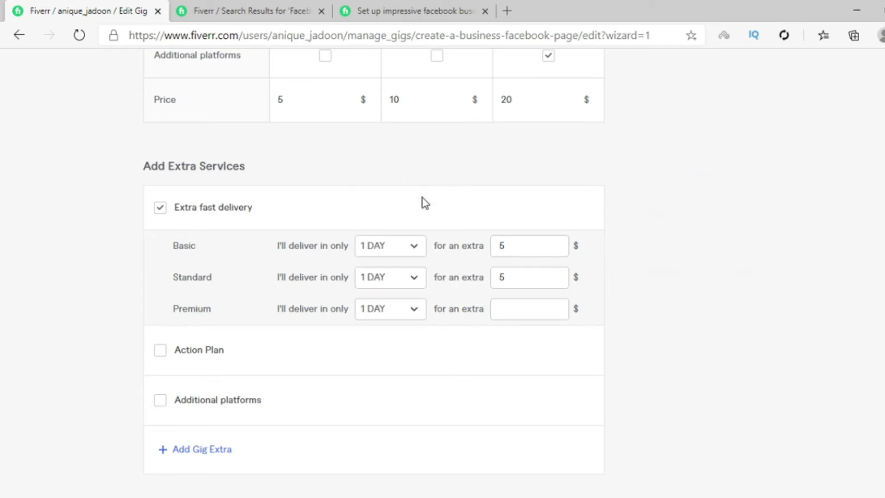
left_click(522, 309)
type("10")
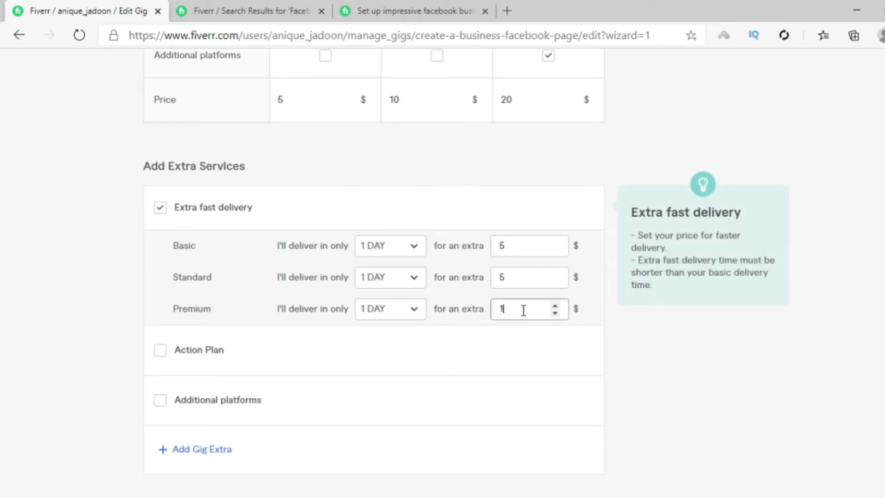
Enable the Action Plan extra service for an extra $5 and an additional 1 day
mouse_move(144, 350)
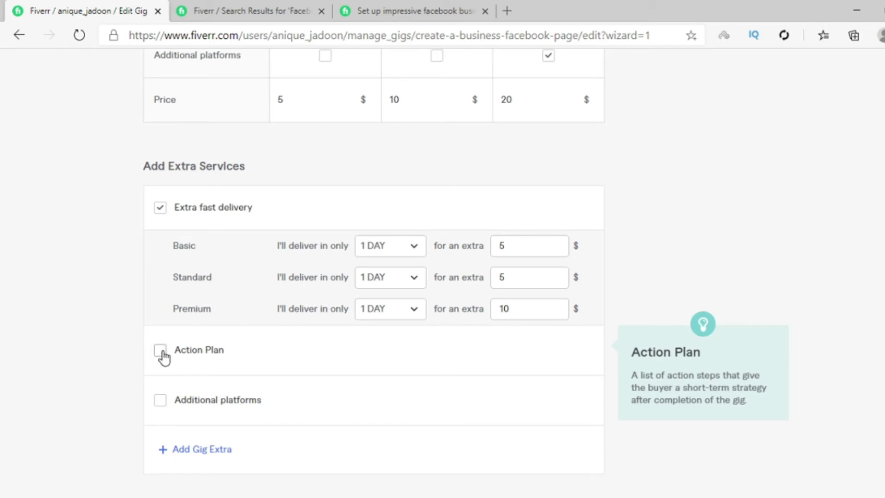
left_click(161, 351)
left_click(379, 349)
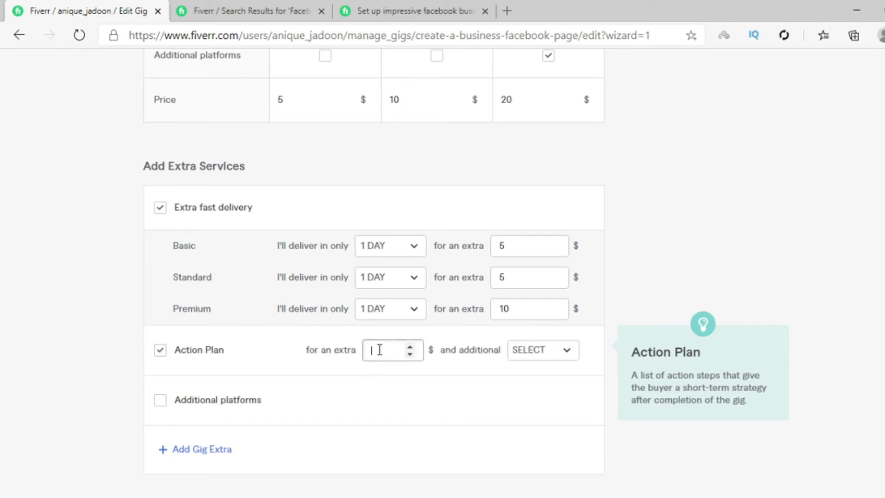
type("5")
left_click(521, 356)
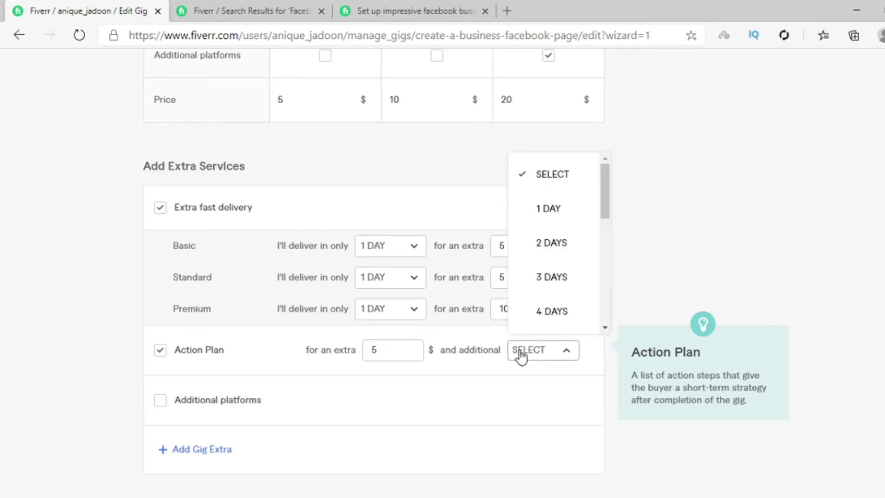
left_click(553, 214)
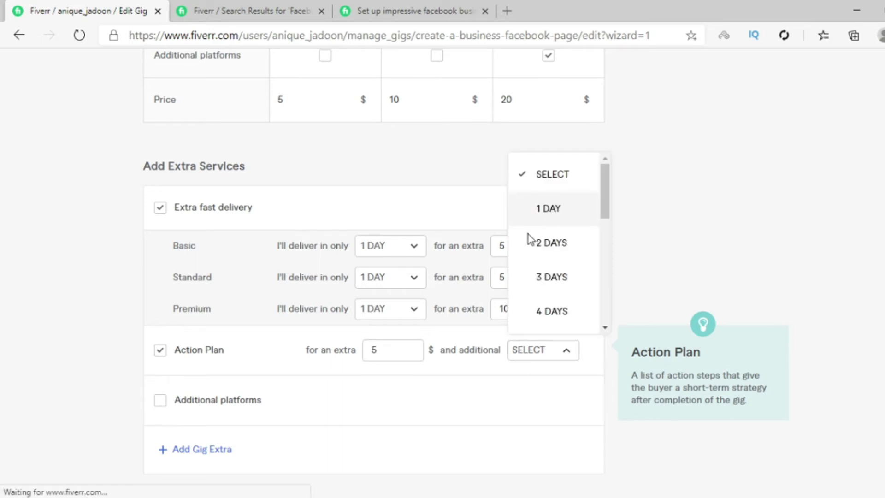
Enable the Additional platforms extra service for an extra $10 and an additional 1 day
left_click(160, 404)
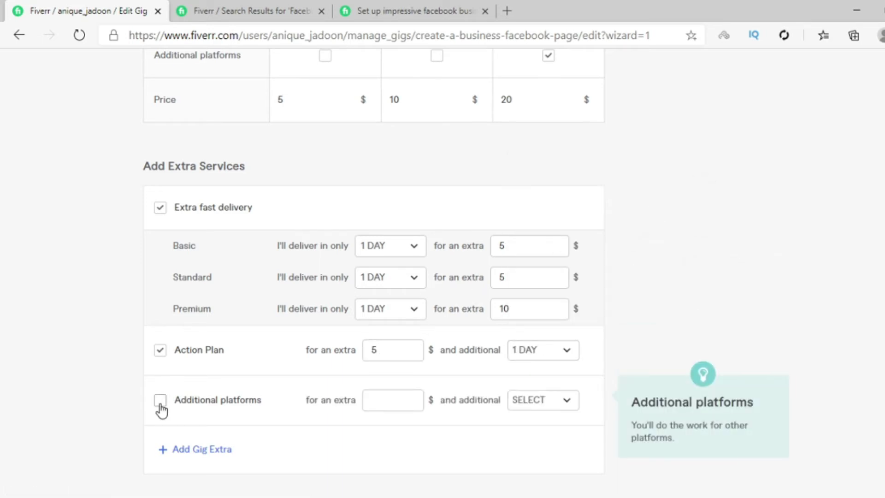
left_click(375, 403)
type("10")
left_click(533, 408)
left_click(528, 256)
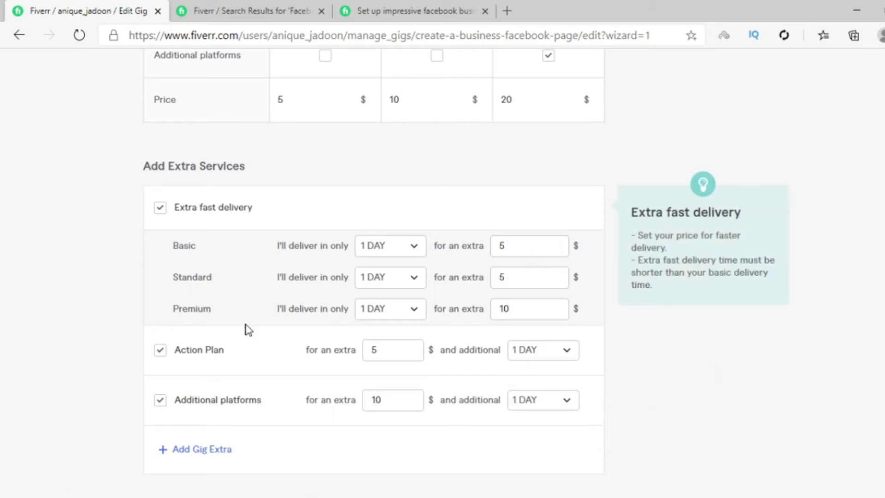
Save the pricing and extra services and continue to the gig's description and FAQ stage
scroll(126, 358, "down", 10)
scroll(127, 358, "up", 6)
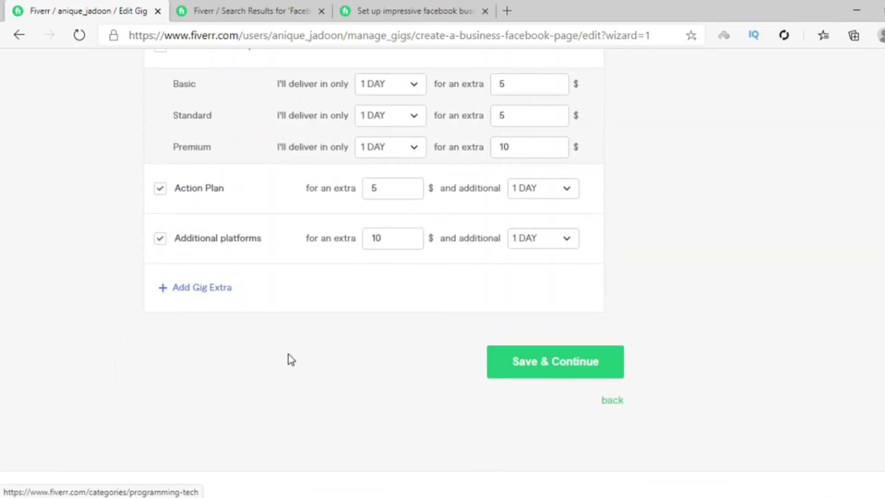
left_click(544, 371)
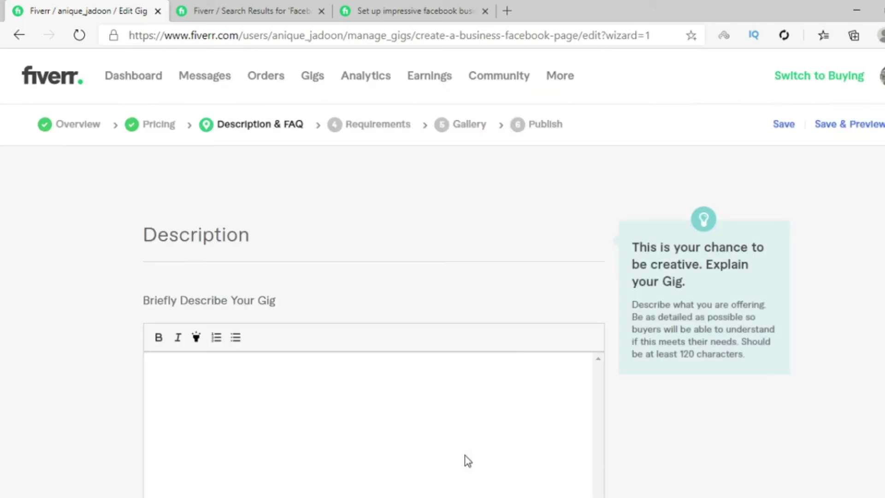
Begin the gig description with "I am a Digital Marketer. With more then 2 years of experiance in"
scroll(465, 457, "down", 4)
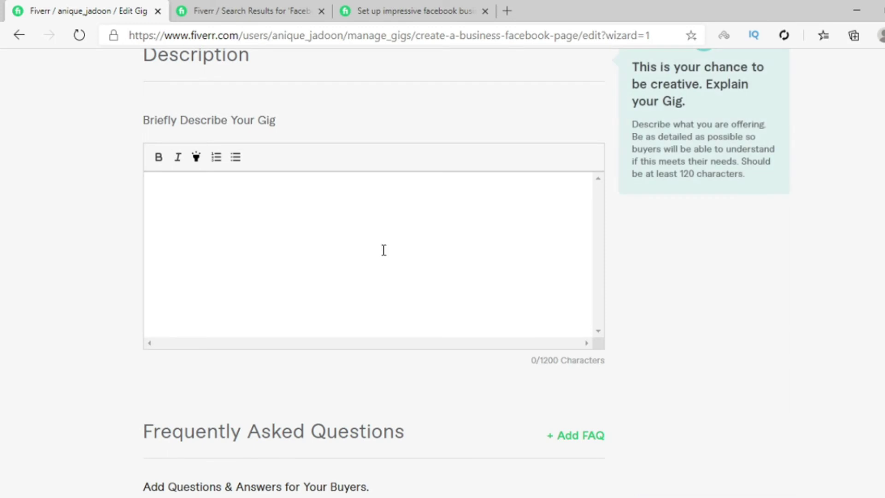
scroll(383, 250, "down", 3)
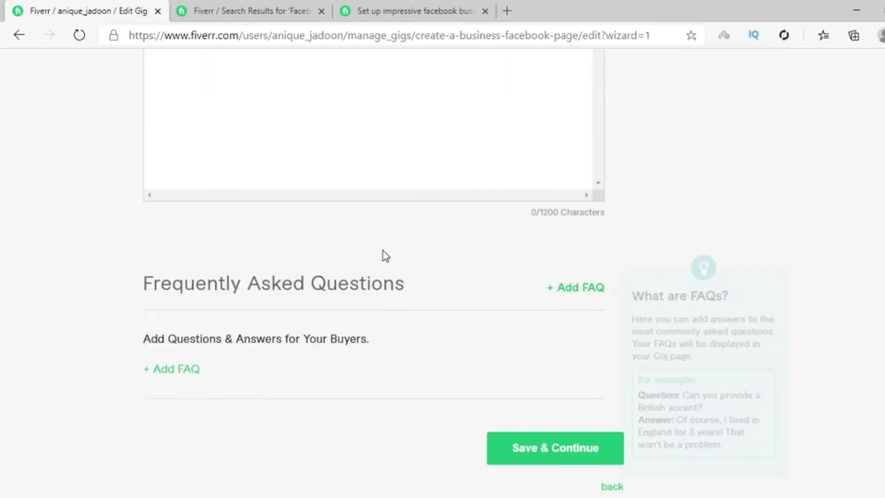
scroll(383, 251, "up", 7)
scroll(384, 254, "down", 2)
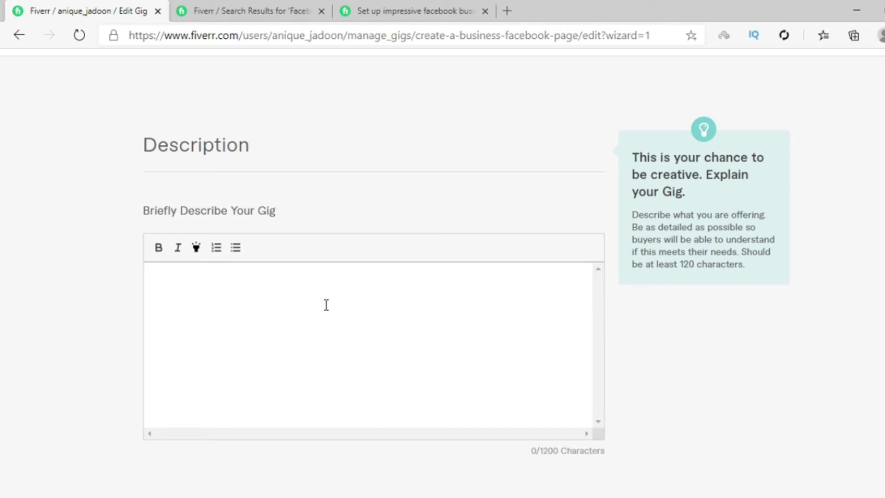
type("I am a Digital m")
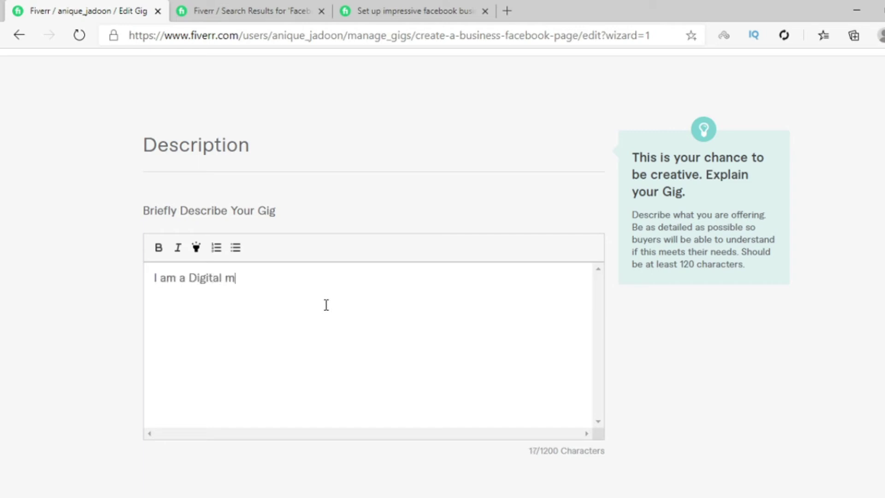
key("BackSpace")
type("Marketer. With more then3")
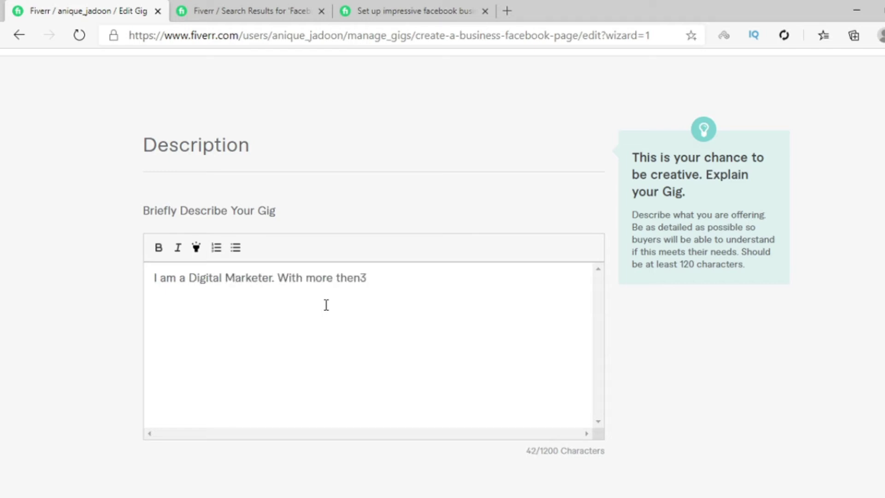
key("BackSpace")
type("2 years of experiance in ")
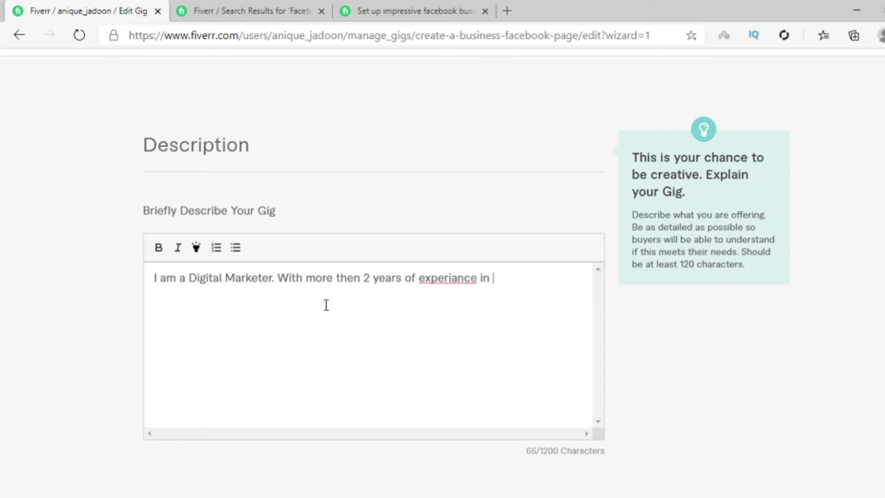
Continue the sentence with "digital marketing and Social media Media Marketing" and correct the misspelled word to "experience"
type("digital marketing and Soc")
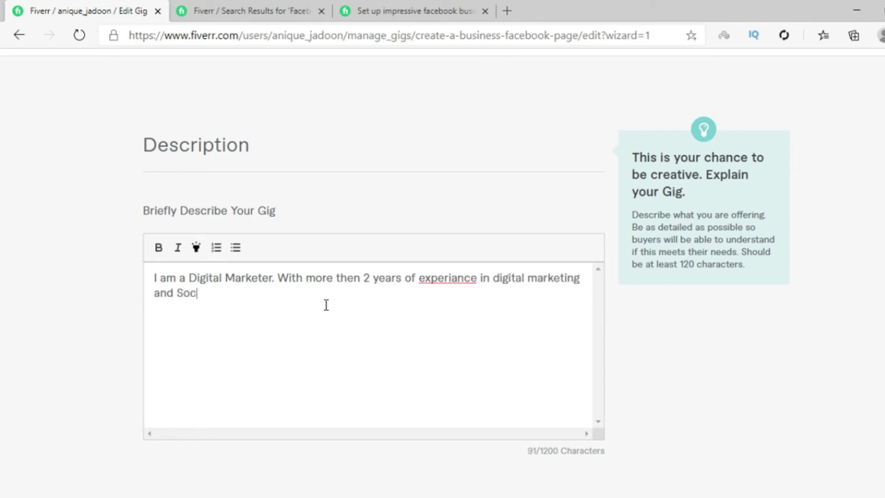
type("ial media M")
right_click(445, 278)
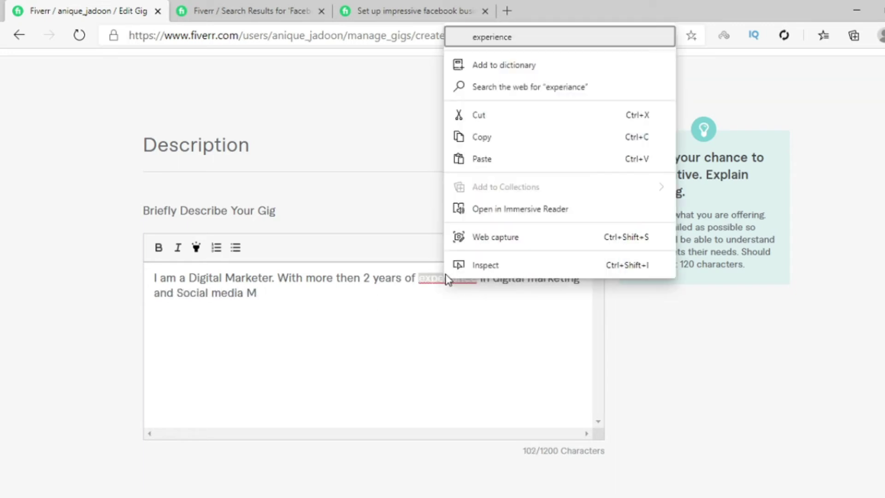
left_click(492, 37)
type("edia marketing")
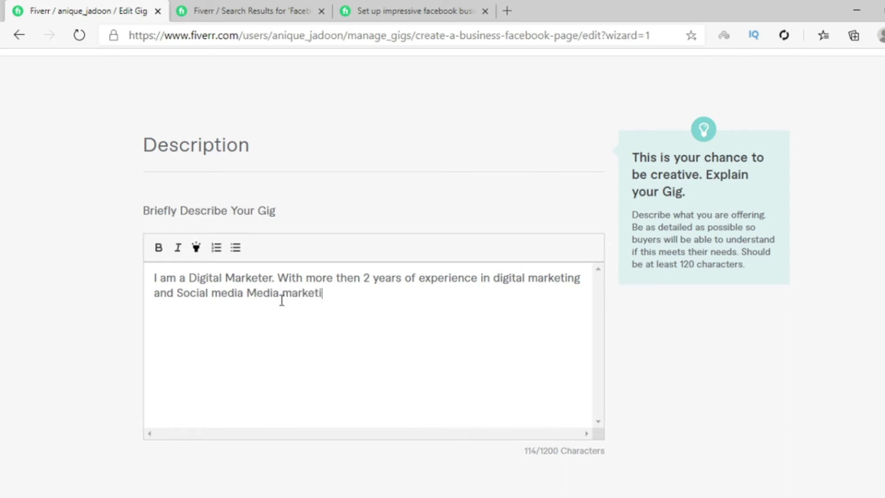
left_click(291, 293)
key("BackSpace")
type("M")
Add the sentence "I have worked with different small and medium size companies." to the gig description
type("have ")
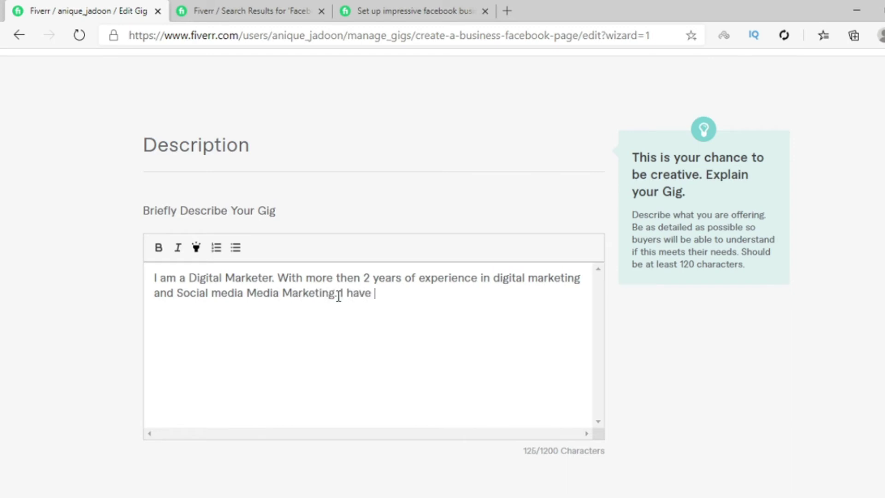
type("worked with different")
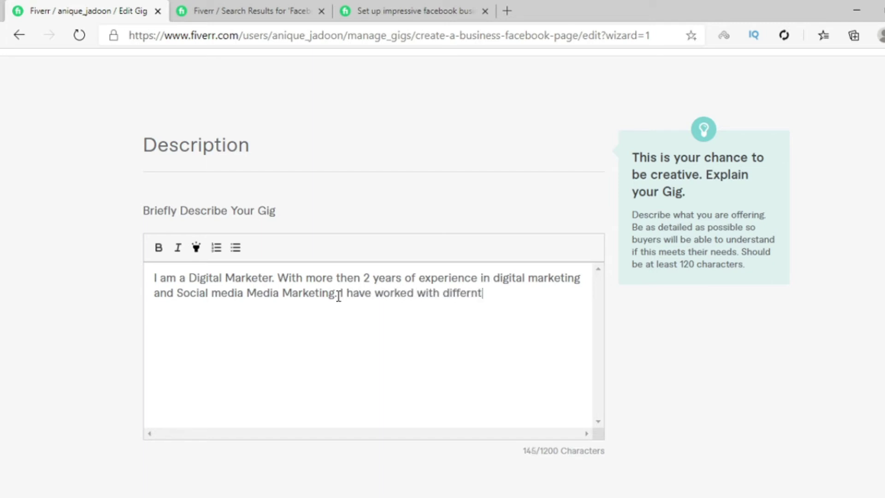
type(" small")
key("BackSpace")
key("BackSpace")
key("BackSpace")
key("BackSpace")
key("BackSpace")
key("BackSpace")
type("small and medium size companies.")
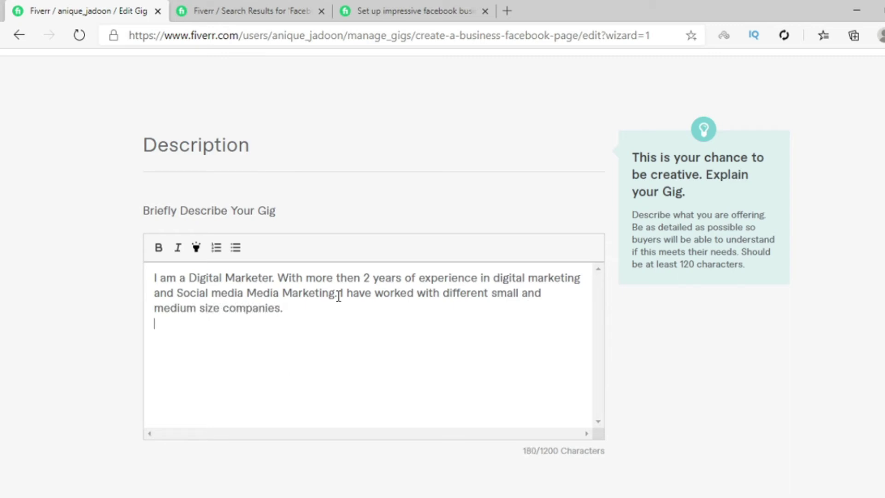
Add the heading line "Services Included In My Gig" below the introduction, correcting the spelling of "Included"
type("Services Incu")
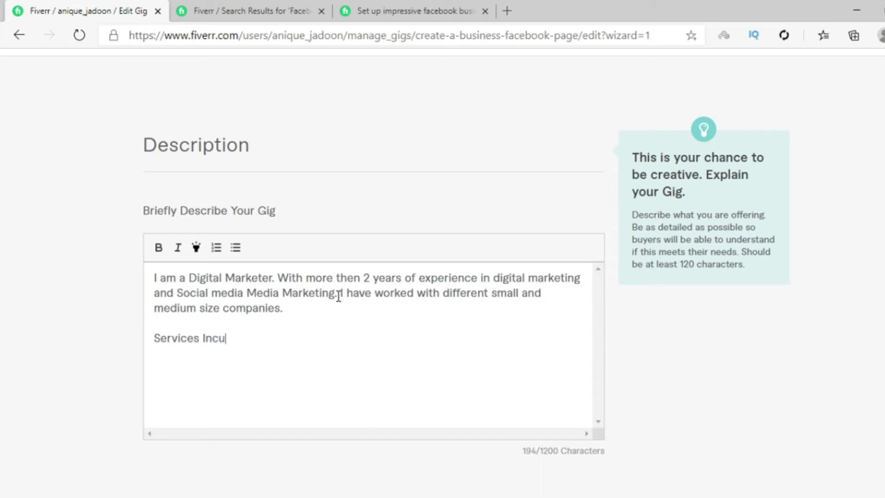
type("ded In My gig")
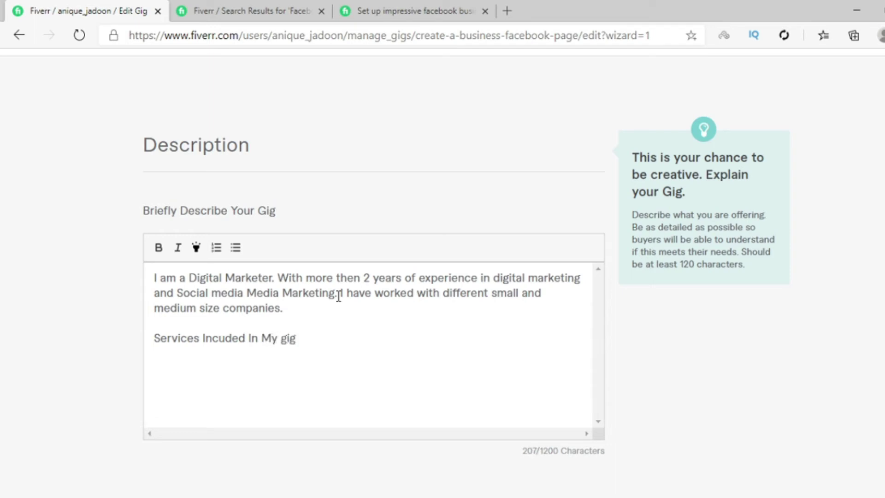
key("BackSpace")
key("BackSpace")
key("BackSpace")
type("Gig")
right_click(241, 335)
left_click(267, 54)
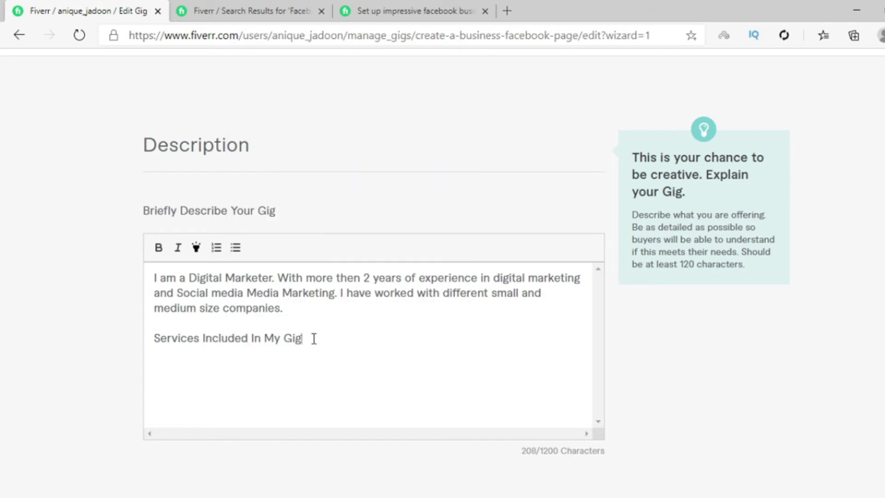
Make the "Services Included In My Gig" heading bold and end it with a colon
left_click_drag(313, 339, 148, 344)
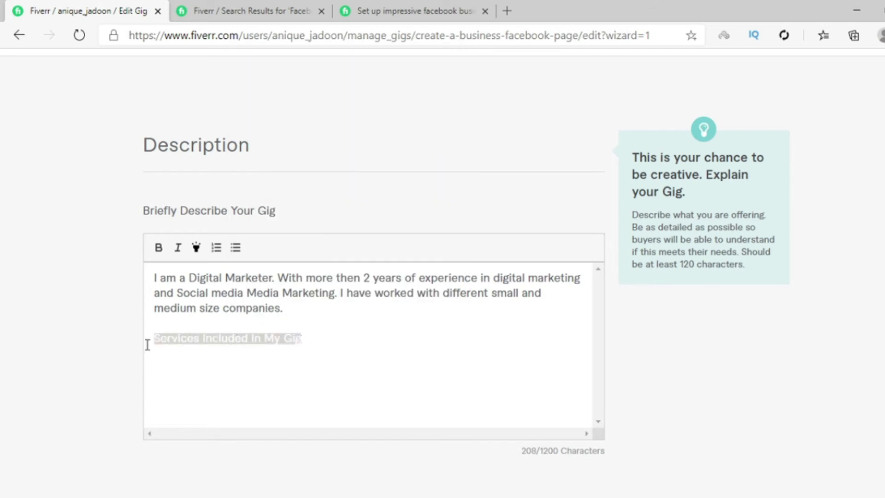
left_click(159, 248)
left_click(325, 337)
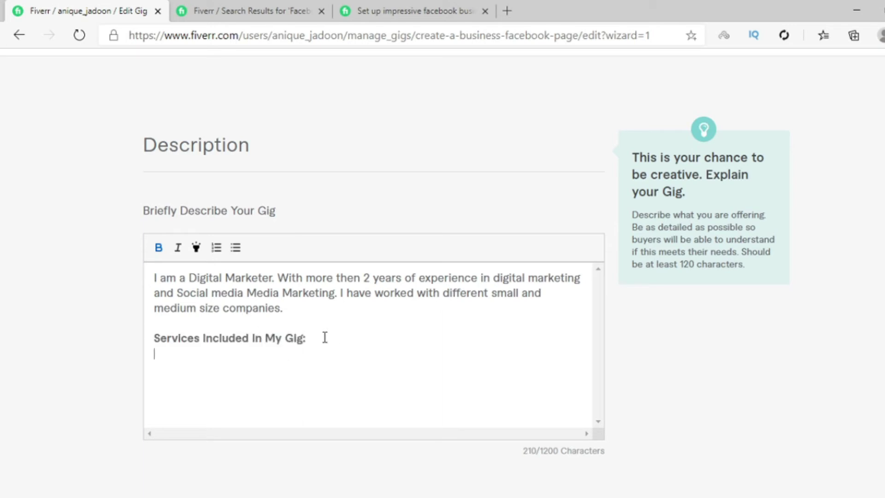
Start a numbered list under the heading with "Facebook Page setup" and "Facebook Page Cover and Profile Photo"
scroll(325, 339, "down", 3)
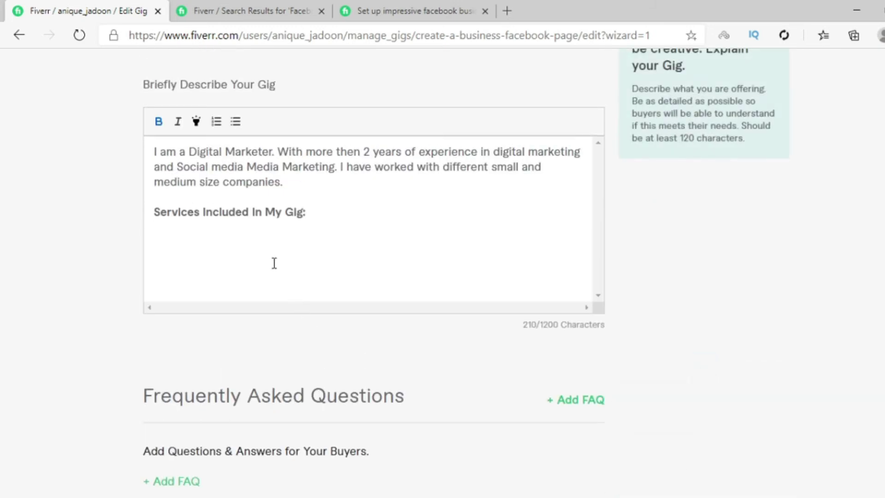
left_click(216, 122)
type("Facebook")
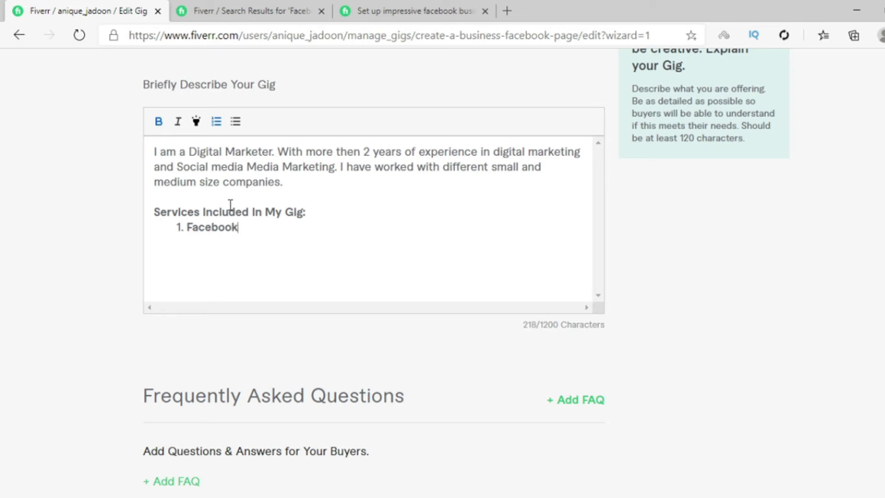
type(" Page setup")
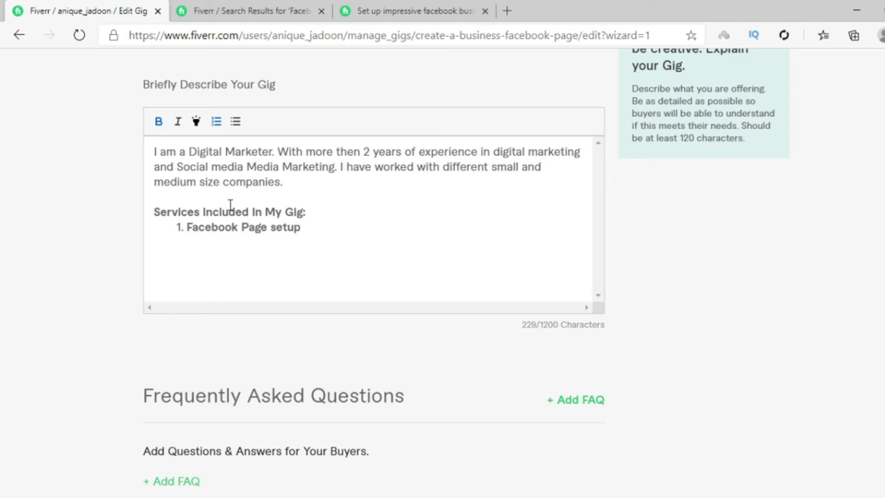
key("Return")
type("Facebook Page ")
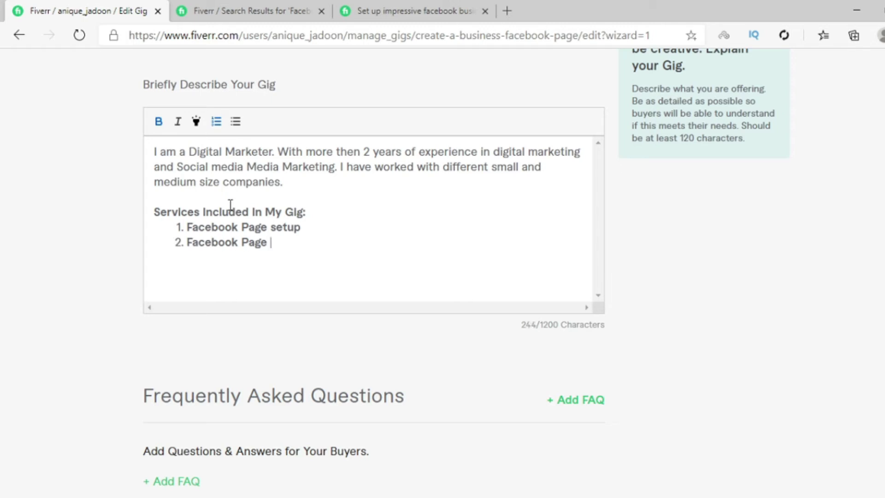
type("Cover and P")
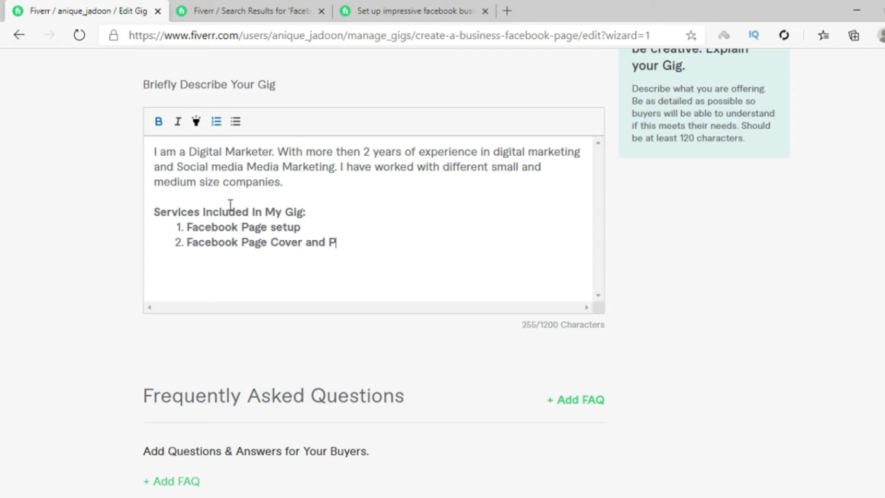
type("rofile Photo")
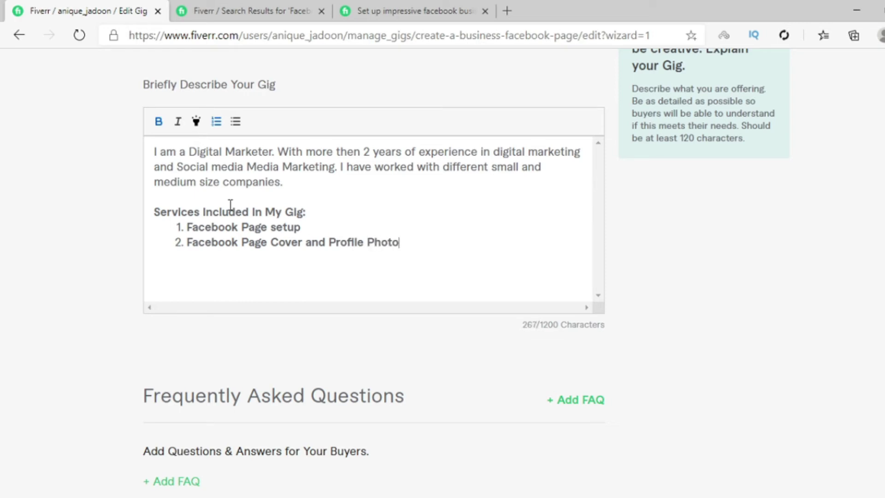
Add the list items "Call to action Button Setup On your Page" and "WeBsite Integration" to the numbered services
key("Return")
type("Call to action But")
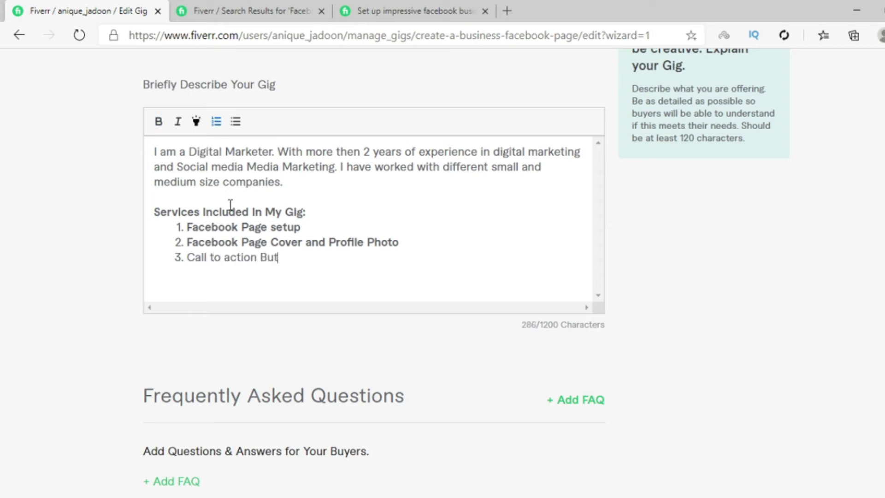
type("ton Setup On your ")
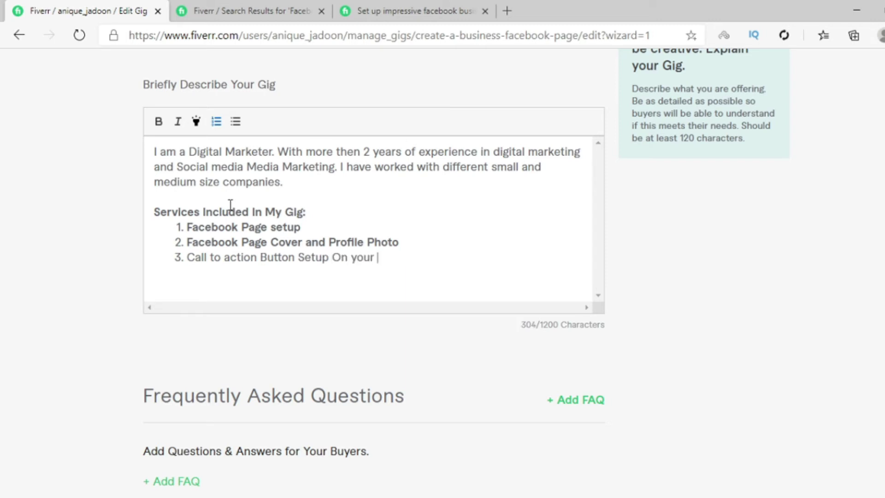
type("PageWesite")
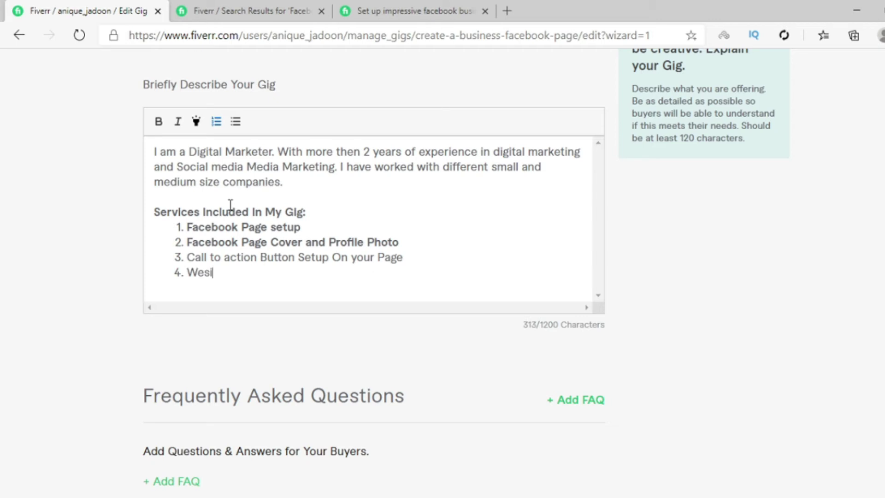
key("BackSpace")
key("BackSpace")
key("BackSpace")
key("BackSpace")
type("Bsite Integration")
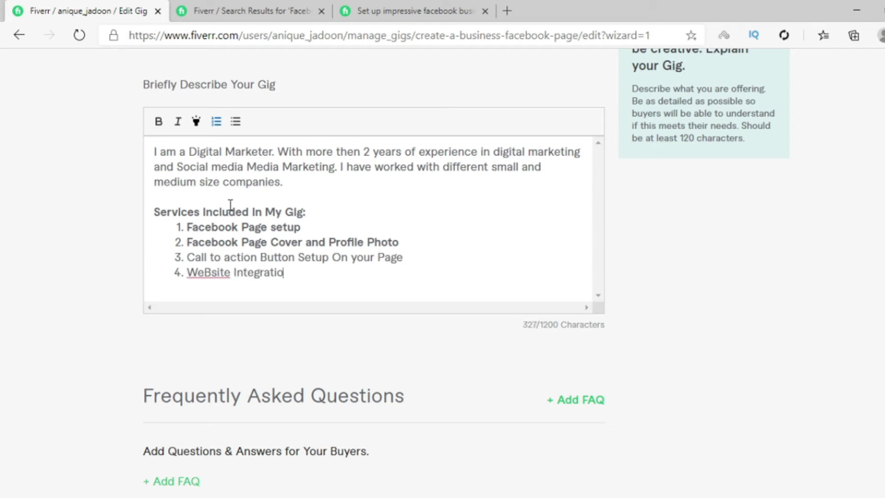
Correct the fourth service's spelling to "Website" and complete it as "Website Integration in your Facebook Page"
left_click(210, 272)
type("b")
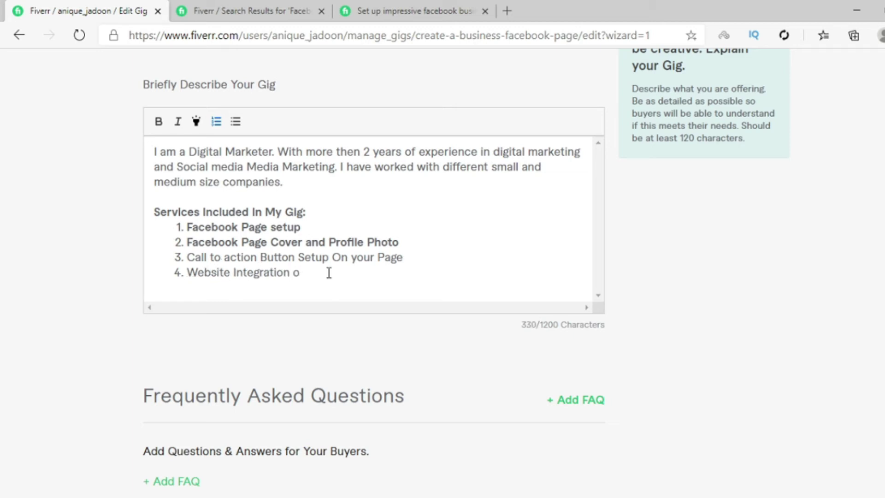
key("BackSpace")
type("in your Facebook Page")
key("Return")
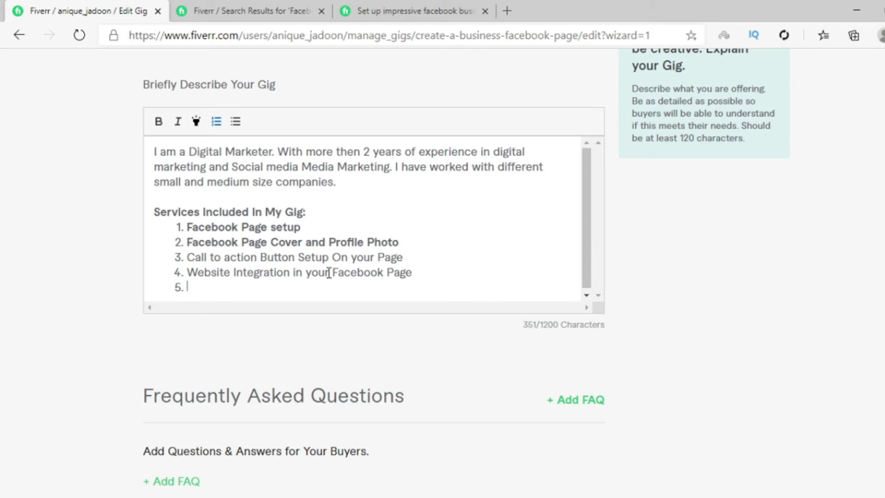
type("Additional")
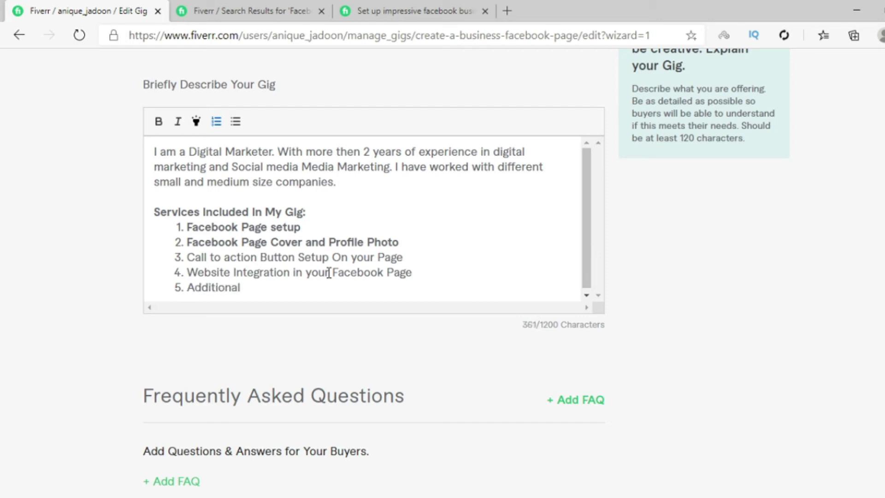
type(" Platforms")
key("BackSpace")
key("BackSpace")
key("BackSpace")
key("BackSpace")
key("BackSpace")
key("BackSpace")
key("BackSpace")
key("BackSpace")
key("BackSpace")
key("BackSpace")
key("BackSpace")
key("BackSpace")
key("BackSpace")
key("BackSpace")
key("BackSpace")
key("BackSpace")
key("BackSpace")
key("BackSpace")
key("BackSpace")
key("BackSpace")
Add "Addition of Other platforms On your Page" as the fifth item of the numbered services
type("Addition of Other platforms On your pa")
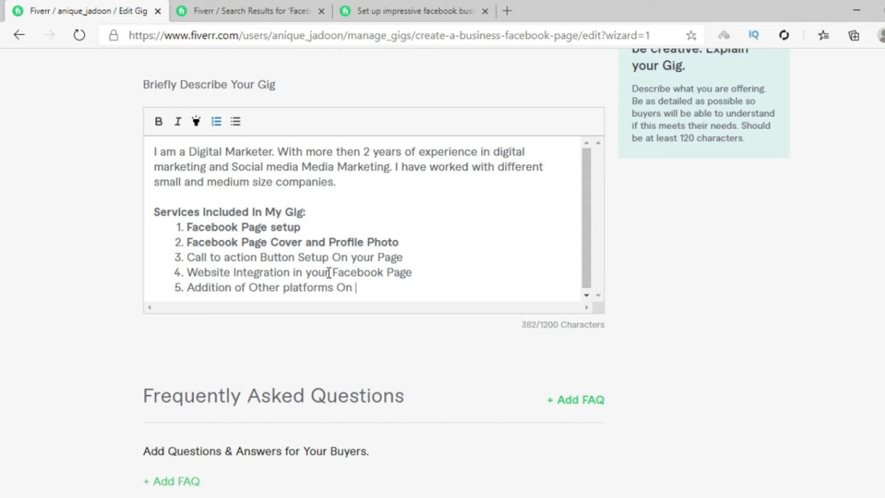
key("BackSpace")
key("BackSpace")
type("Page")
key("Return")
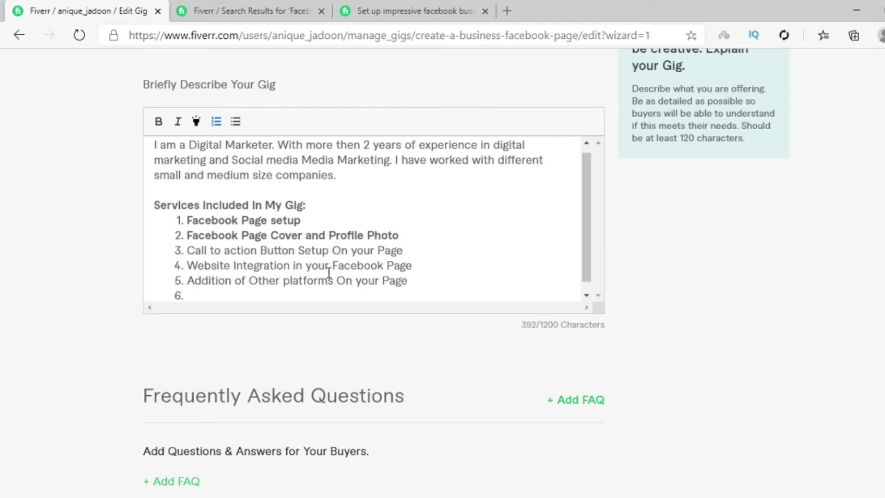
Add "I will make up to 2 posts on your page" as the sixth item of the numbered services
type("I will post")
key("BackSpace")
key("BackSpace")
key("BackSpace")
type("make ")
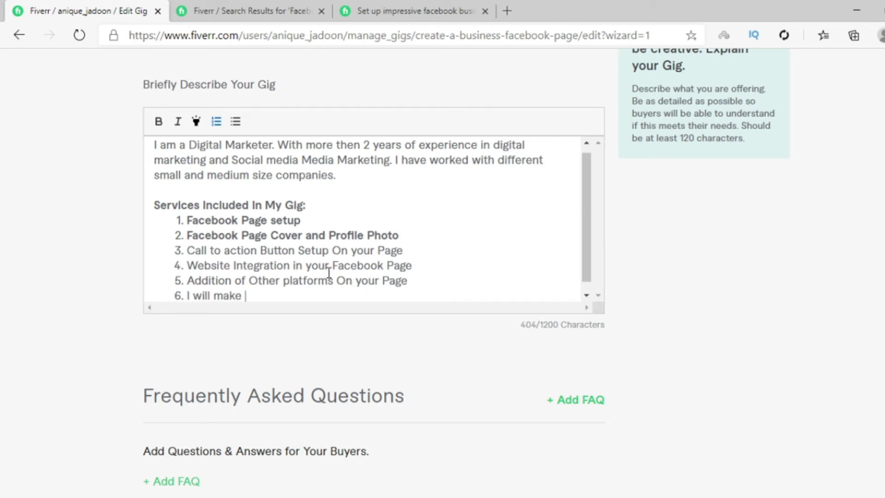
type("upto 2 posts on your page.")
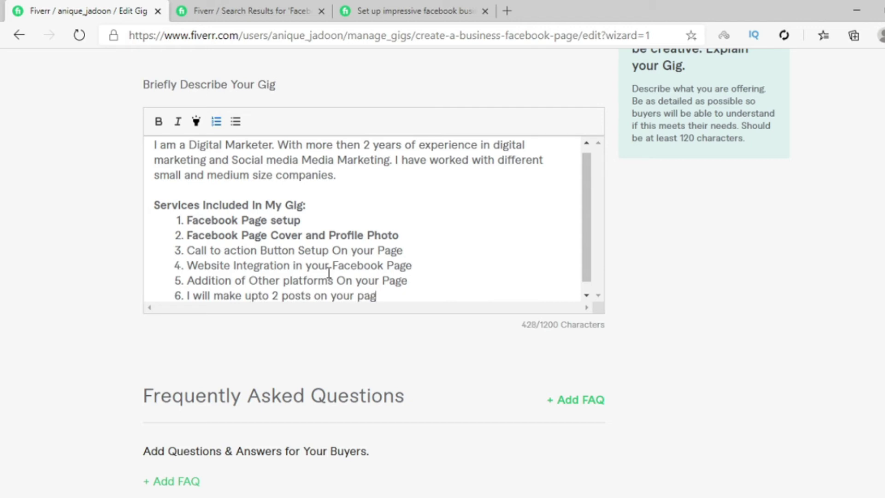
left_click(261, 296)
left_click(393, 295)
key("BackSpace")
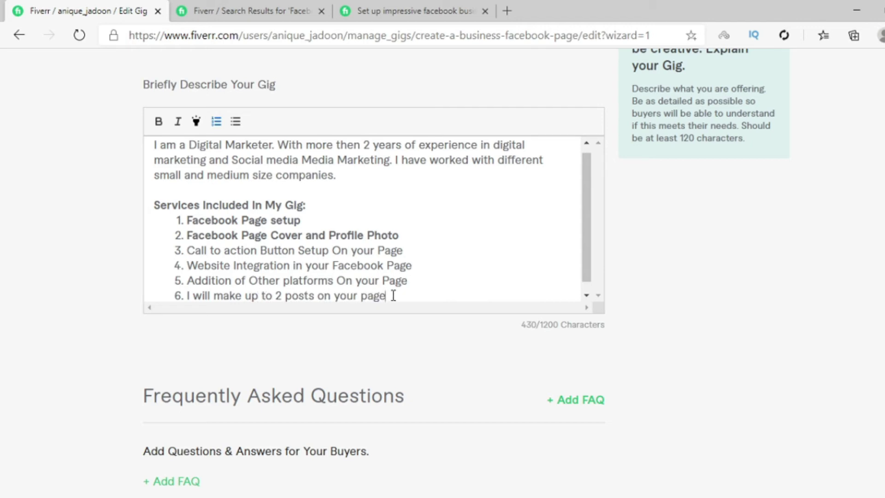
Add the seventh item "I will also provide you up to 20 likes on your page" and end the numbered list
key("Return")
type("I will also")
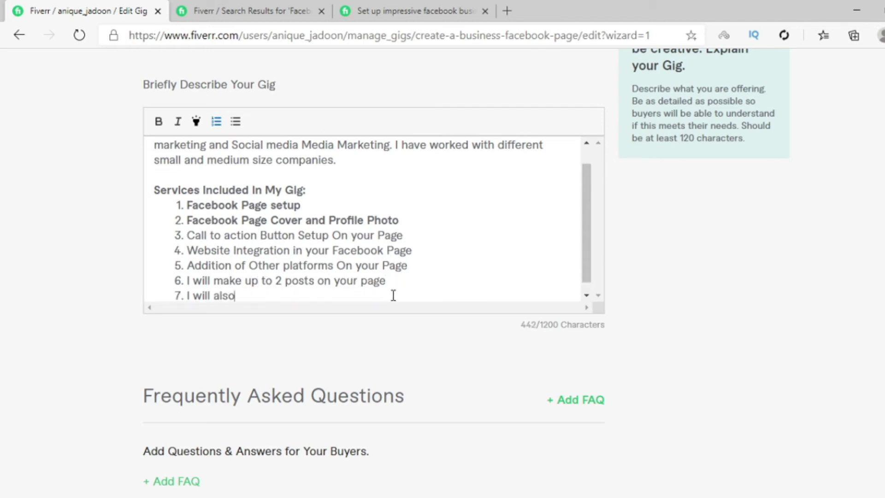
type(" provide you up to")
key("BackSpace")
key("BackSpace")
key("BackSpace")
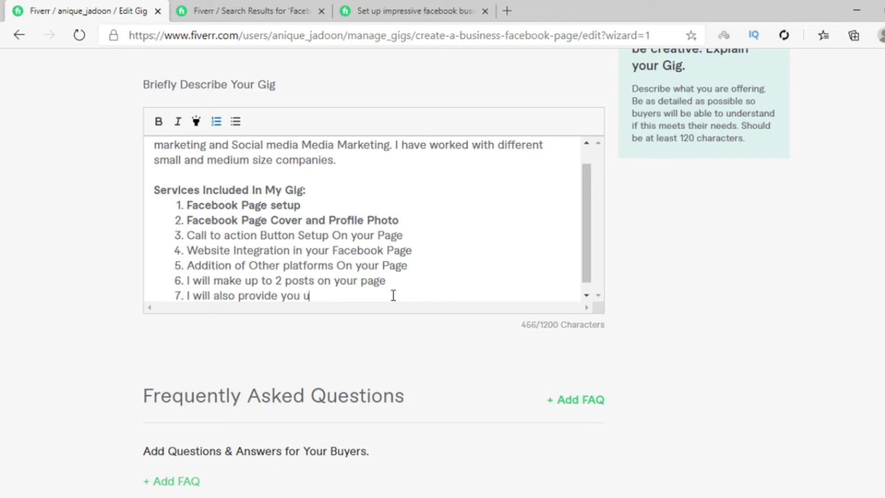
type("p to 20 likes on your page")
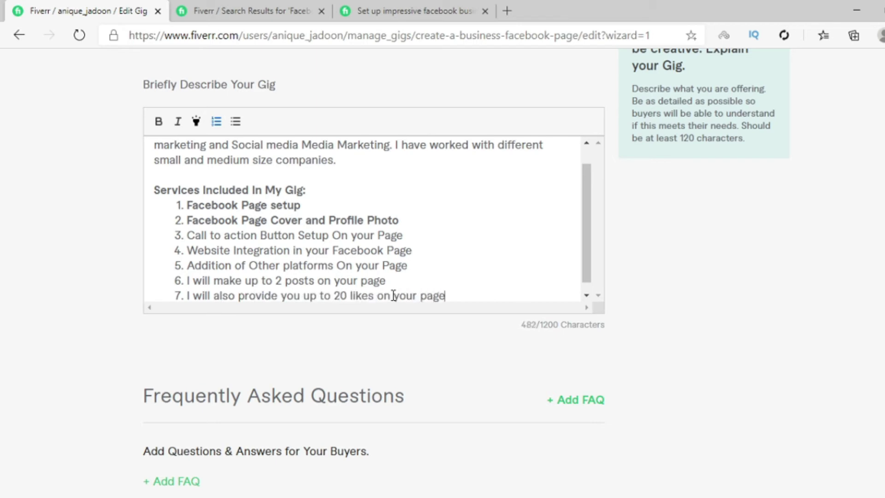
key("Return")
key("Return")
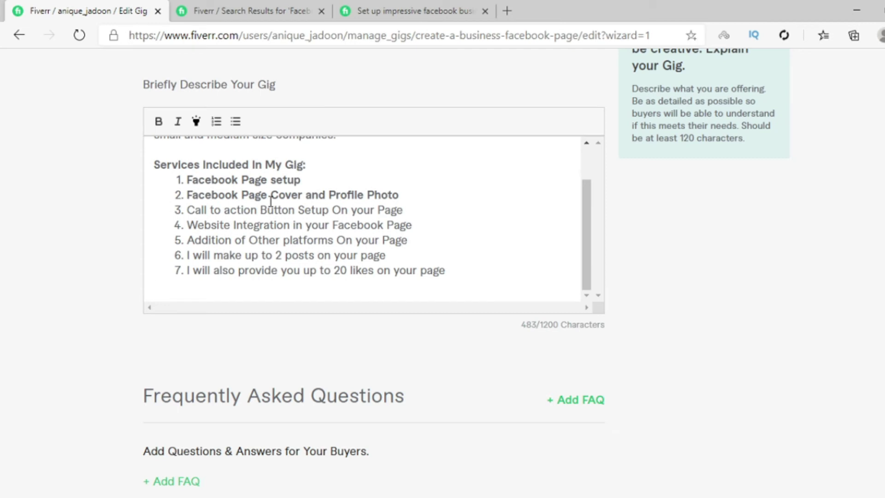
Below the list, write "I will setup Facebook business page for you and I will add call to action button on your page and to all the page setup."
type("I will setup Facebook b")
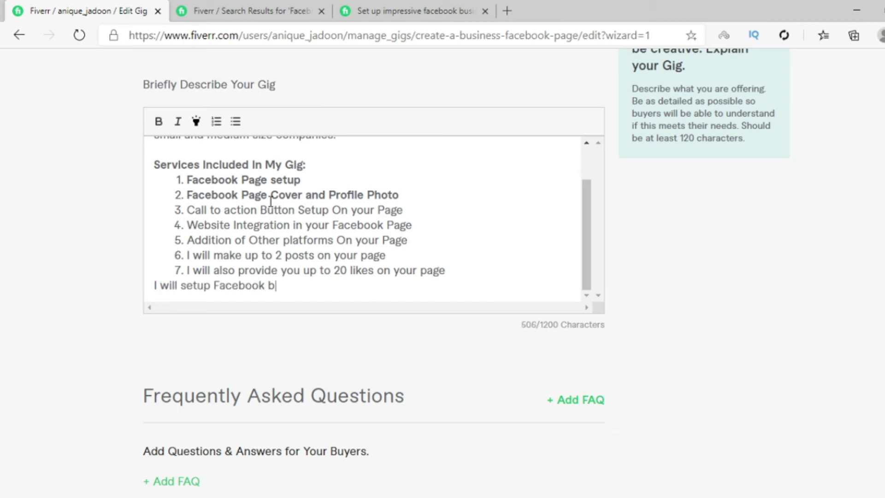
type("usiness page for you and I will")
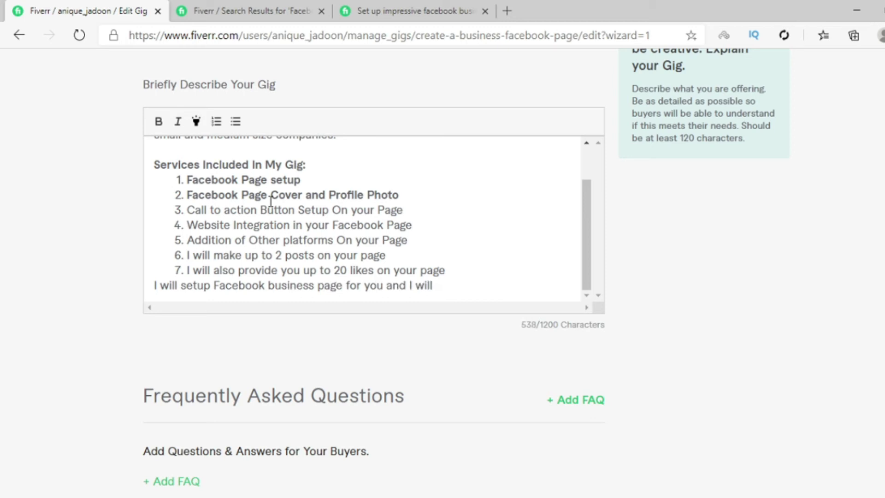
type(" add call to action button on your page an")
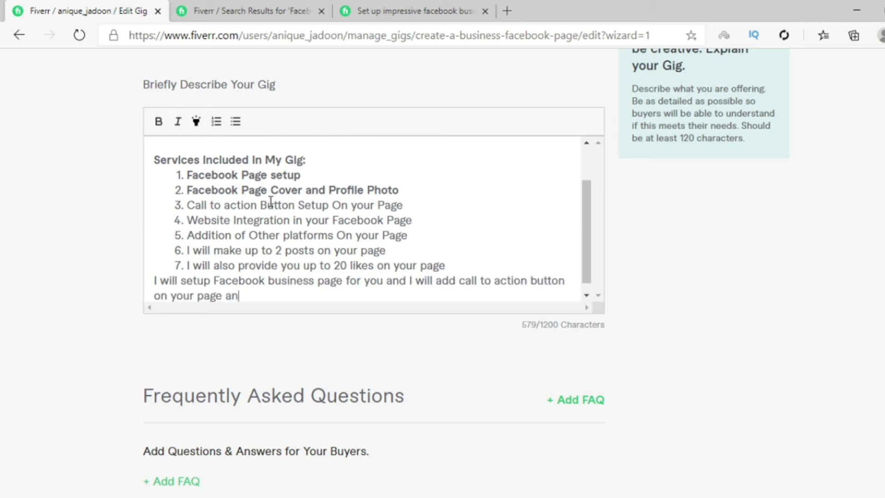
type("d to all the page setup.")
key("Return")
Add the line "I will also full fill the custom requirements." below the page setup paragraph
type("I will ")
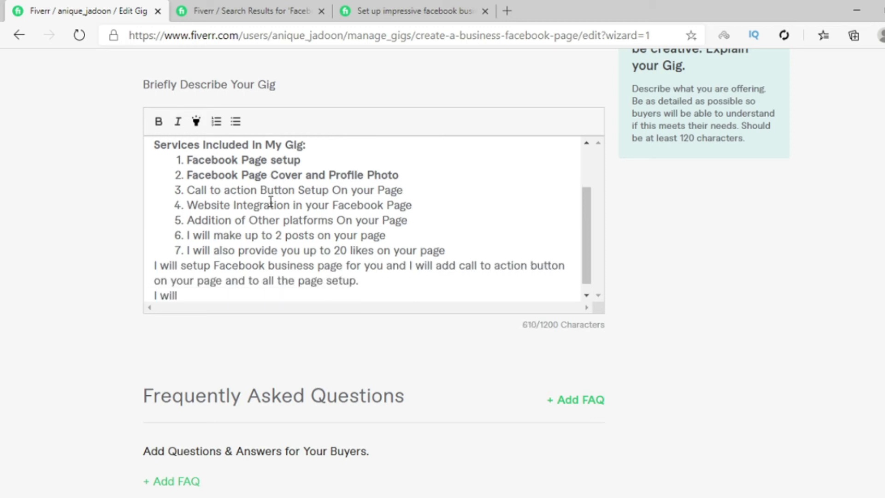
type("also full fill the custom requirements.")
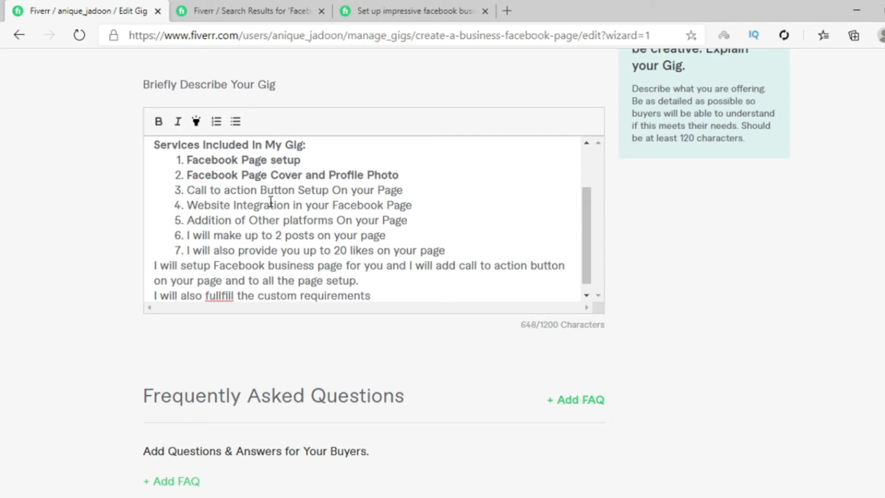
key("Return")
Add the line "I will also make up to 2 posts on your Facebook page.", correcting the capitalization of "Facebook"
left_click_drag(328, 187, 415, 184)
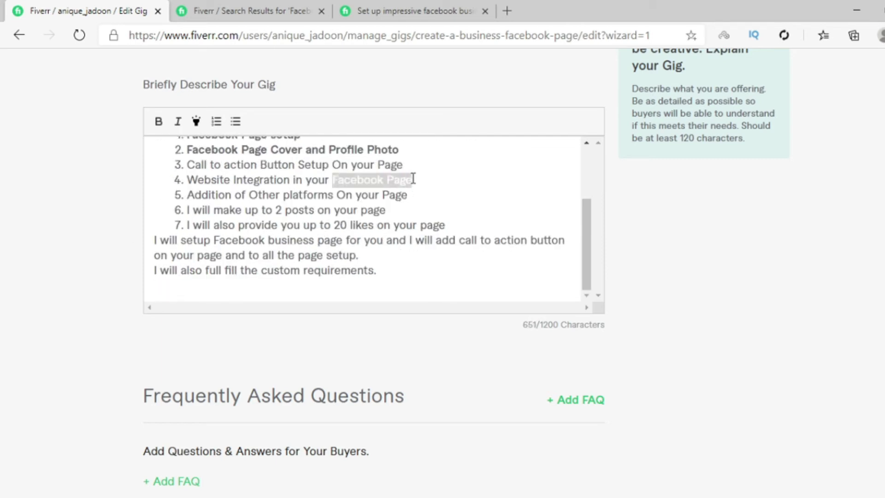
left_click(345, 243)
scroll(247, 193, "up", 1)
scroll(236, 198, "up", 1)
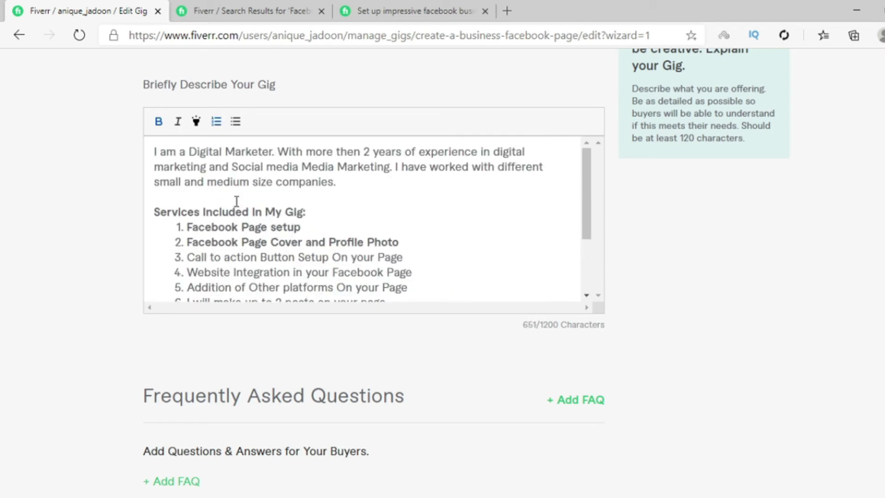
scroll(235, 200, "down", 2)
left_click_drag(214, 240, 308, 233)
left_click(329, 288)
type("I ")
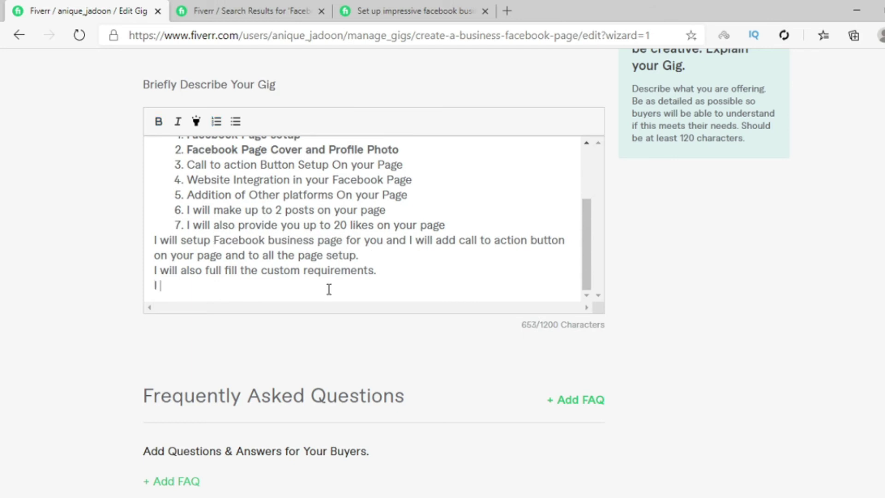
type("will also make up to 2 ")
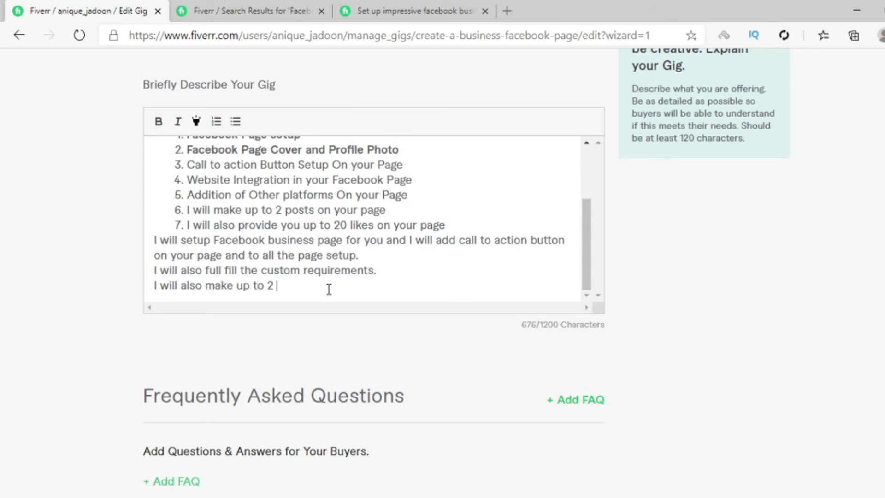
type("posts on your facebook page.")
right_click(389, 285)
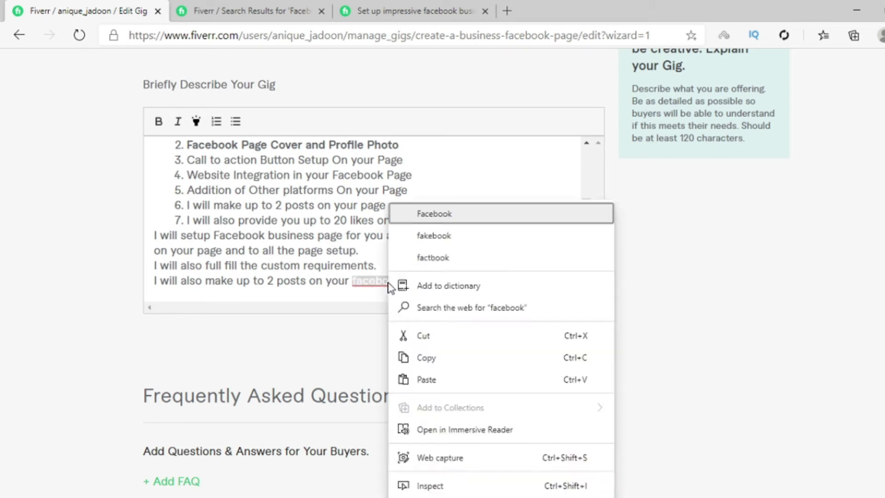
left_click(434, 214)
Close the description with "If Yu have any custom requirements or any query then feel free to message me before placing order."
key("Return")
type("If intreasred")
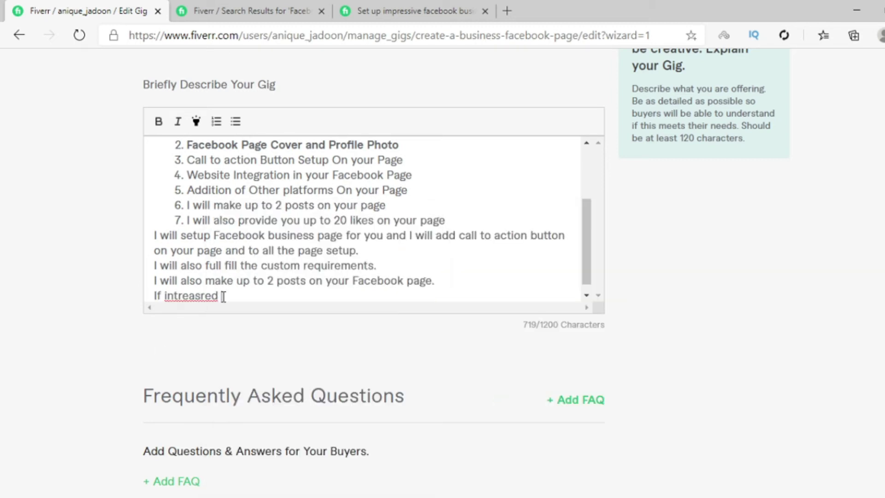
key("ctrl+BackSpace")
type("Yu have any custom requirements ")
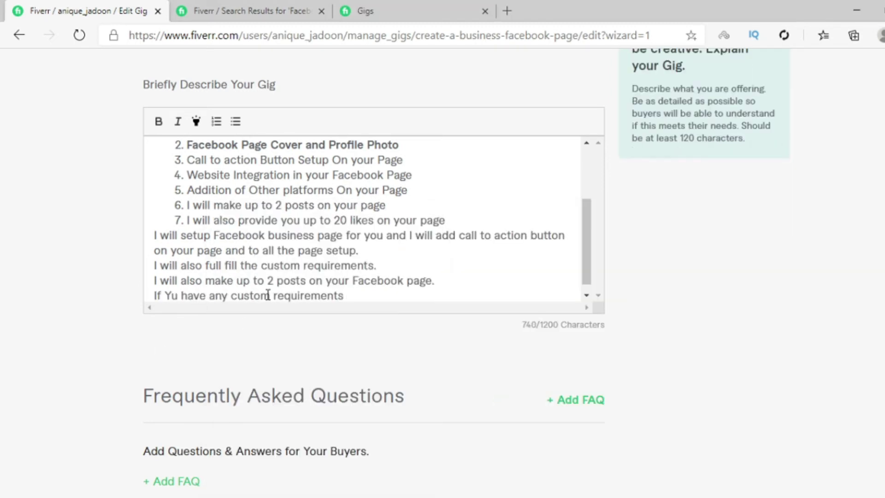
type("or any querry")
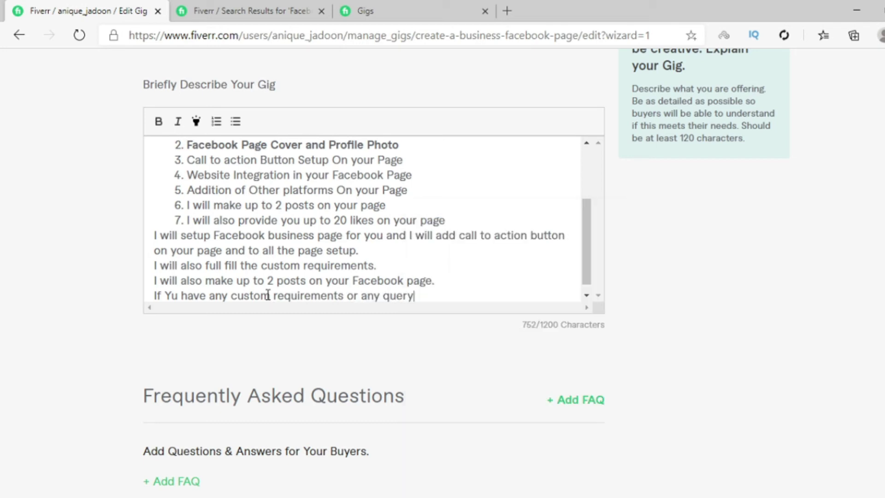
type("then feel free to ")
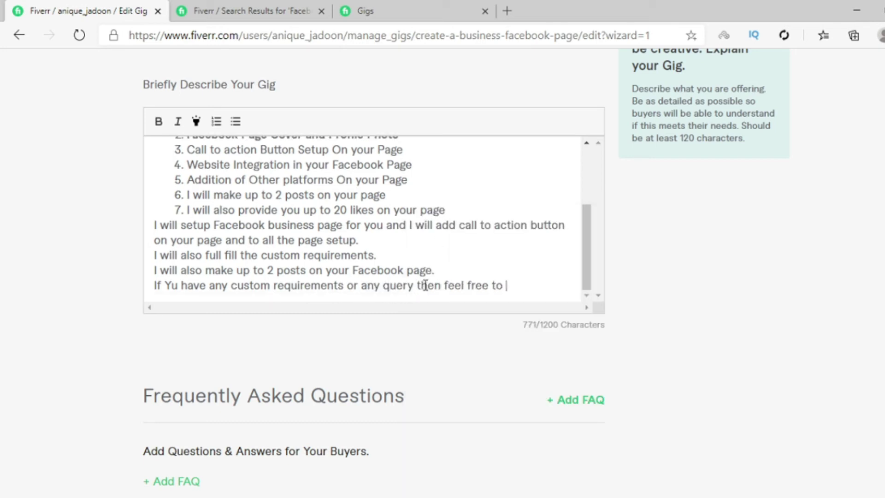
type("message me before placing order.")
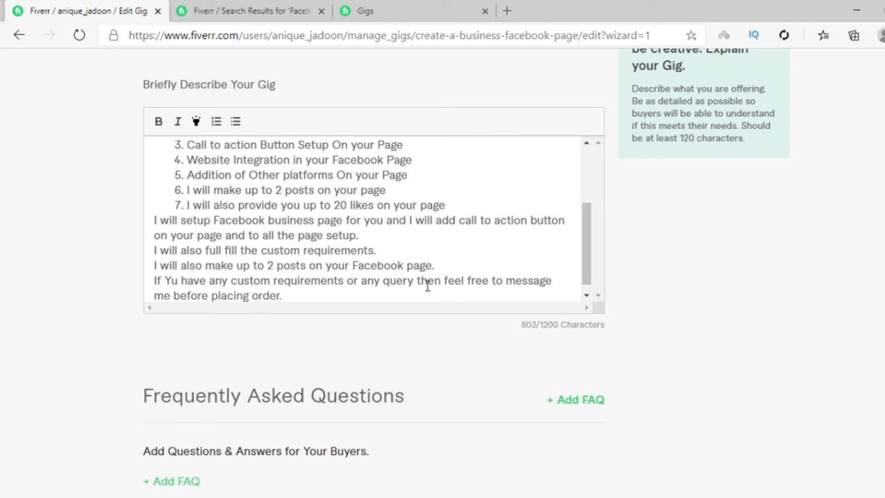
Review the finished gig description from the services heading to its closing lines, and look over the FAQ section below it
scroll(427, 276, "up", 10)
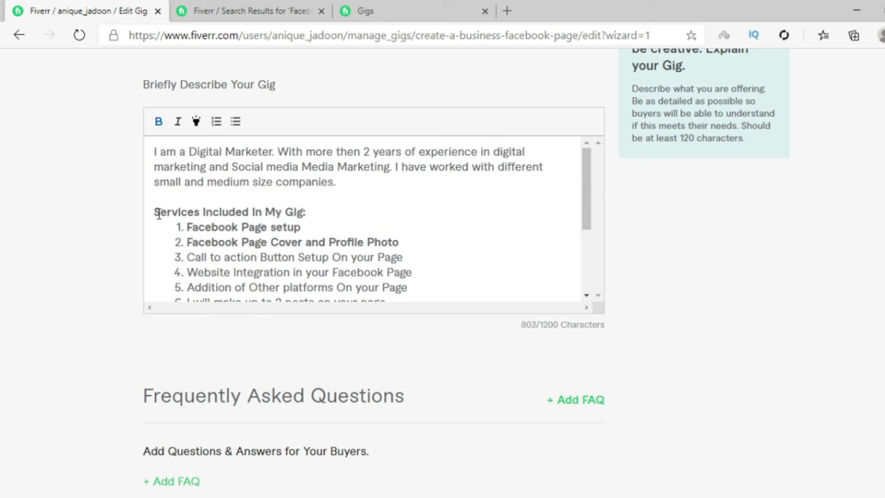
left_click_drag(159, 214, 361, 223)
left_click_drag(155, 240, 282, 285)
left_click(282, 285)
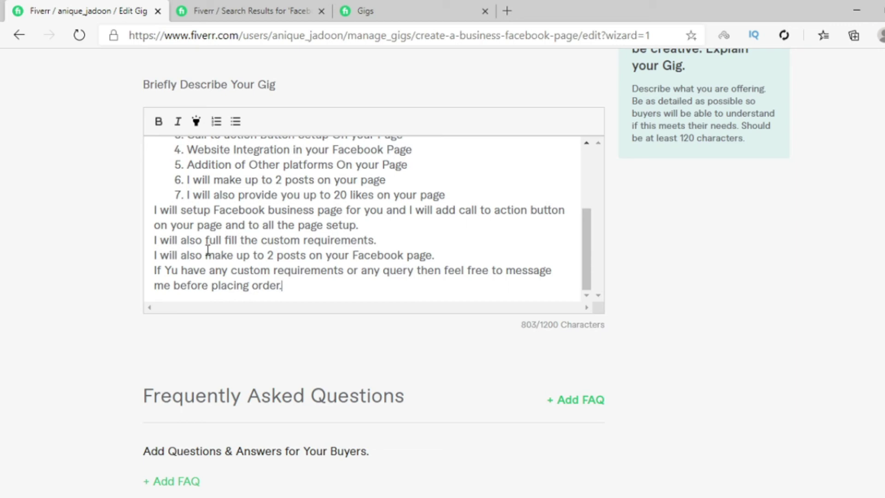
scroll(51, 359, "down", 6)
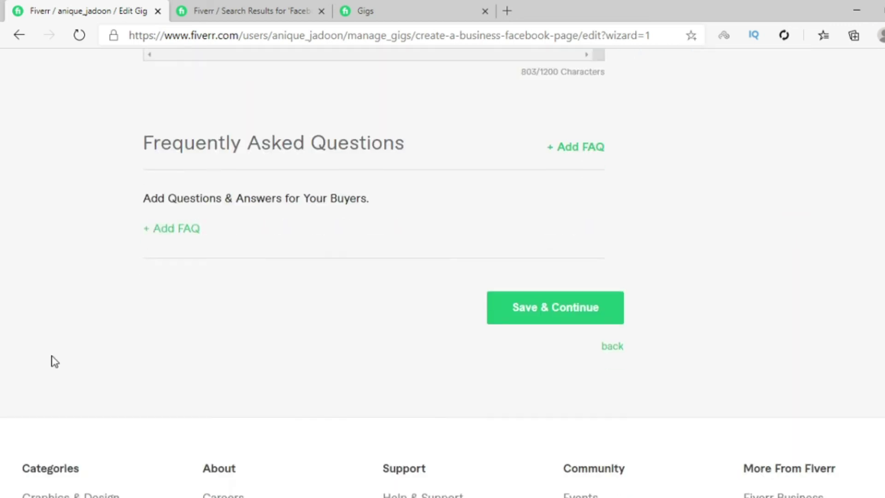
scroll(54, 361, "up", 1)
scroll(54, 361, "up", 8)
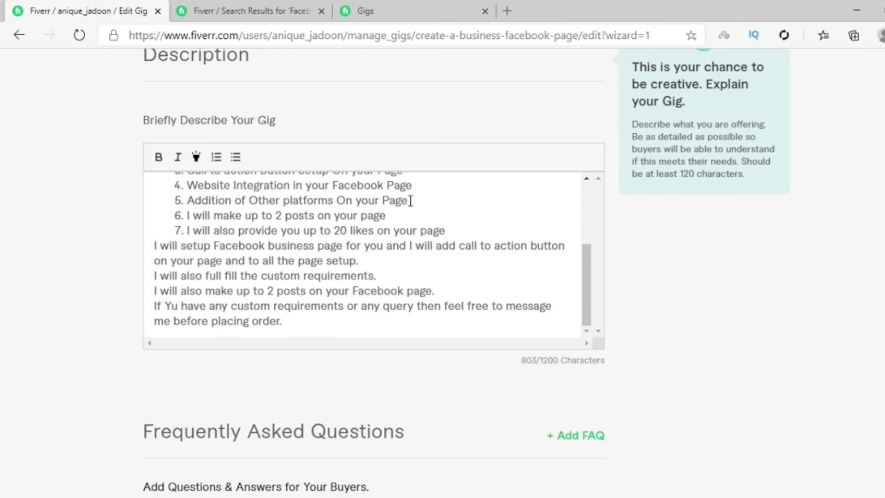
left_click_drag(409, 200, 385, 200)
left_click_drag(423, 186, 383, 186)
scroll(81, 241, "down", 5)
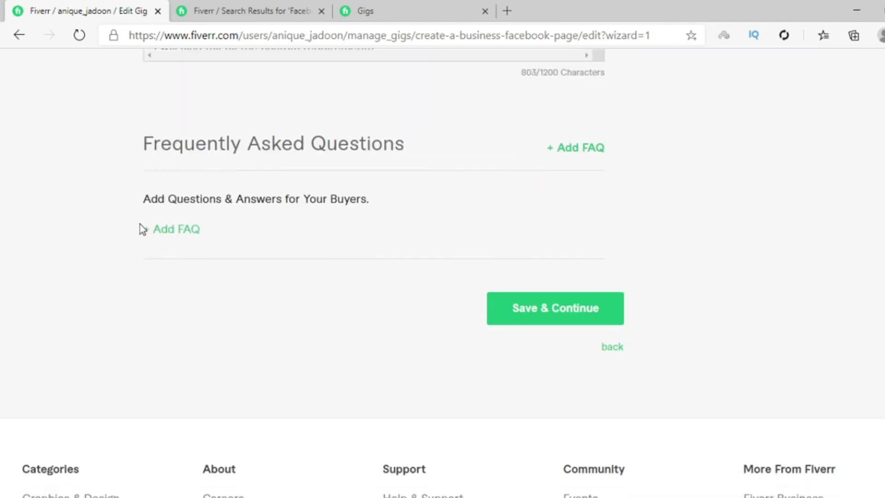
Start a new FAQ with the question "How many facebook page you have created before"
left_click(165, 237)
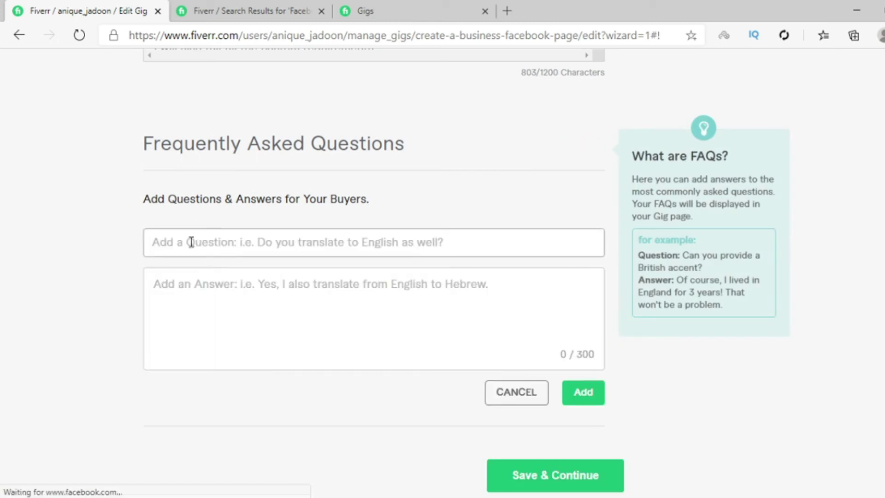
left_click(208, 246)
type("H")
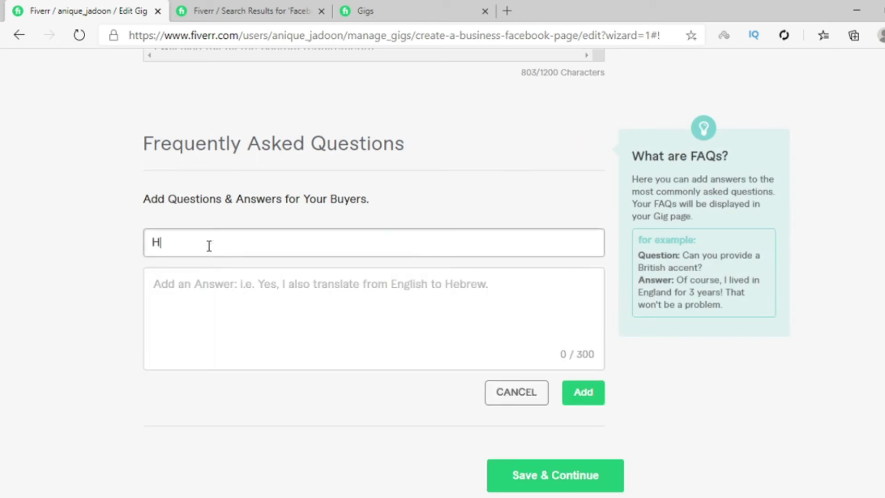
type("ow many facebook")
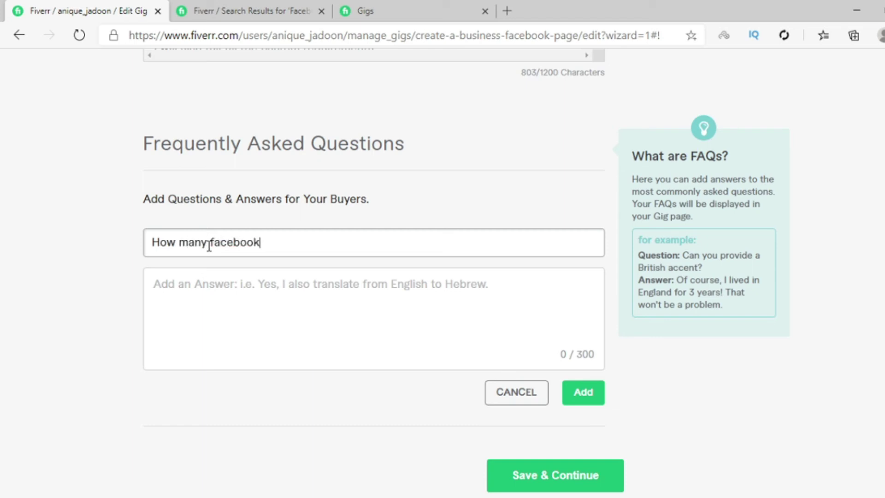
type(" page you have")
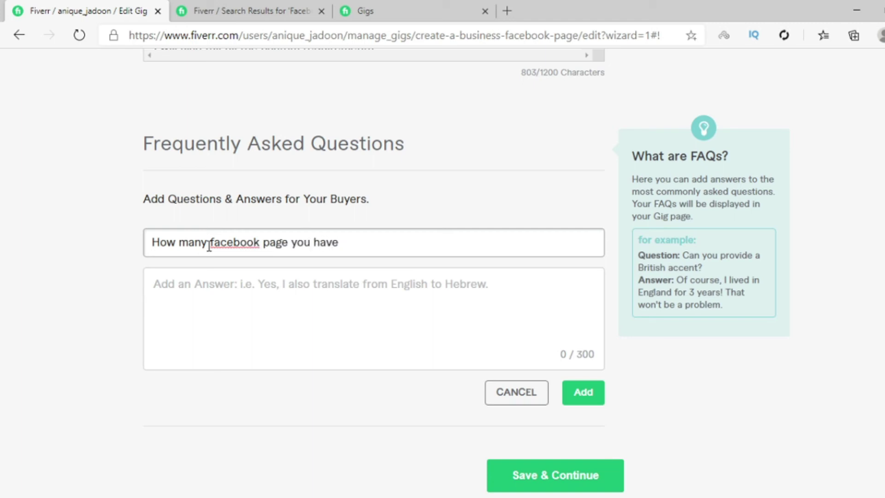
type(" created efore")
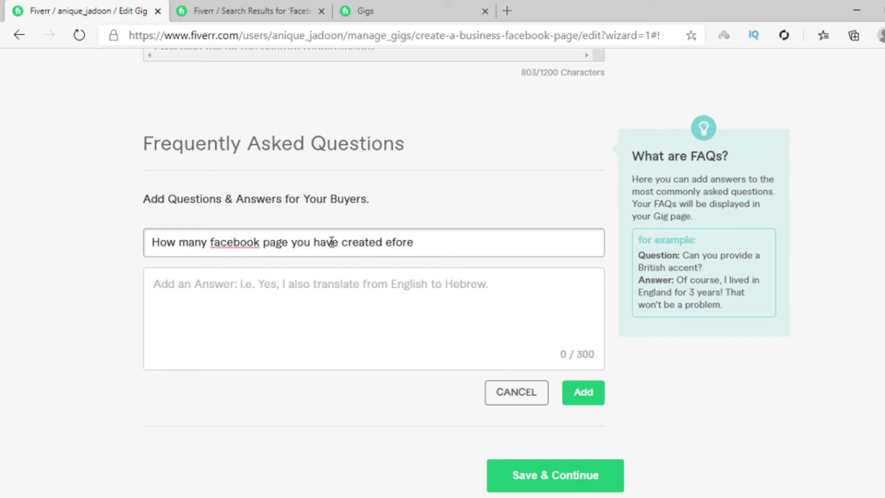
left_click(386, 244)
type("b")
Answer the FAQ with "I have created 50 facebok pages till now.", add it, and save to continue to the gig requirements
left_click(280, 295)
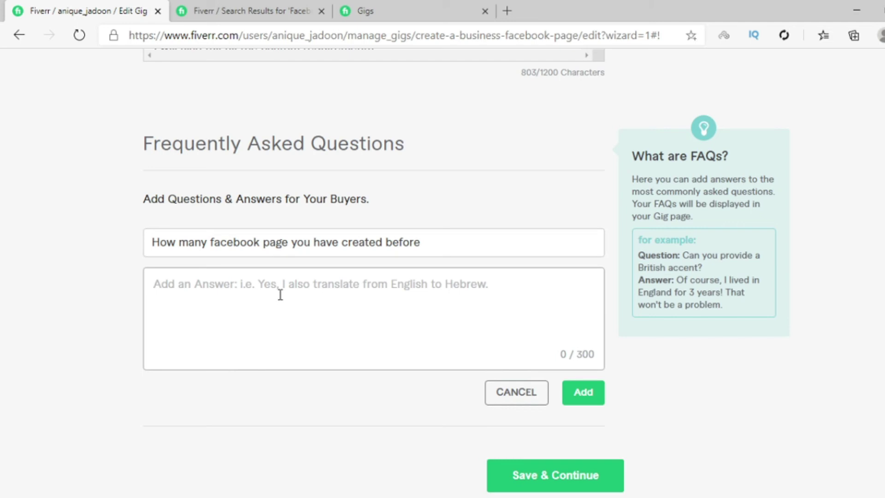
type("I have create")
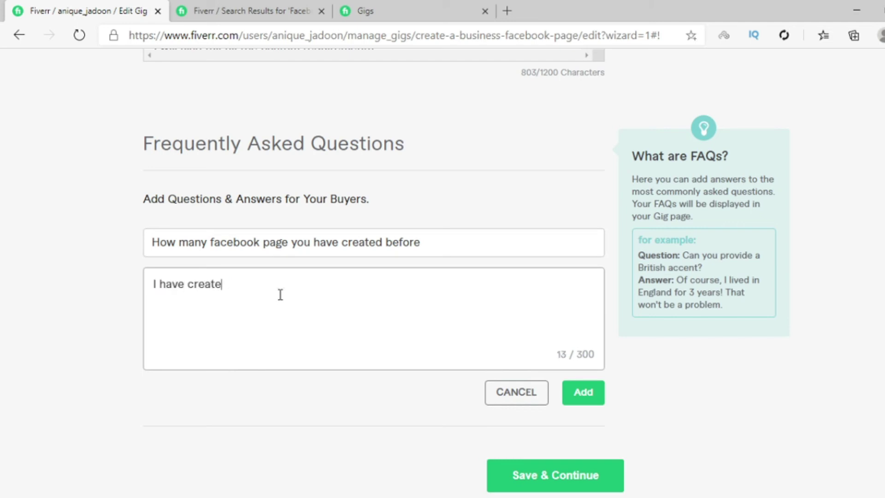
type("d 50 facebok pages befo")
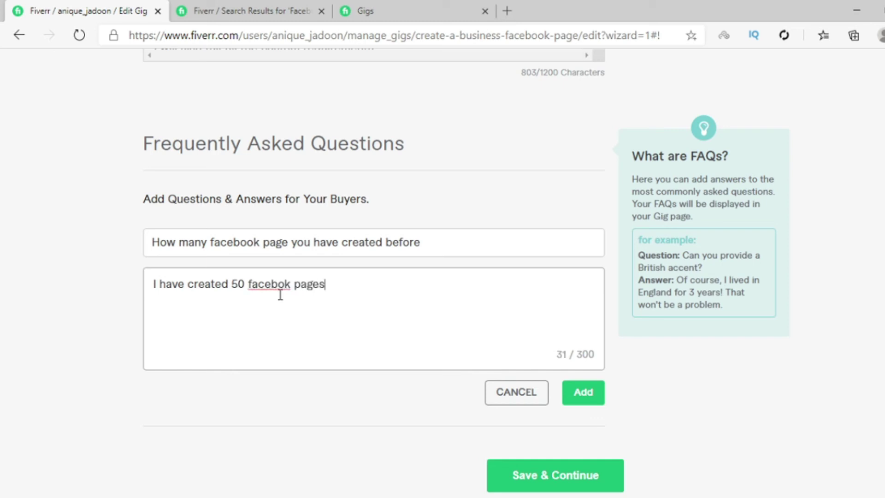
key("BackSpace")
key("BackSpace")
key("BackSpace")
key("BackSpace")
key("BackSpace")
key("BackSpace")
type("s till now.")
left_click(583, 393)
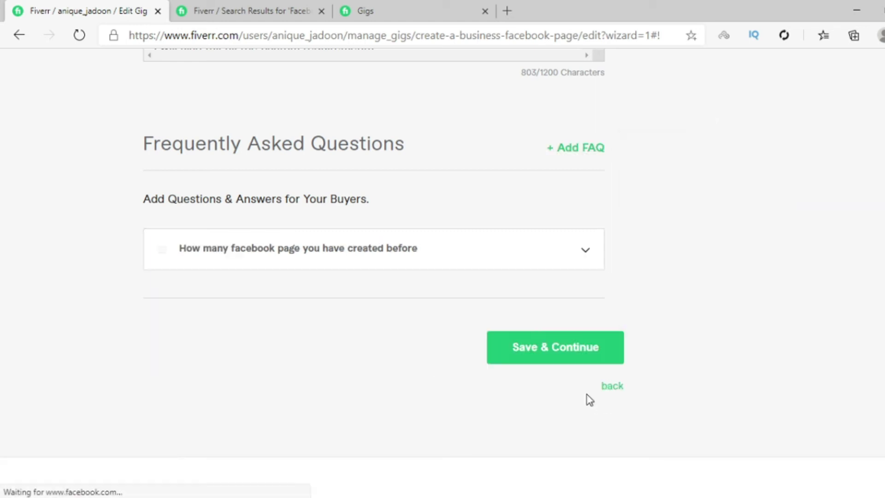
left_click(553, 351)
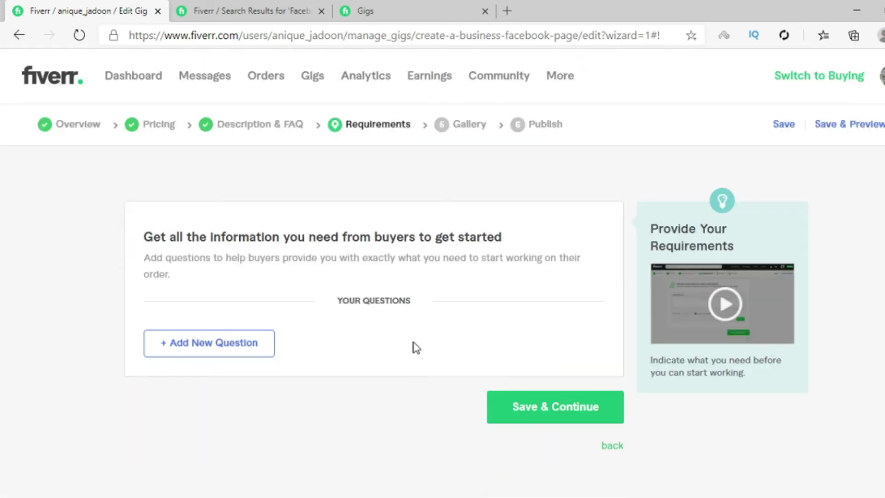
Start a new buyer requirement question and look over its instructions and answer format options
left_click(200, 351)
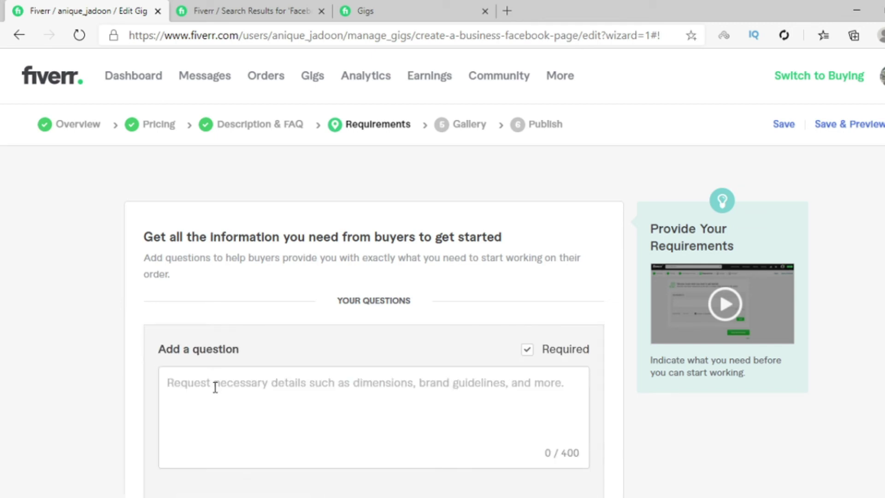
left_click(215, 388)
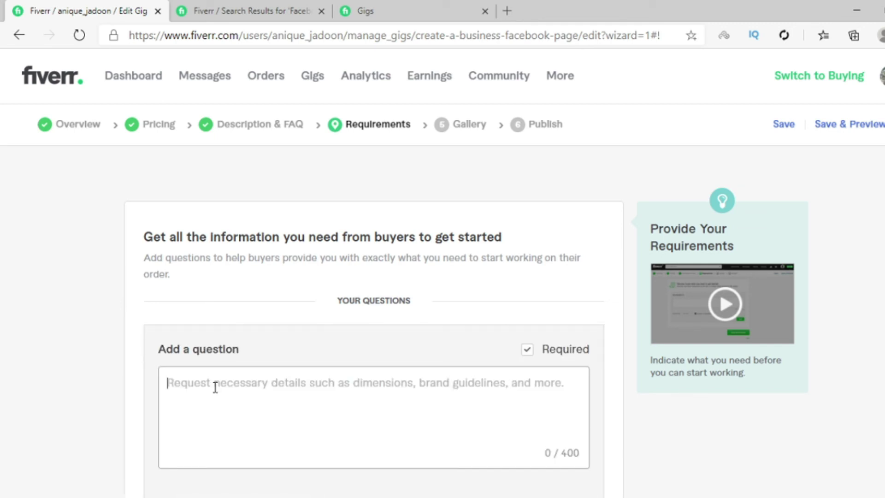
scroll(215, 387, "down", 6)
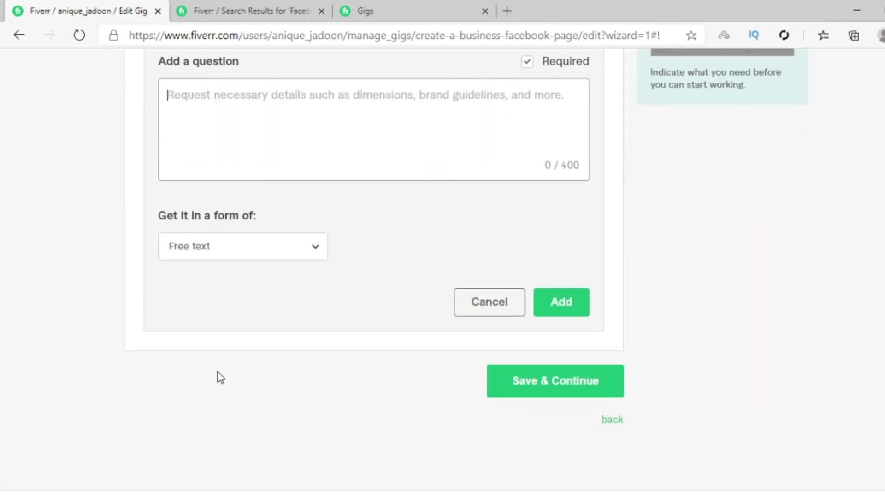
scroll(298, 212, "up", 3)
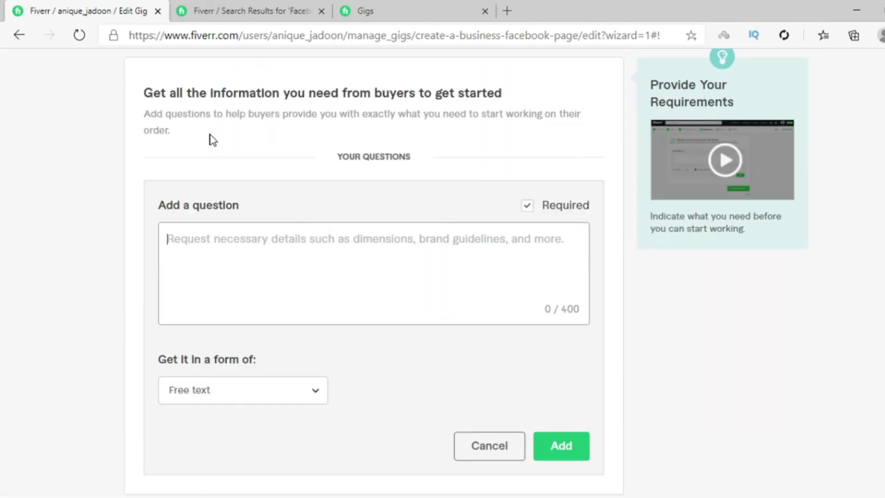
left_click_drag(148, 95, 510, 85)
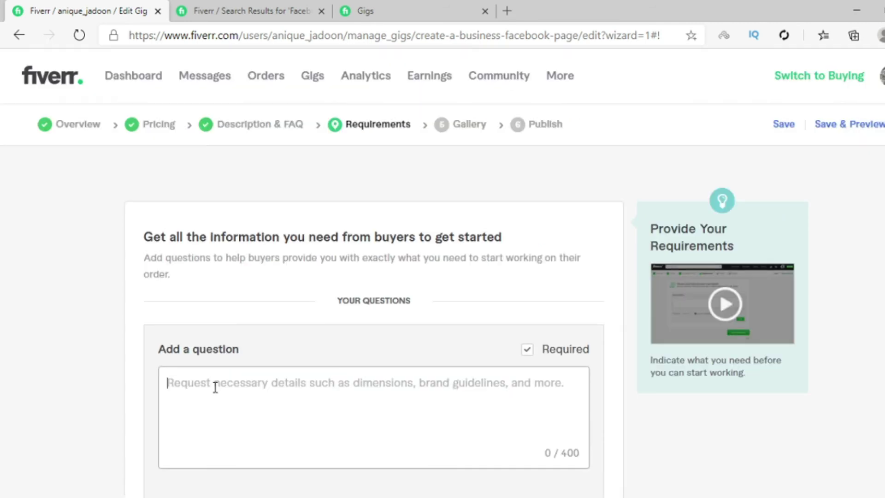
scroll(298, 217, "down", 5)
scroll(299, 212, "up", 3)
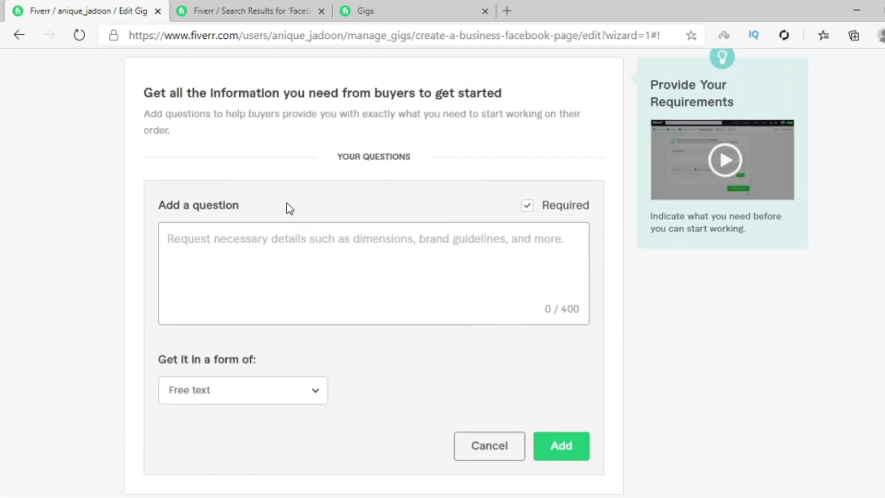
left_click_drag(148, 94, 510, 87)
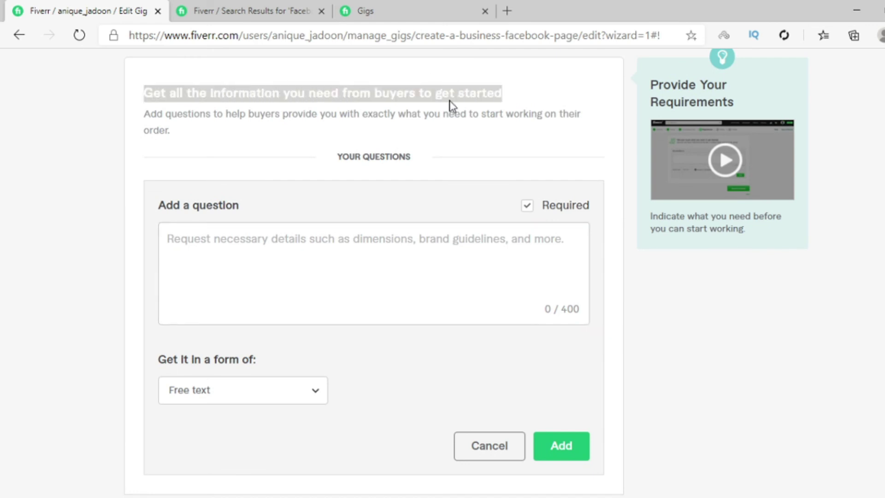
left_click(265, 270)
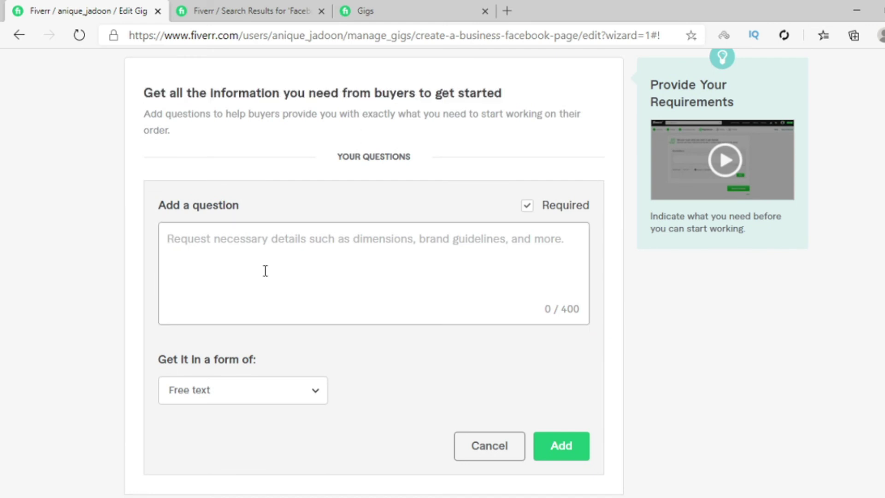
type("Give")
key("BackSpace")
key("BackSpace")
key("BackSpace")
key("BackSpace")
type("P")
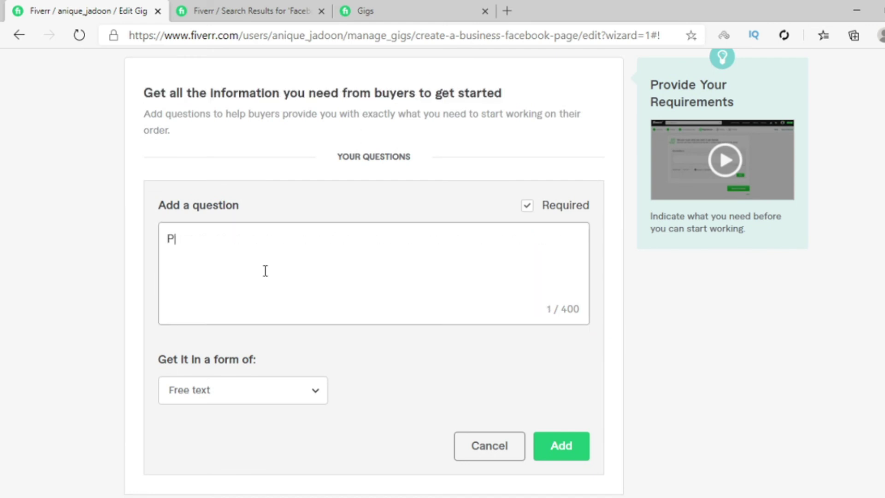
type("rovide me t")
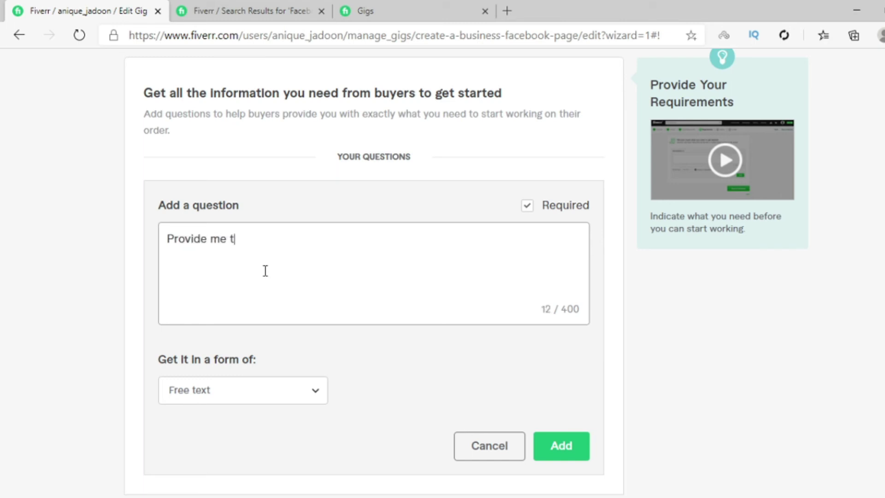
type("he Name")
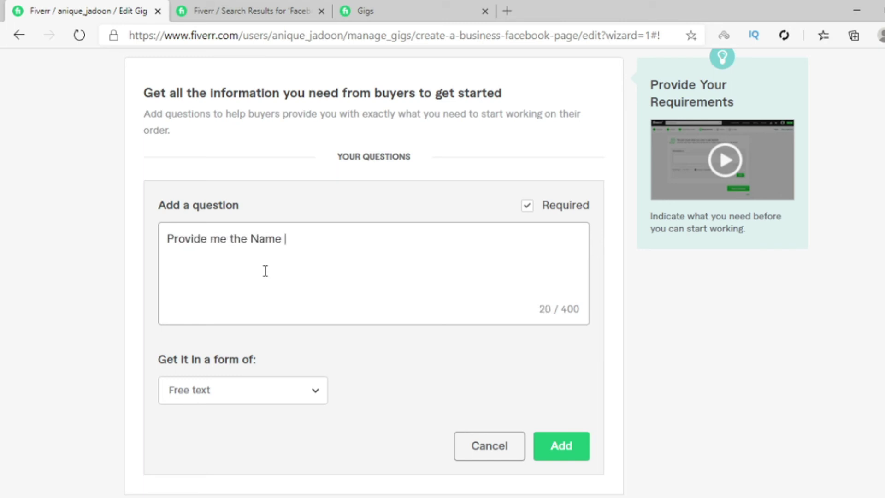
key("BackSpace")
key("BackSpace")
key("BackSpace")
key("BackSpace")
key("BackSpace")
key("BackSpace")
key("BackSpace")
key("BackSpace")
key("BackSpace")
key("BackSpace")
key("BackSpace")
key("BackSpace")
key("BackSpace")
key("BackSpace")
key("BackSpace")
key("BackSpace")
key("BackSpace")
key("BackSpace")
key("BackSpace")
key("BackSpace")
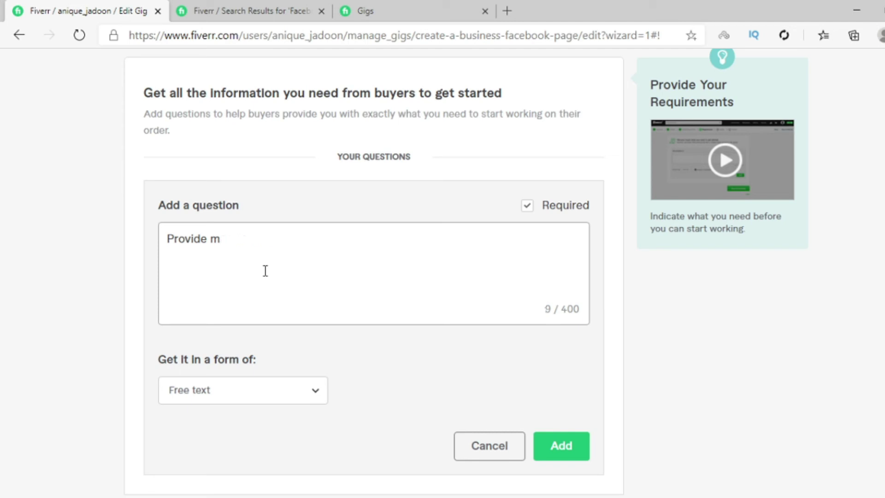
Add the required free-text question "What name you would like to use for your page."
type("What name")
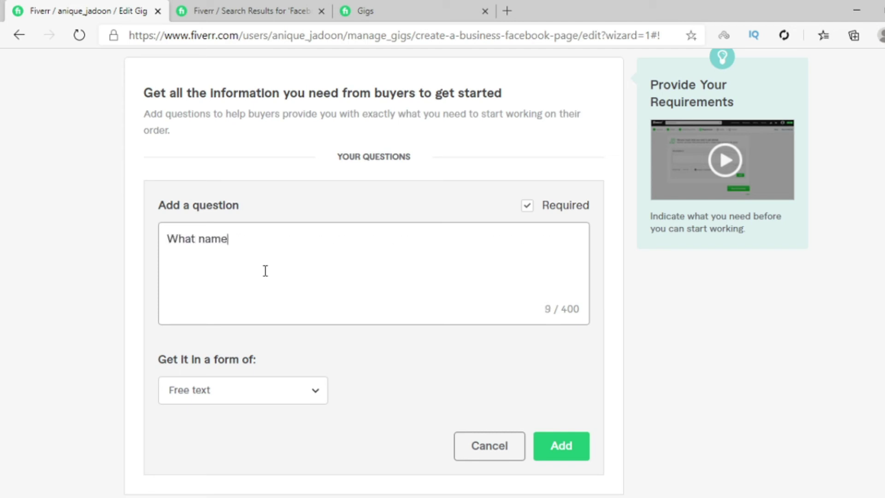
type(" you would lik")
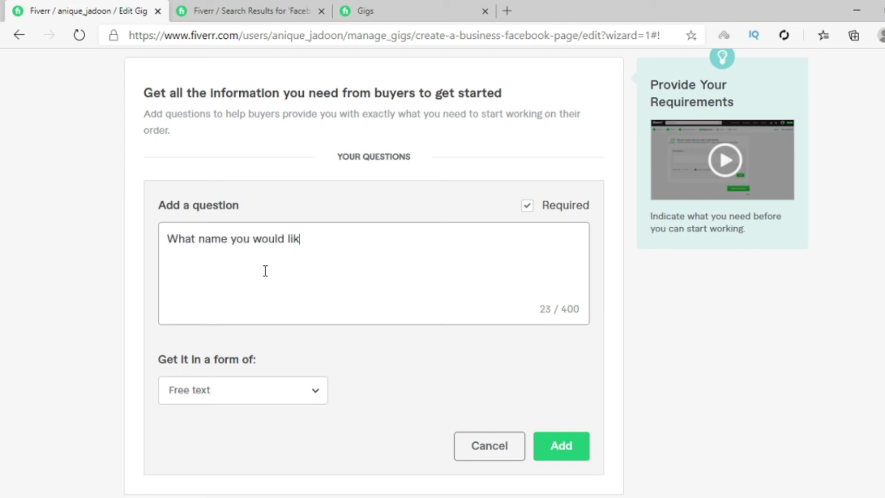
type("e to use for y")
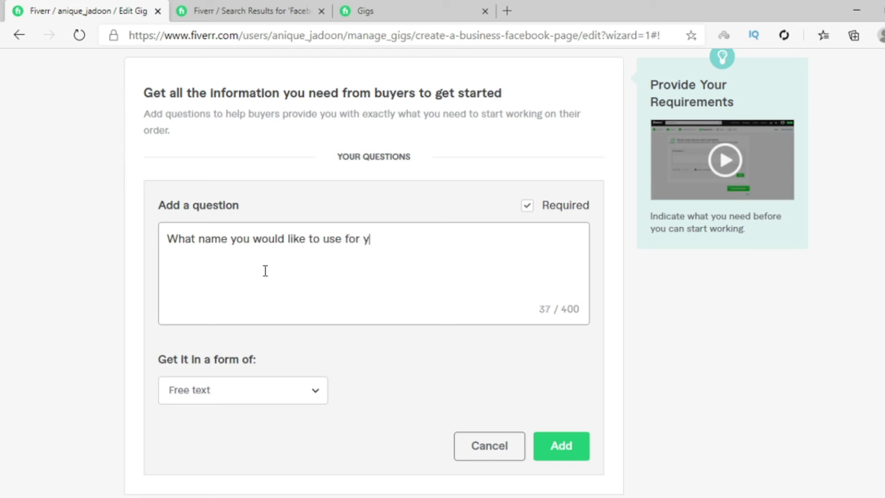
type("our page.")
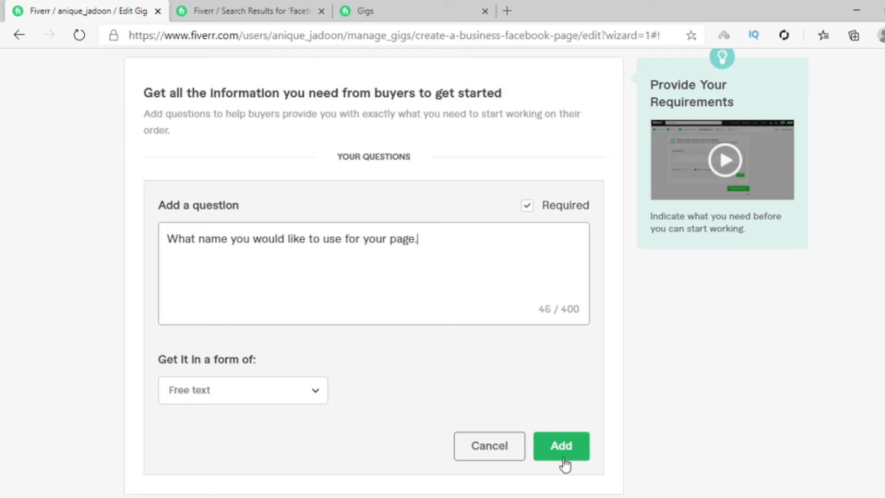
left_click(562, 456)
Add a second required free-text question, "Give me some details what kind of facebook page do you want?"
left_click(217, 277)
type("What")
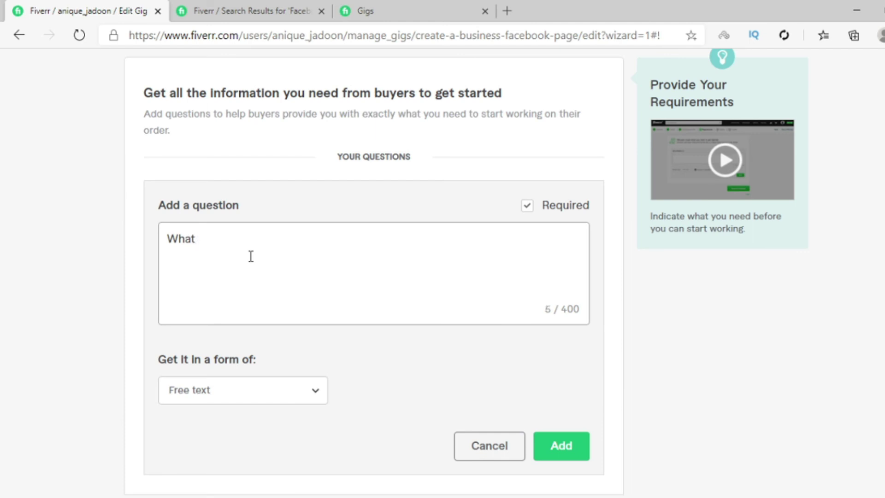
key("BackSpace")
key("BackSpace")
key("BackSpace")
key("BackSpace")
type("Give me some details ")
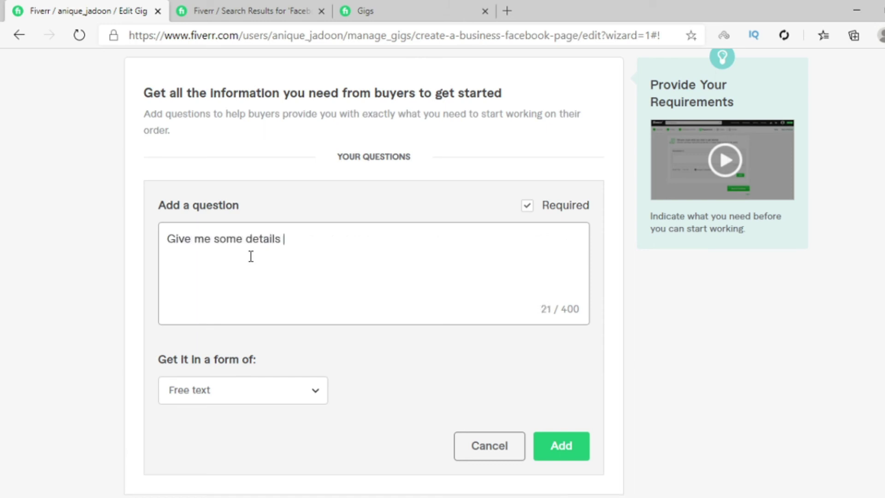
type("why y")
key("BackSpace")
key("BackSpace")
type("at kind of facebook page and")
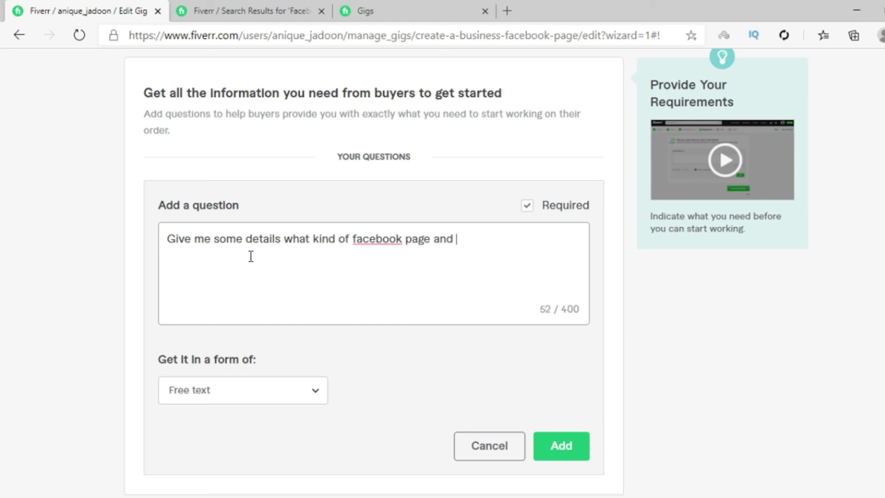
key("BackSpace")
key("BackSpace")
key("BackSpace")
key("BackSpace")
type("do you want")
left_click(567, 445)
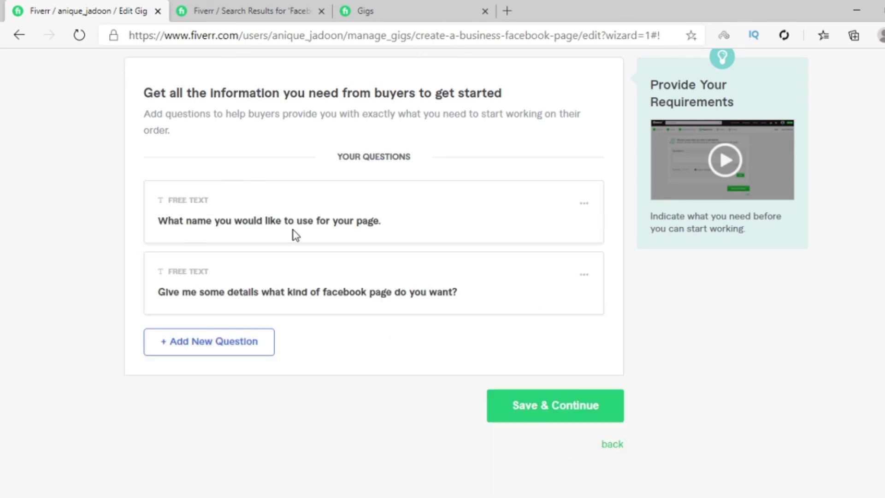
Check the two buyer questions, then save the requirements and continue to the gig gallery
left_click_drag(292, 233, 75, 266)
left_click_drag(443, 291, 97, 317)
left_click(97, 317)
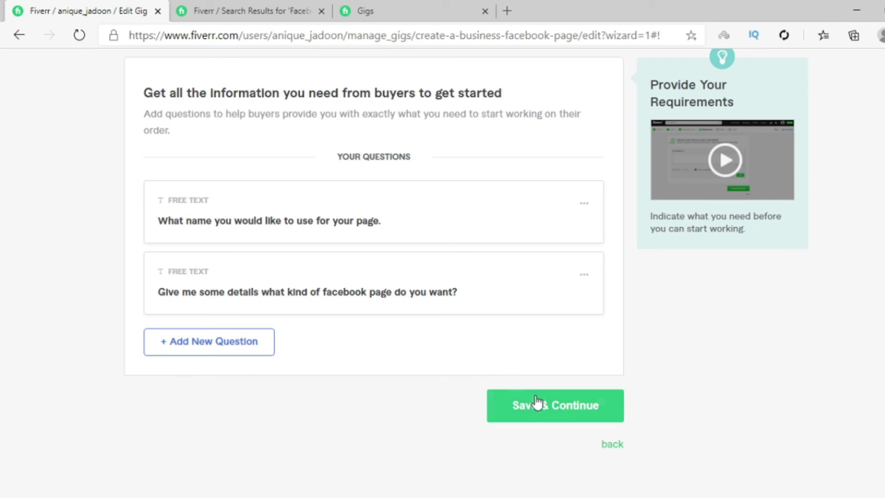
left_click(521, 410)
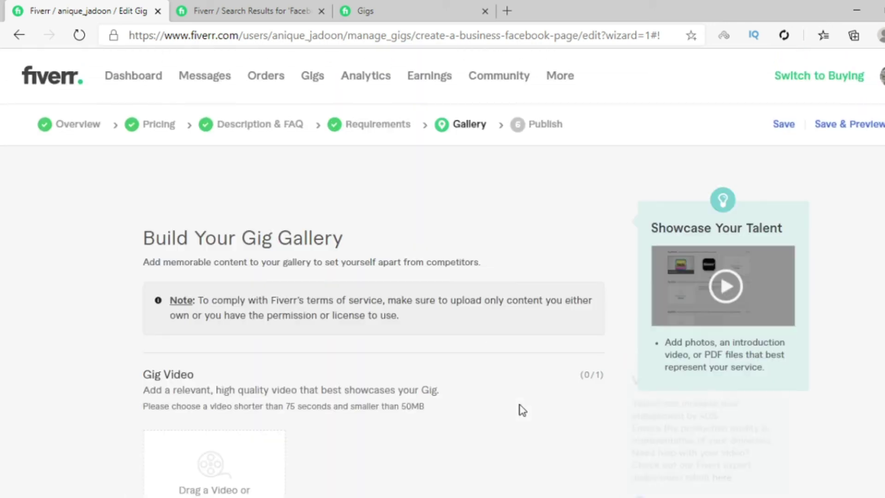
Look over the gallery's upload areas for the gig video, photos, audio and PDFs
scroll(522, 410, "down", 5)
scroll(522, 410, "down", 3)
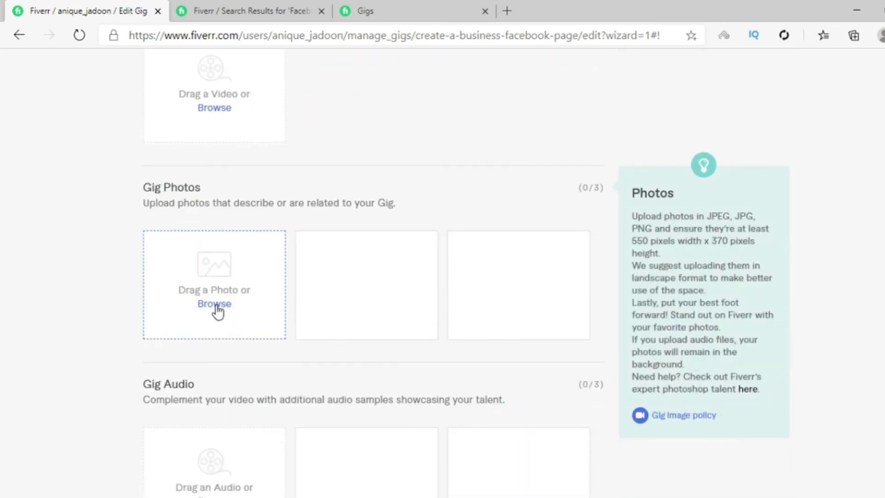
scroll(217, 312, "down", 5)
scroll(217, 310, "up", 7)
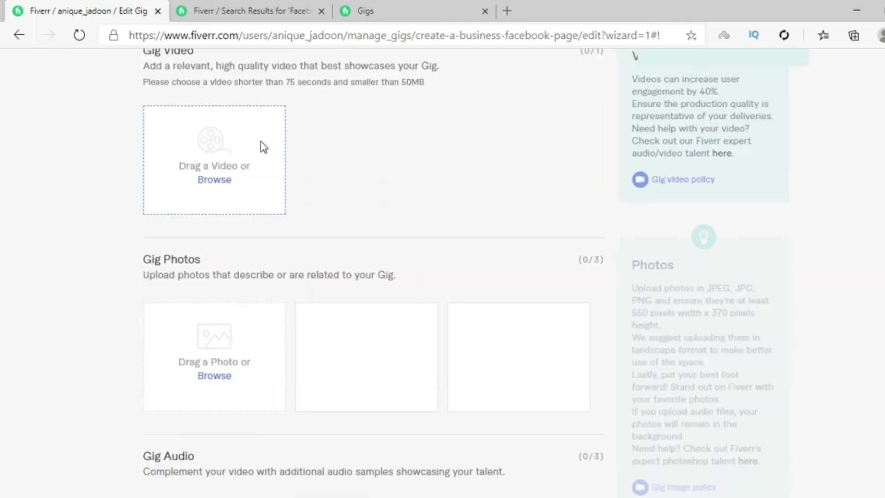
scroll(212, 364, "down", 8)
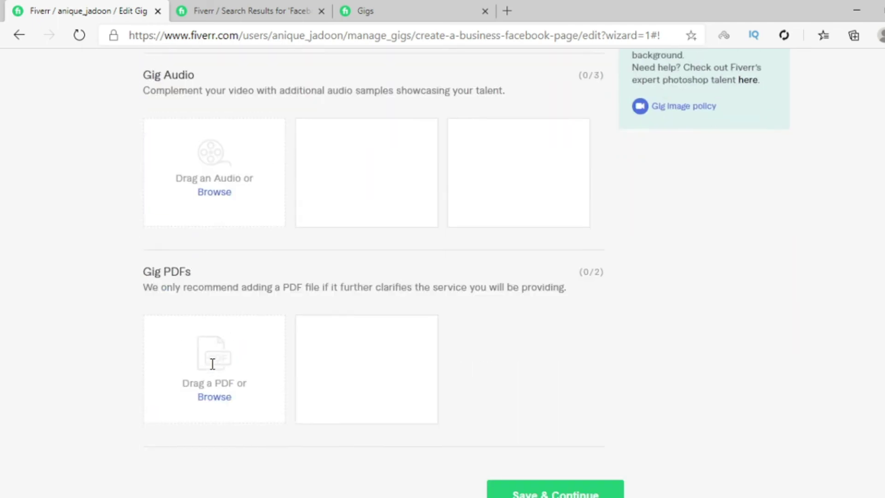
Upload the image "Facebook ads campaign (1)" from the Downloads folder as the first gig photo
scroll(212, 364, "up", 6)
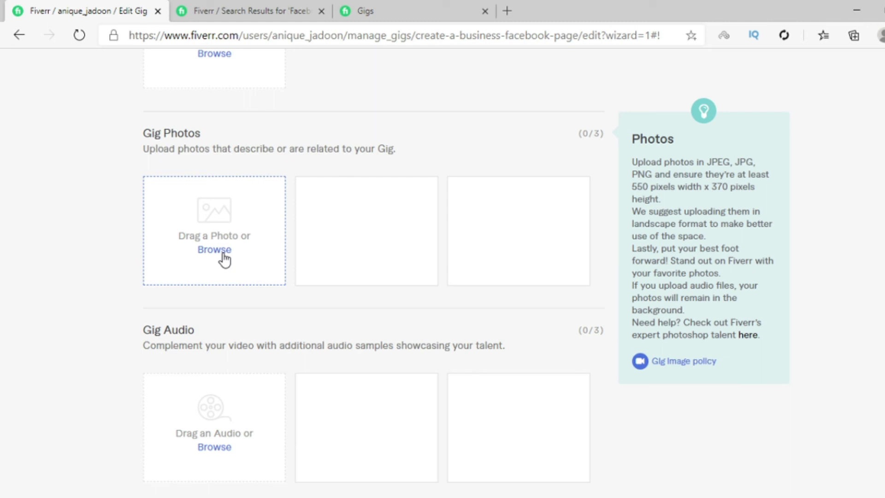
left_click(225, 259)
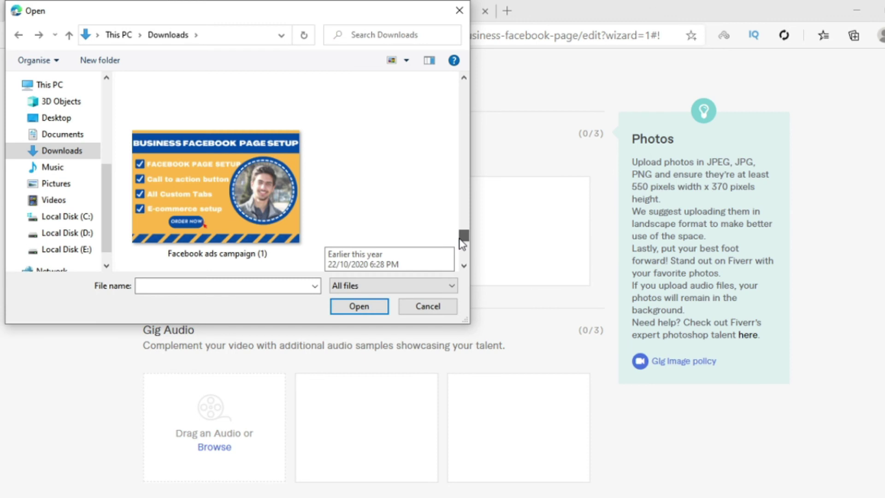
left_click(235, 223)
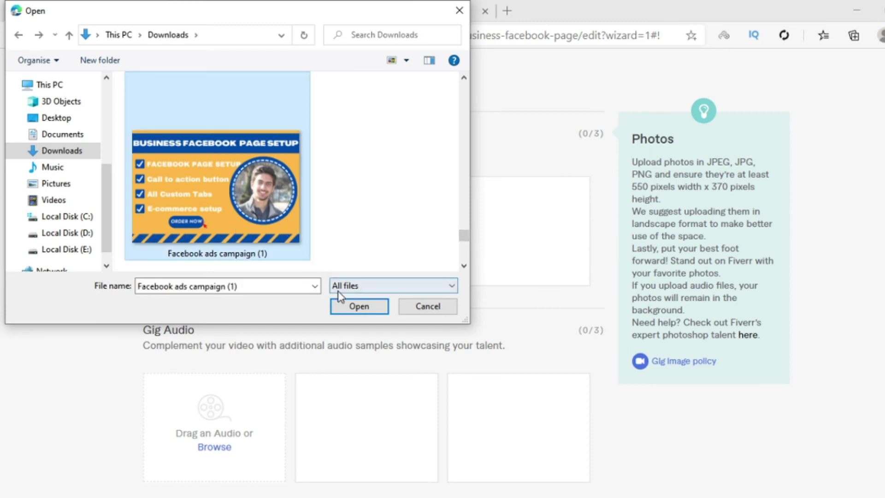
left_click(367, 308)
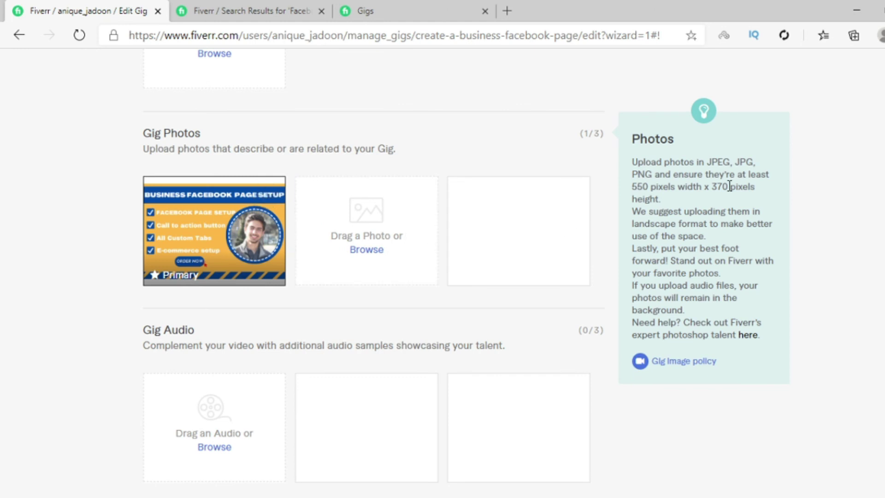
Review the minimum photo dimensions in the guidance and the gallery's video, audio and PDF upload areas
left_click_drag(729, 186, 631, 187)
left_click(600, 237)
scroll(600, 237, "down", 6)
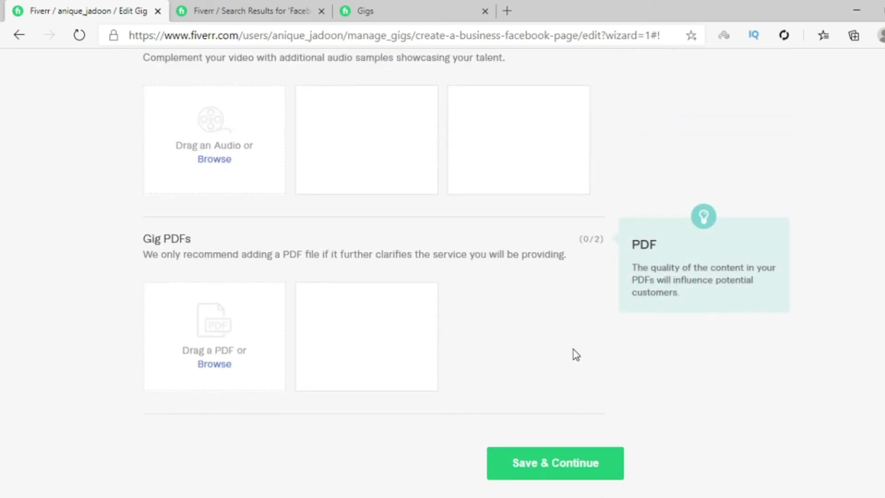
mouse_move(540, 406)
scroll(540, 406, "up", 5)
mouse_move(346, 405)
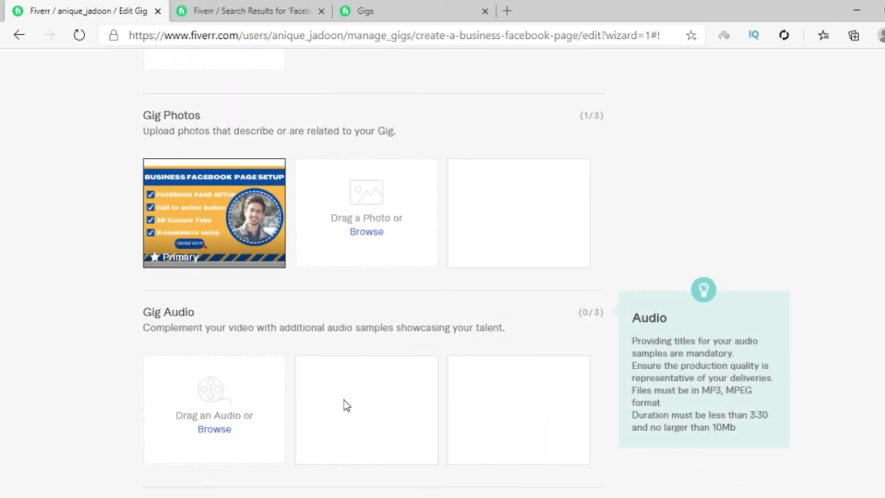
scroll(360, 316, "up", 5)
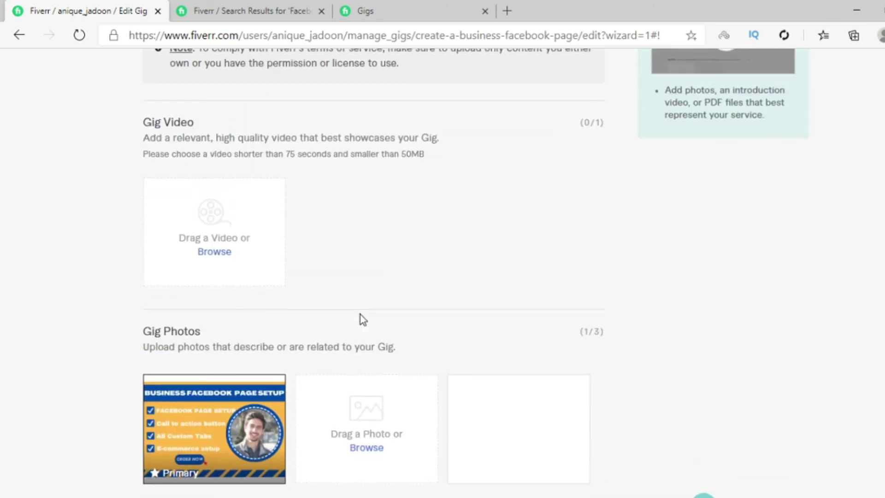
mouse_move(217, 252)
scroll(217, 252, "down", 15)
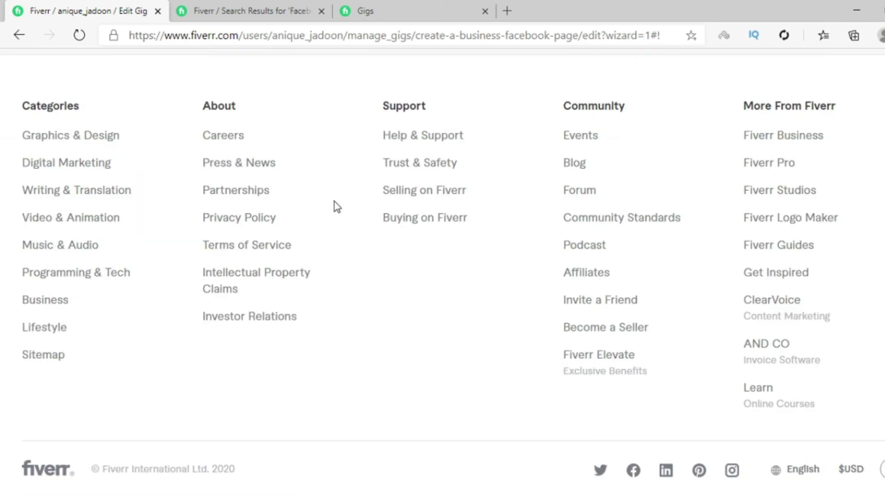
scroll(334, 203, "up", 1)
scroll(334, 201, "up", 8)
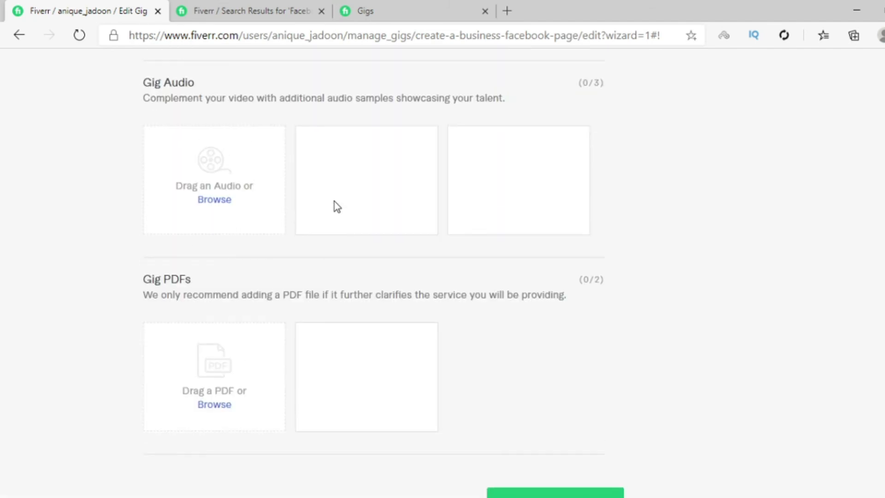
mouse_move(374, 252)
mouse_move(398, 285)
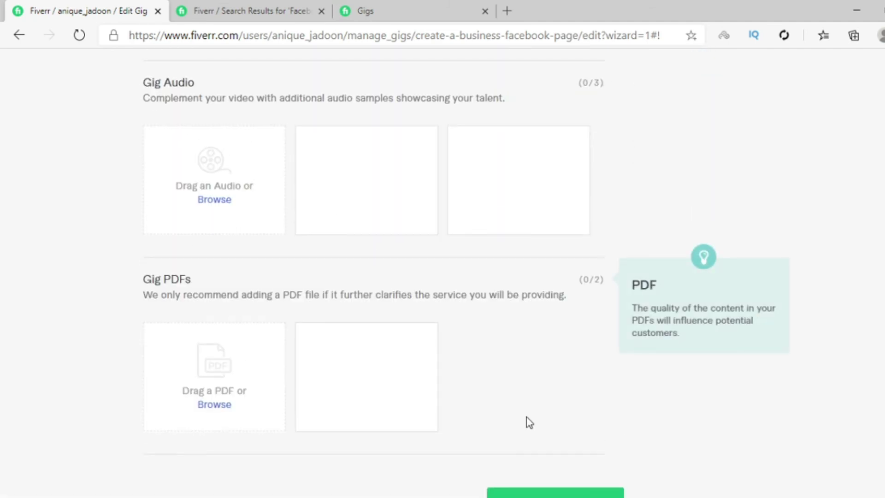
Save the gallery with the uploaded photo and continue to the publishing stage
scroll(529, 423, "down", 11)
scroll(529, 422, "up", 3)
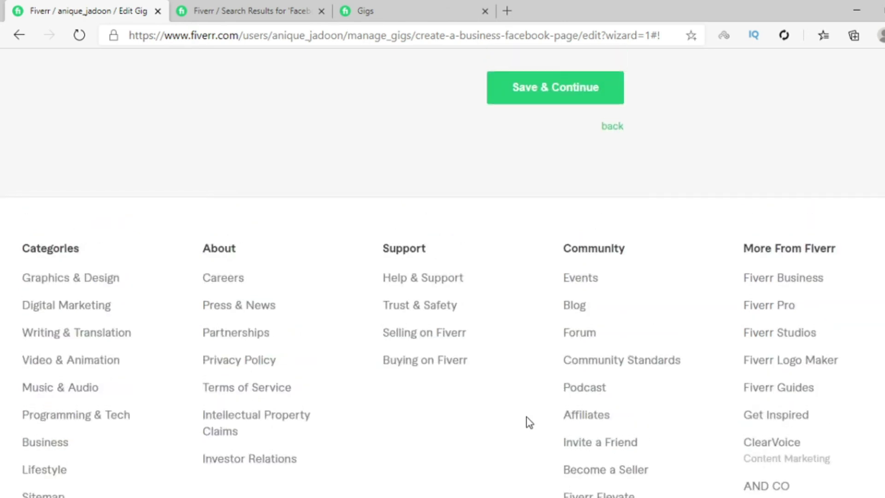
scroll(529, 422, "up", 4)
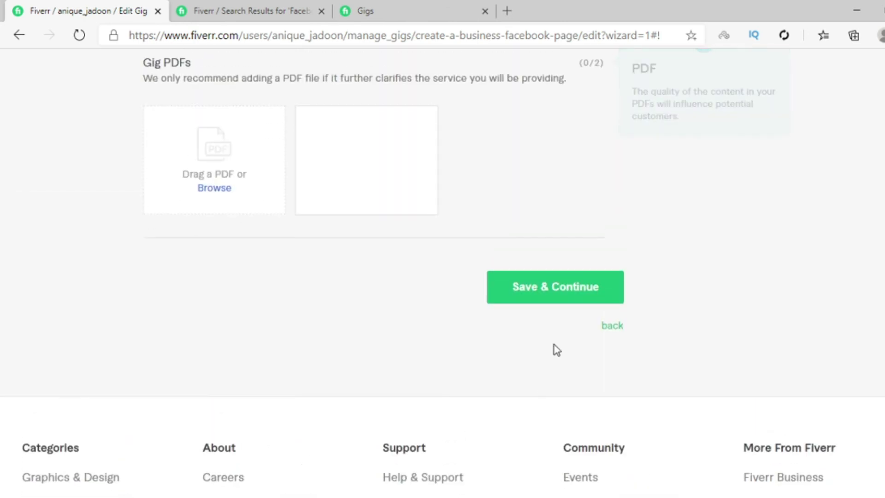
left_click(539, 288)
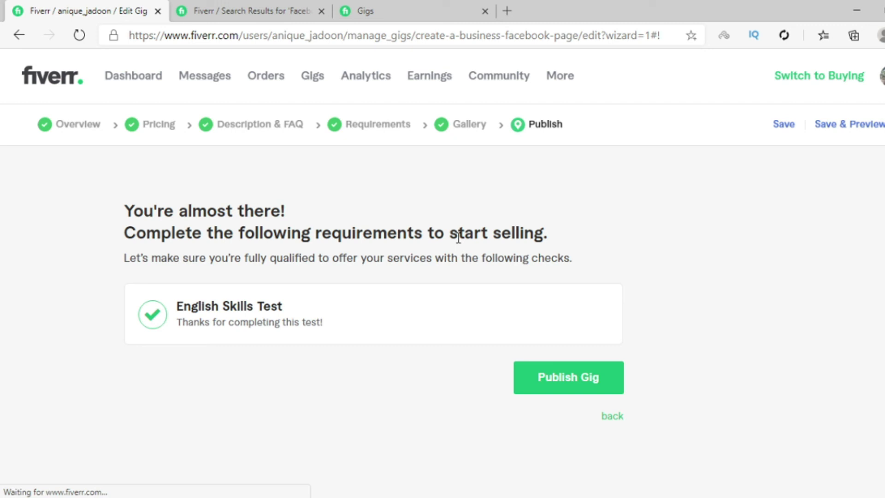
Publish the gig, then look through the completion page and finish the gig creation
scroll(458, 236, "down", 3)
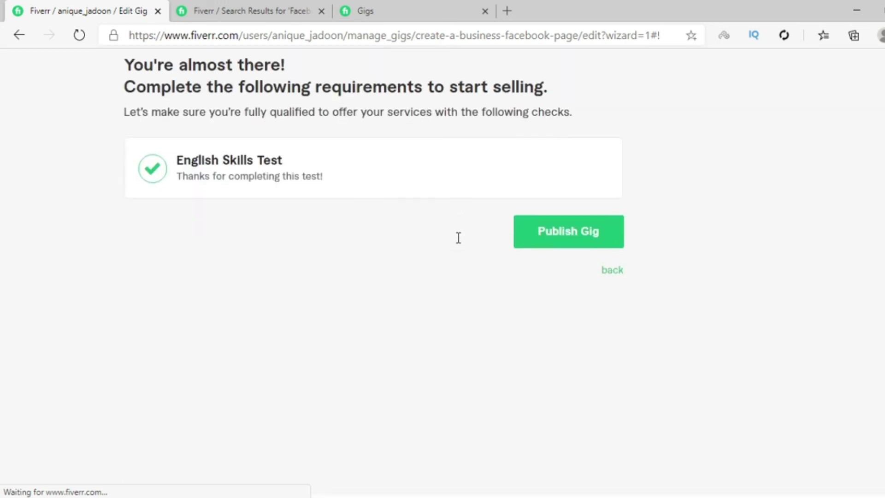
scroll(458, 242, "up", 1)
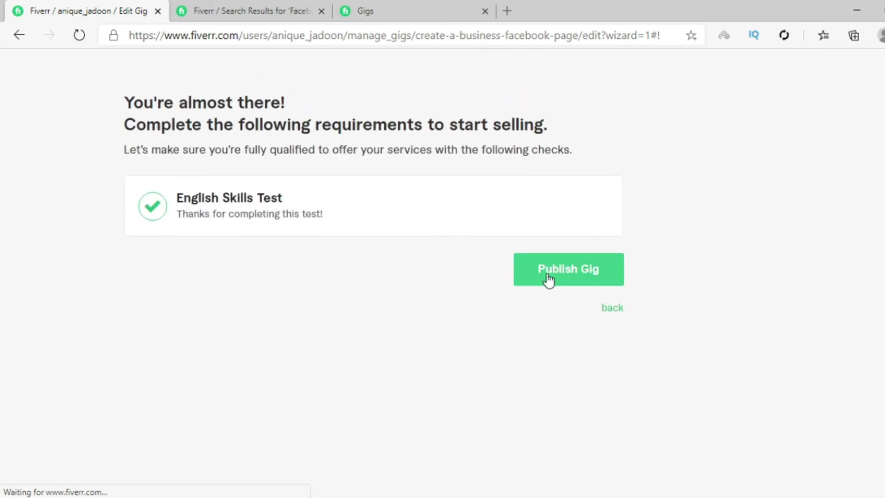
left_click(553, 274)
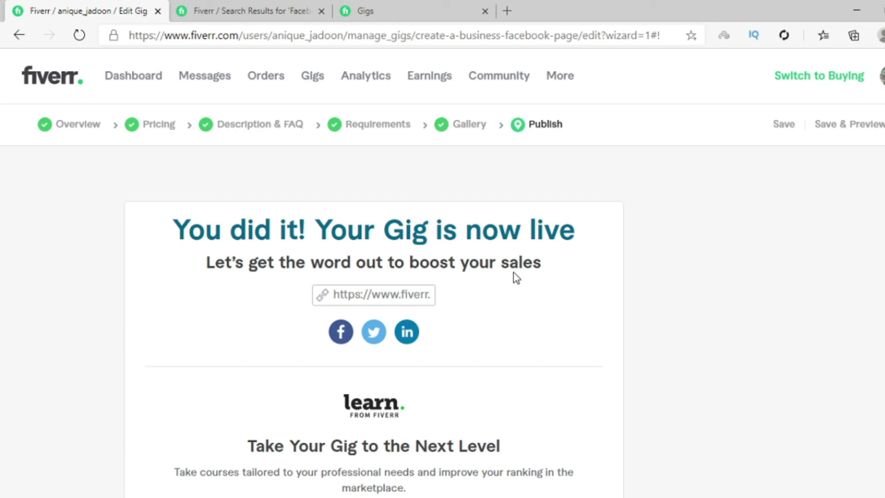
scroll(516, 278, "down", 4)
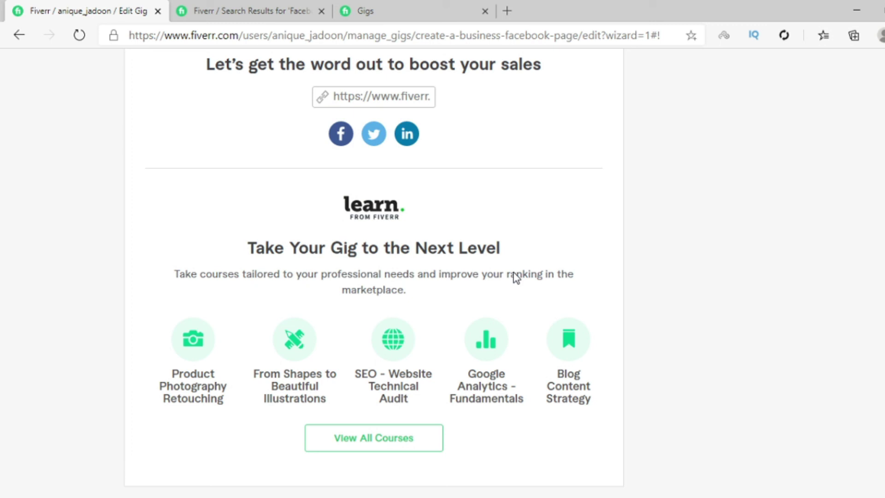
scroll(515, 278, "down", 2)
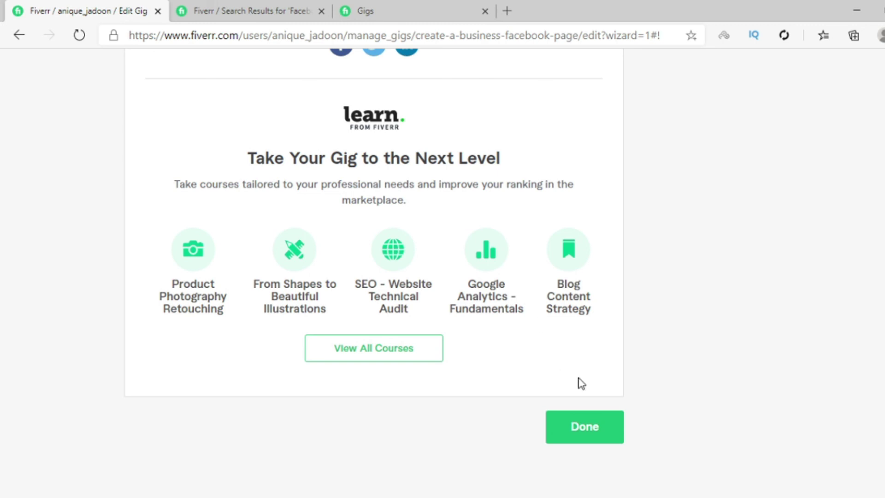
left_click(594, 428)
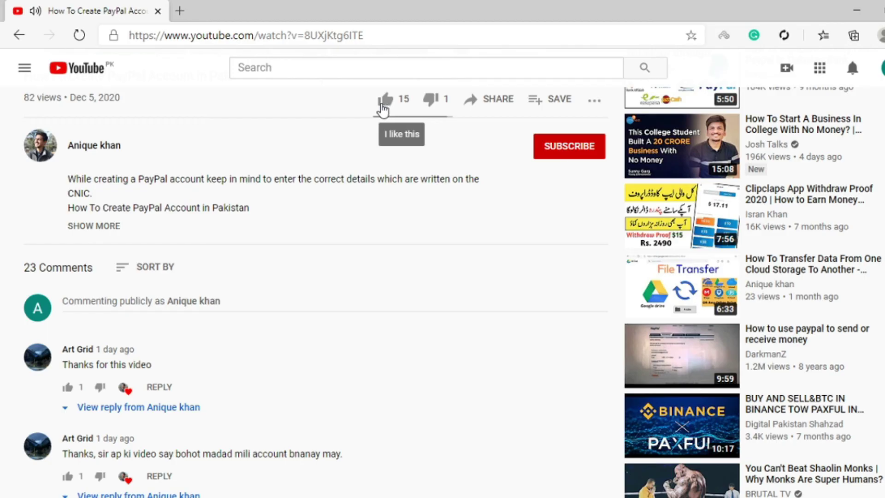
Like the PayPal account video on YouTube and subscribe to its channel with all notifications
left_click(382, 106)
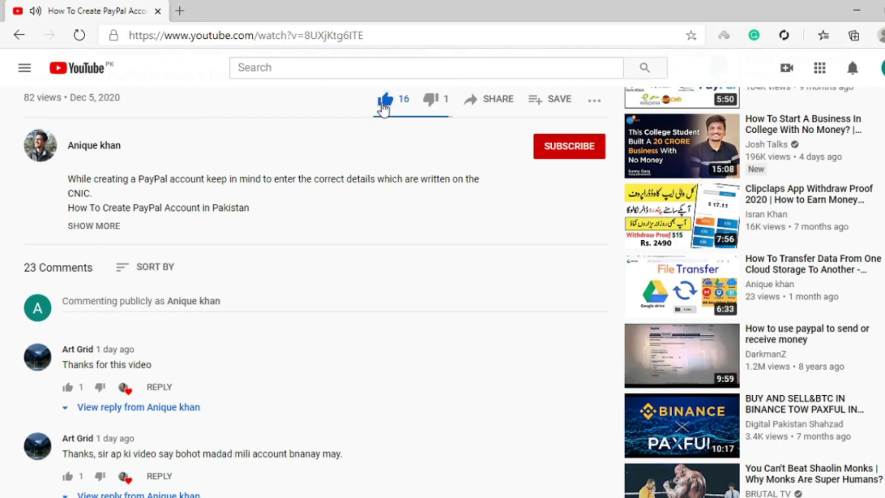
left_click(546, 152)
left_click(593, 147)
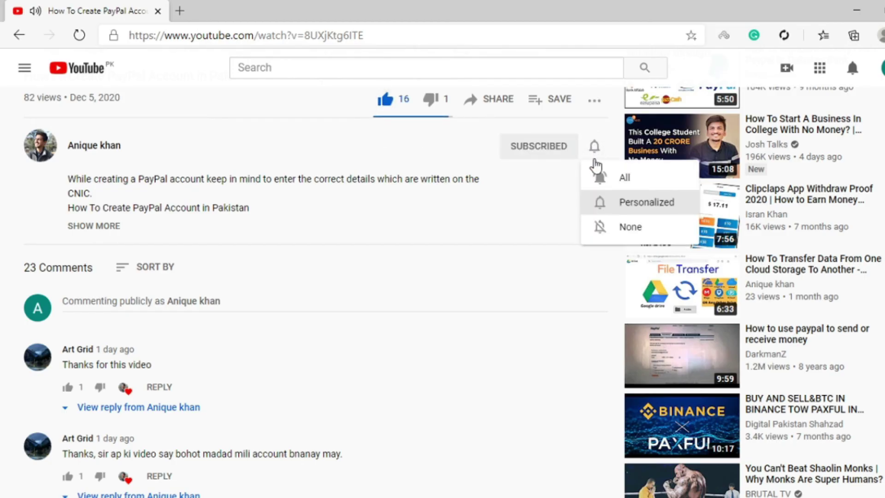
left_click(618, 184)
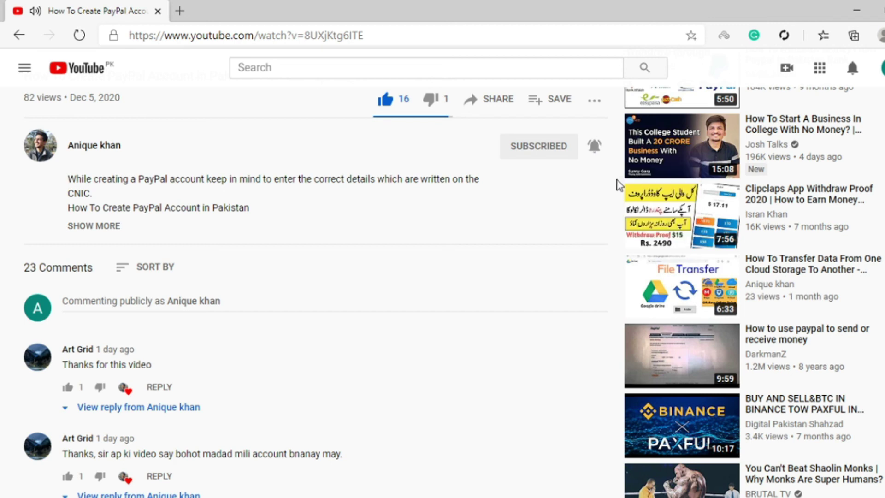